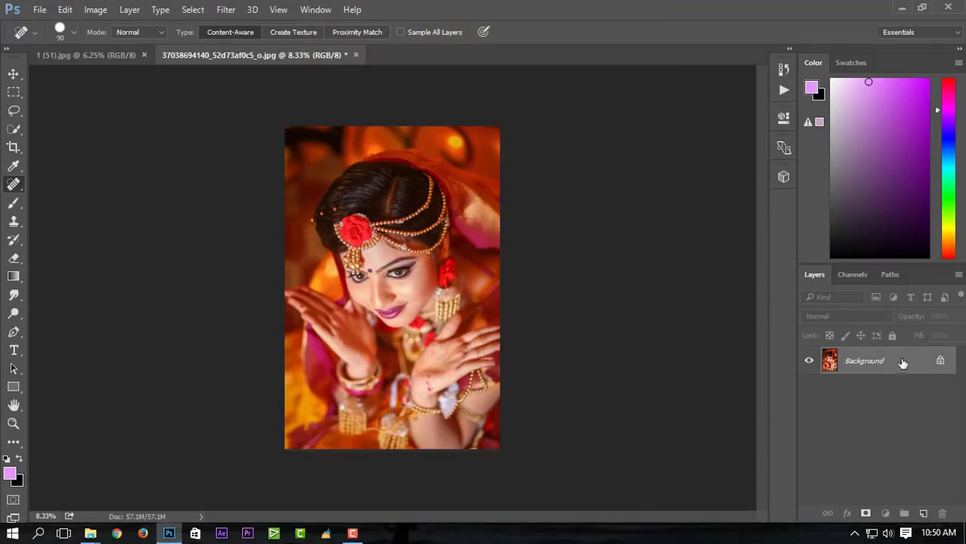
Duplicate the Background layer into a Background copy layer for editing.
mouse_move(901, 361)
mouse_down()
mouse_move(933, 485)
mouse_move(923, 513)
mouse_up()
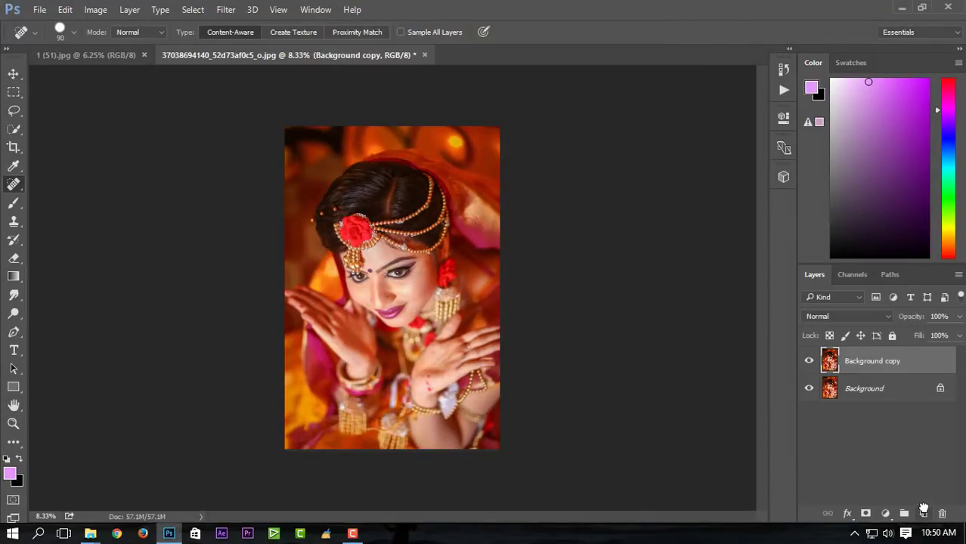
click(226, 9)
In Camera Raw, set Exposure +0.40, Whites -29, Highlights -49, Clarity +23 and Contrast +13.
click(266, 92)
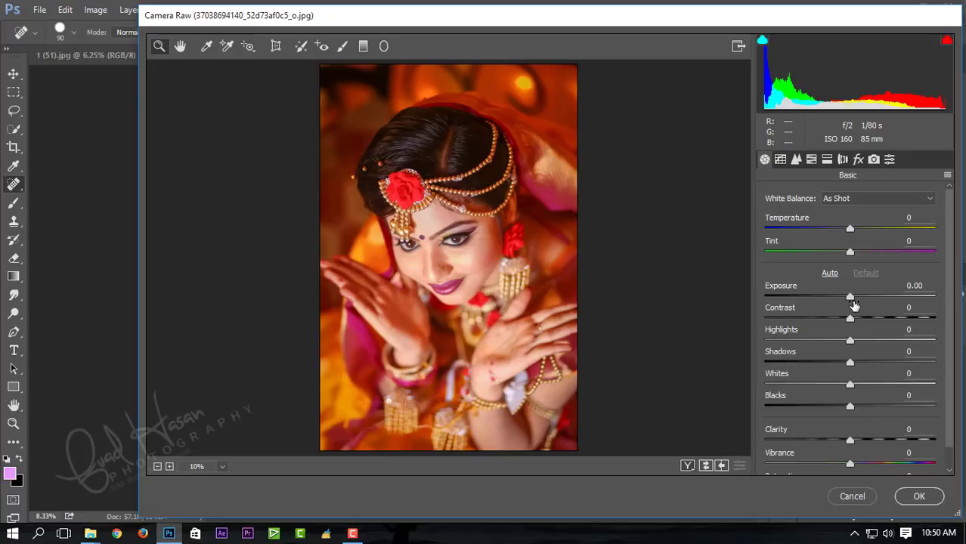
drag(851, 300, 859, 300)
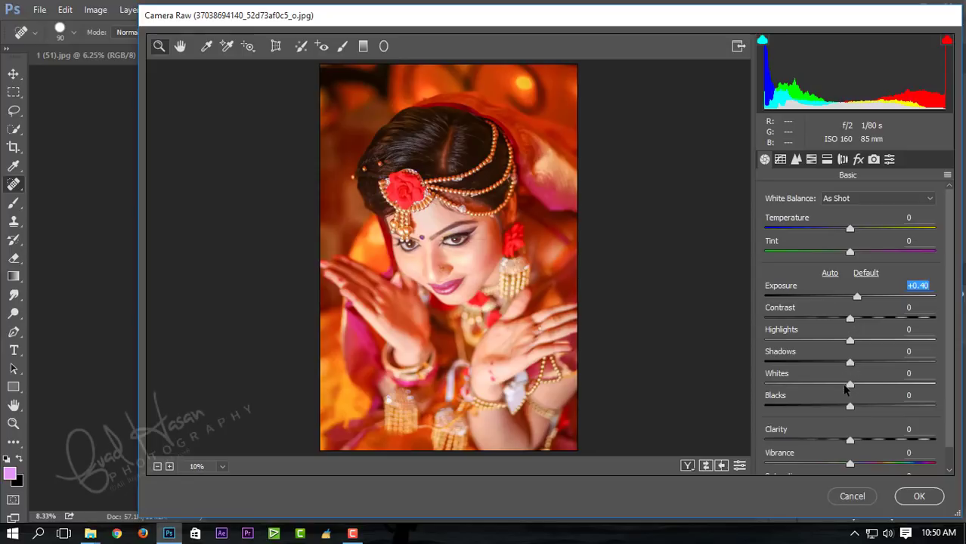
drag(850, 385, 825, 386)
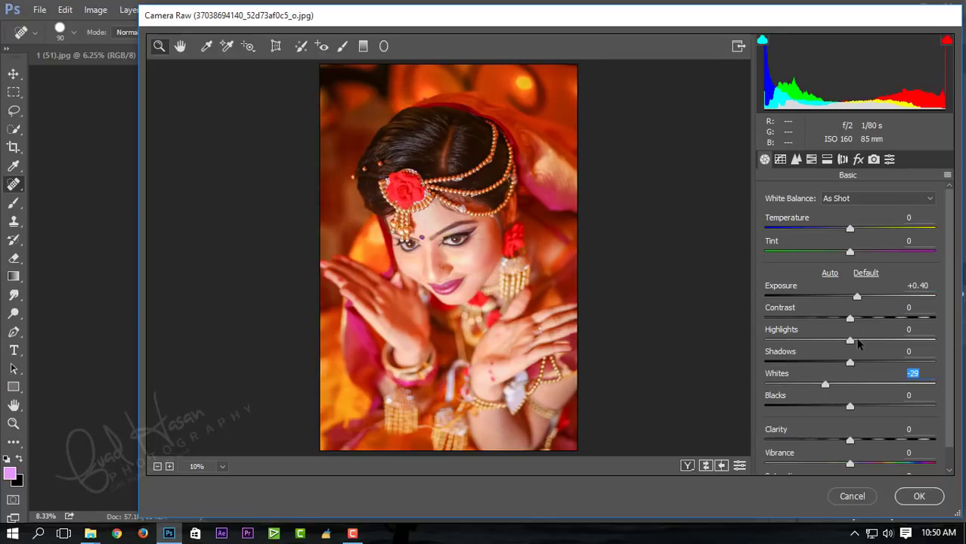
drag(850, 341, 808, 341)
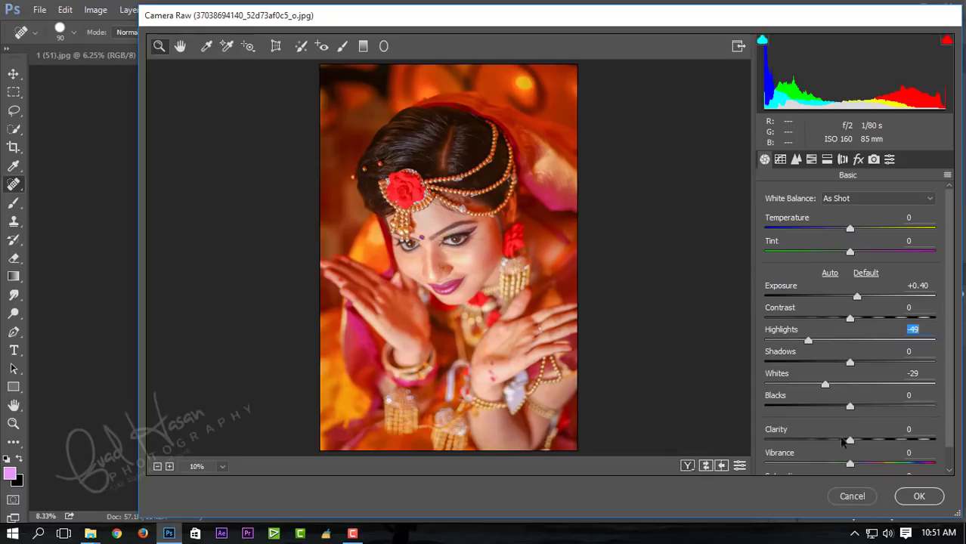
drag(850, 441, 869, 442)
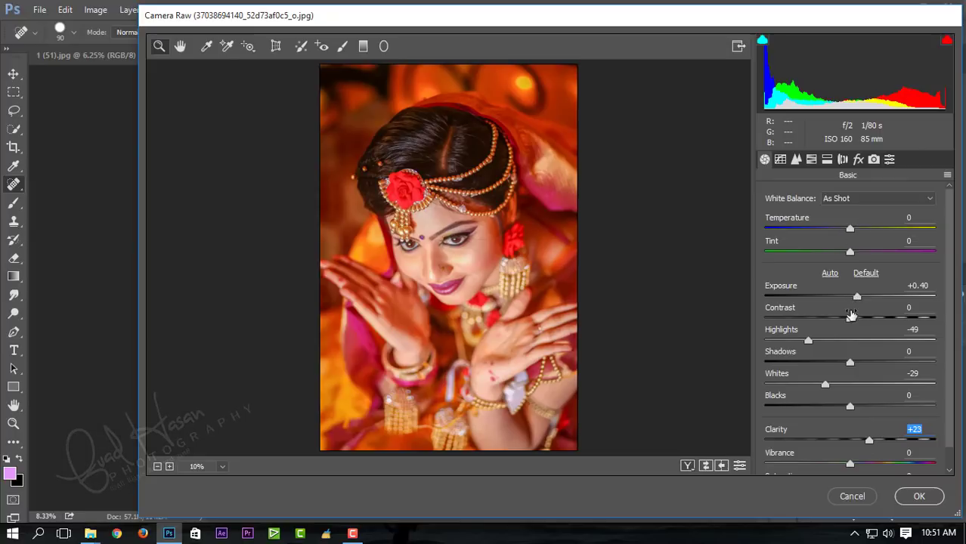
drag(851, 315, 856, 318)
Slightly brighten the oranges' luminance and lower orange saturation to -24 in HSL.
click(813, 162)
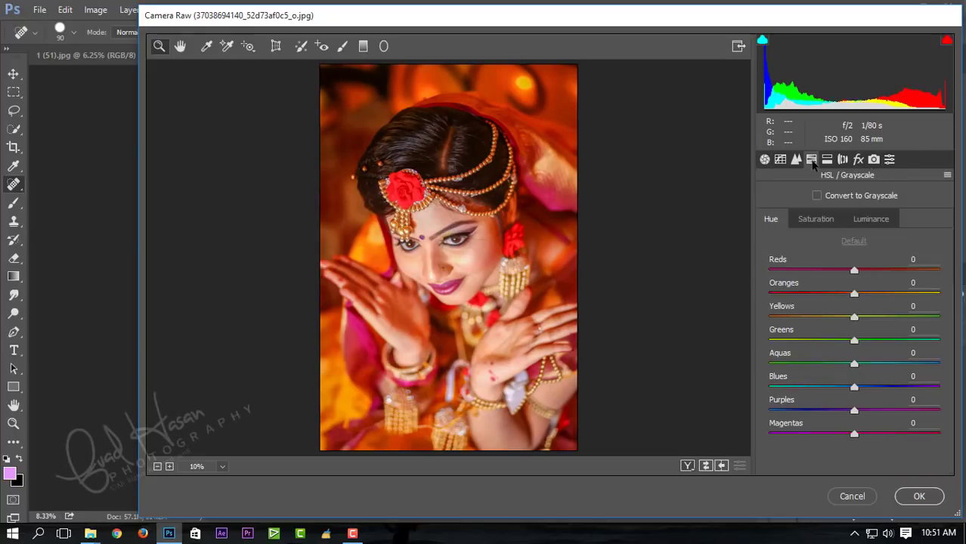
click(861, 221)
drag(854, 294, 854, 297)
click(817, 220)
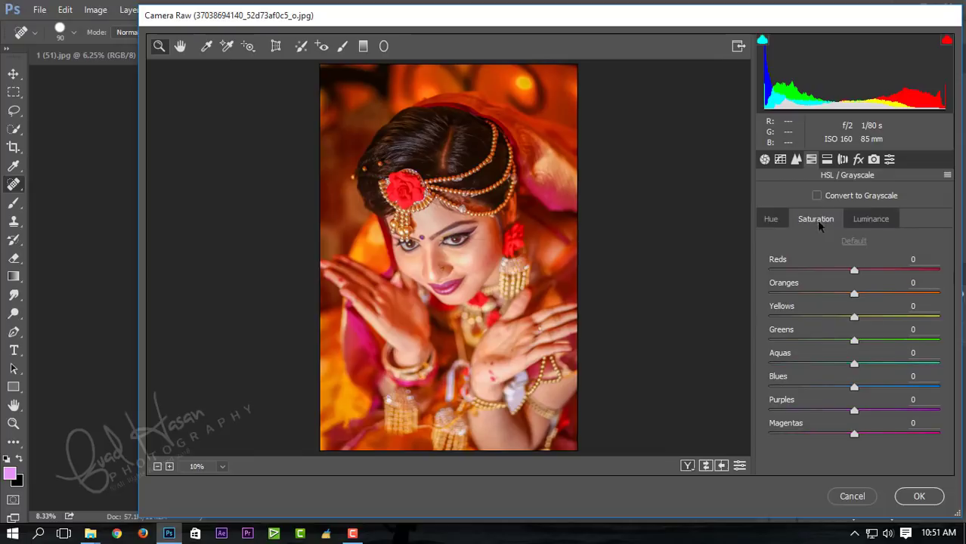
drag(855, 297, 834, 298)
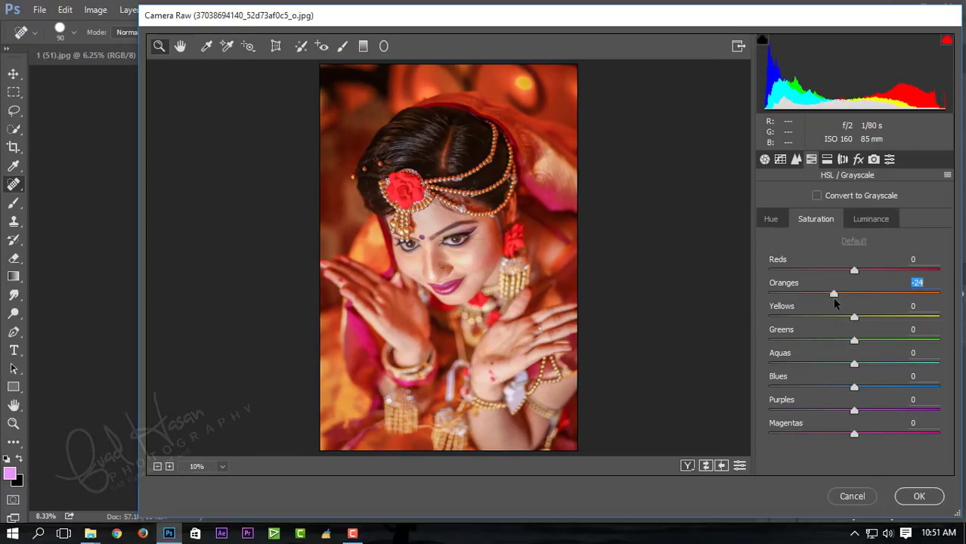
Add Dehaze of +26 and apply the Camera Raw edits to the layer.
click(858, 159)
drag(851, 220, 871, 221)
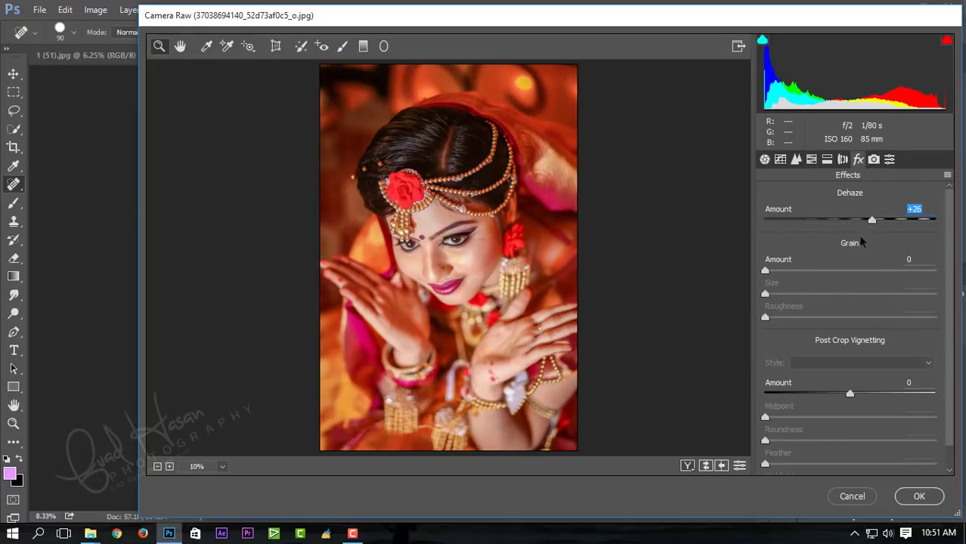
click(917, 497)
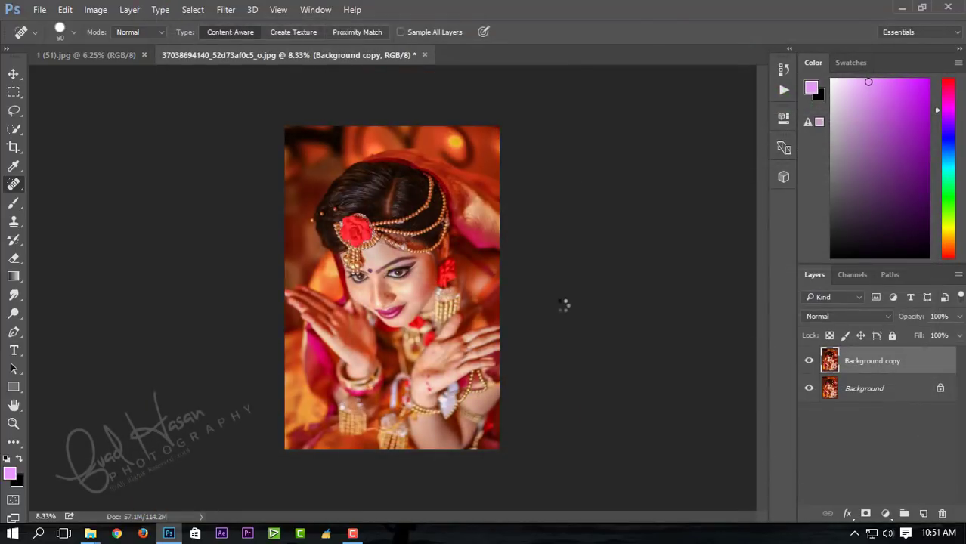
Compare against the original, zoom to the eyes, and set the Spot Healing Brush to 45.
click(807, 363)
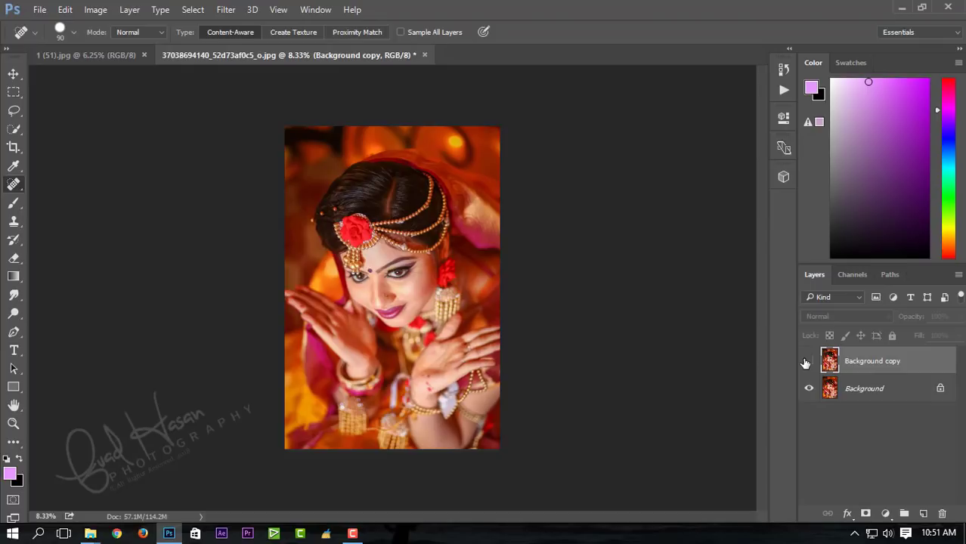
click(807, 362)
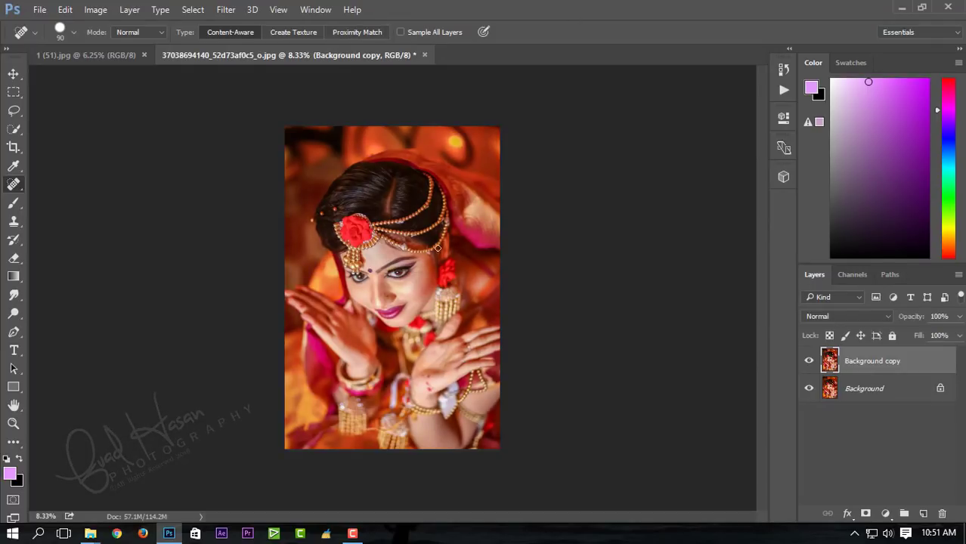
scroll(412, 265, up, 5)
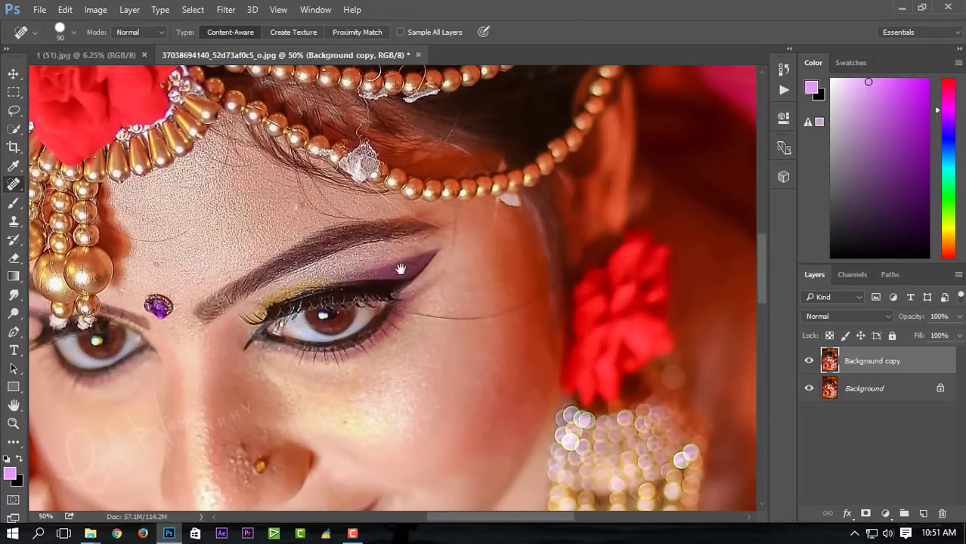
drag(405, 268, 404, 207)
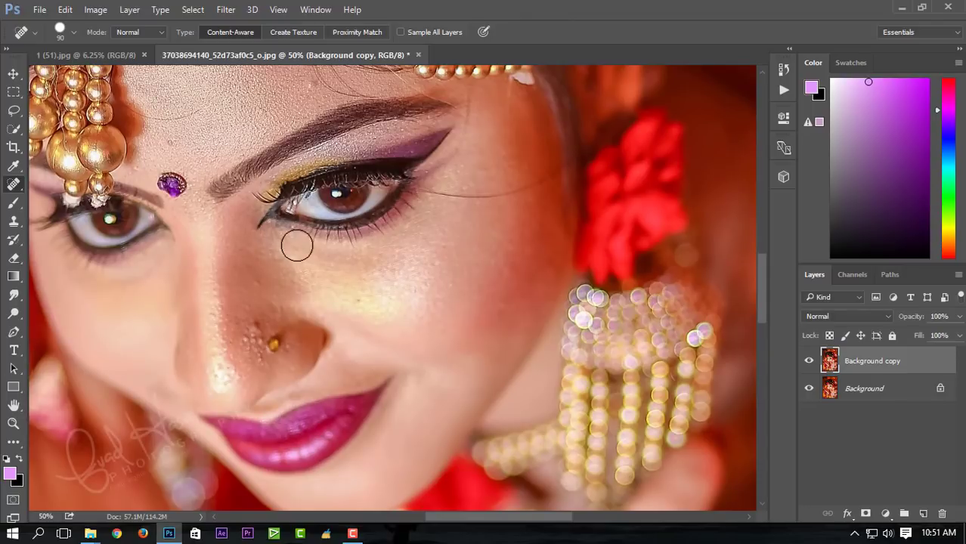
drag(265, 177, 282, 247)
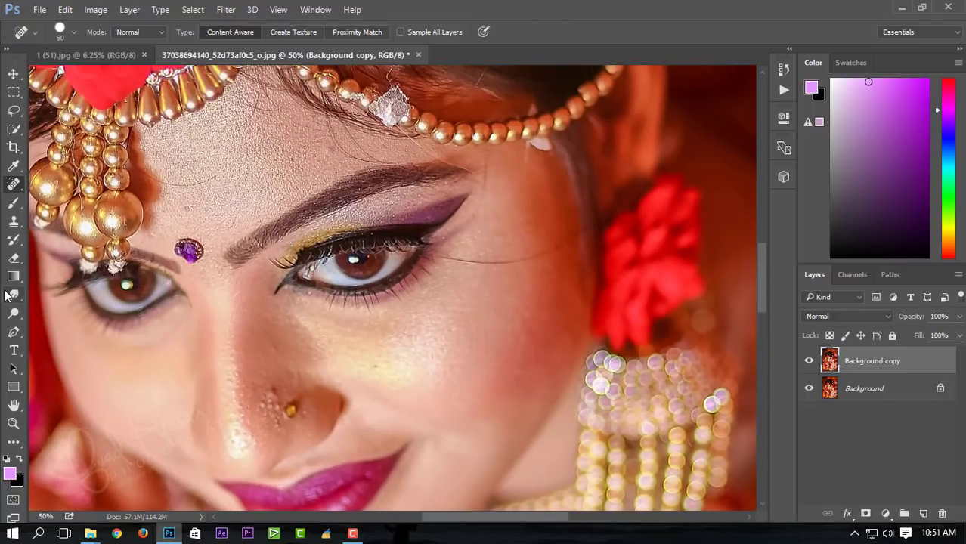
right_click(13, 184)
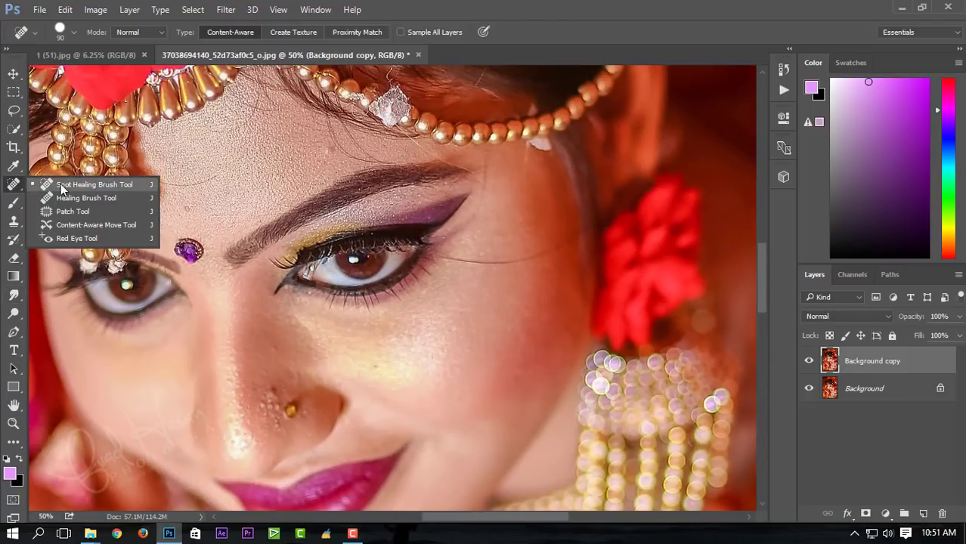
click(86, 186)
key(bracketleft)
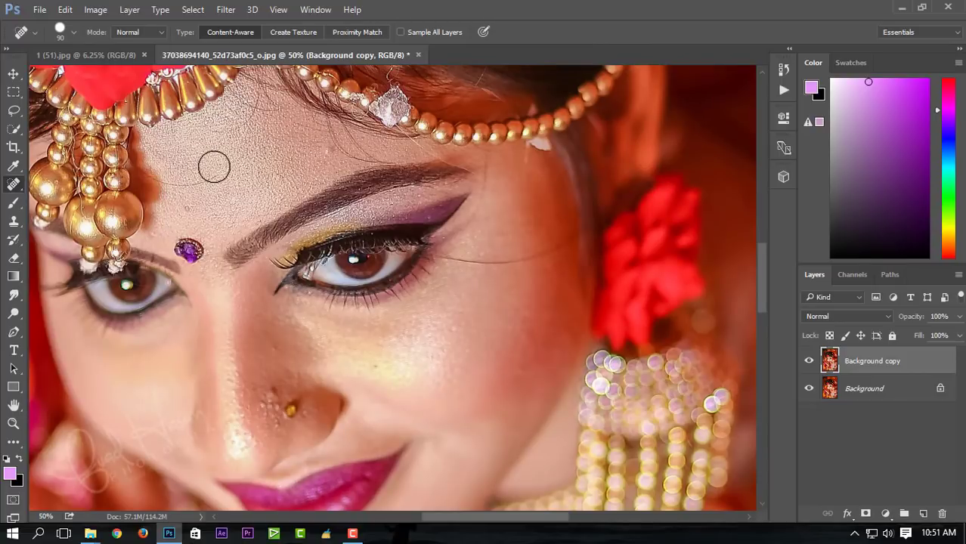
key(bracketleft)
key(bracketleft)
key(bracketleft)
Heal the lines, streaks and spots across the bride's forehead and brow.
mouse_move(375, 157)
mouse_down()
mouse_move(346, 151)
mouse_move(331, 131)
mouse_up()
click(276, 170)
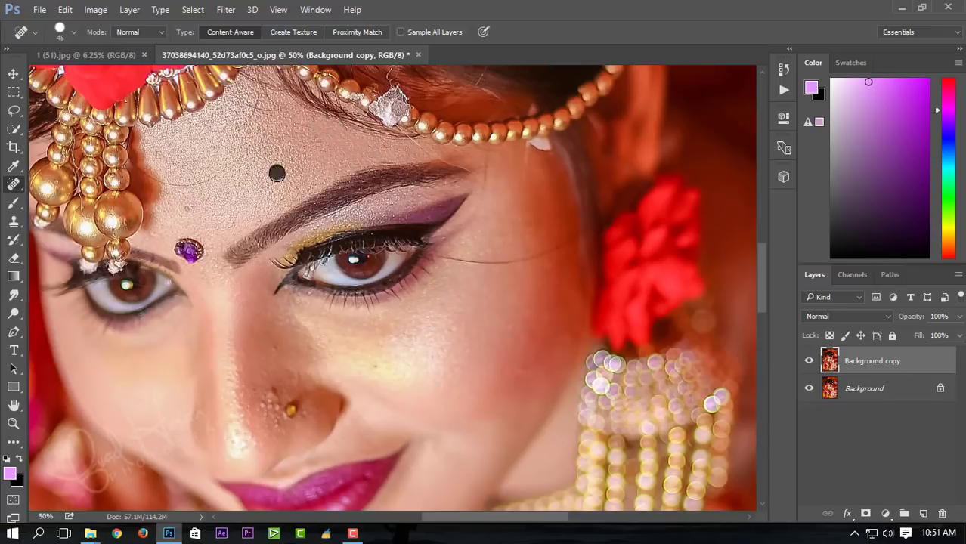
mouse_move(210, 133)
mouse_down()
mouse_move(252, 115)
mouse_move(261, 97)
mouse_move(278, 104)
mouse_move(257, 78)
mouse_move(271, 89)
mouse_up()
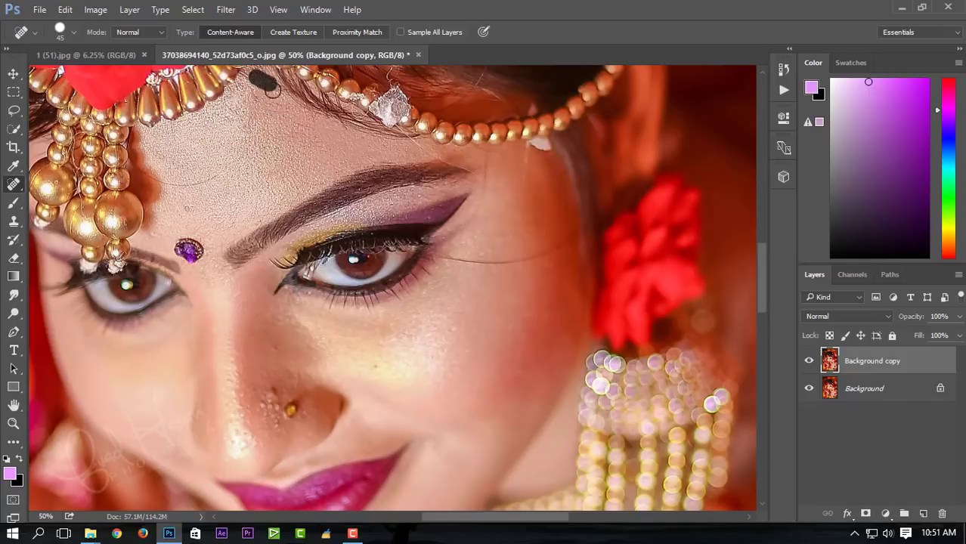
click(275, 92)
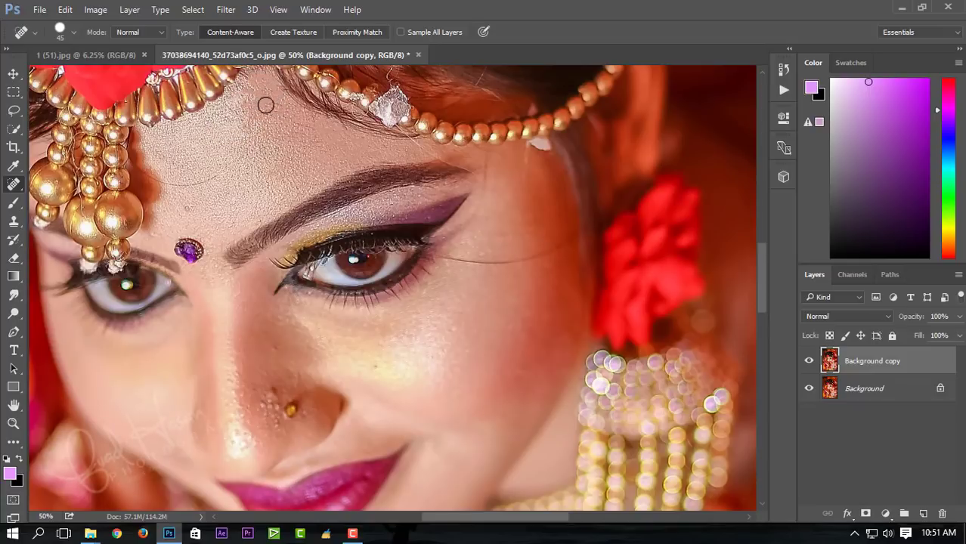
click(281, 107)
drag(291, 121, 307, 134)
mouse_move(235, 172)
mouse_down()
mouse_move(155, 176)
mouse_move(136, 146)
mouse_up()
click(188, 204)
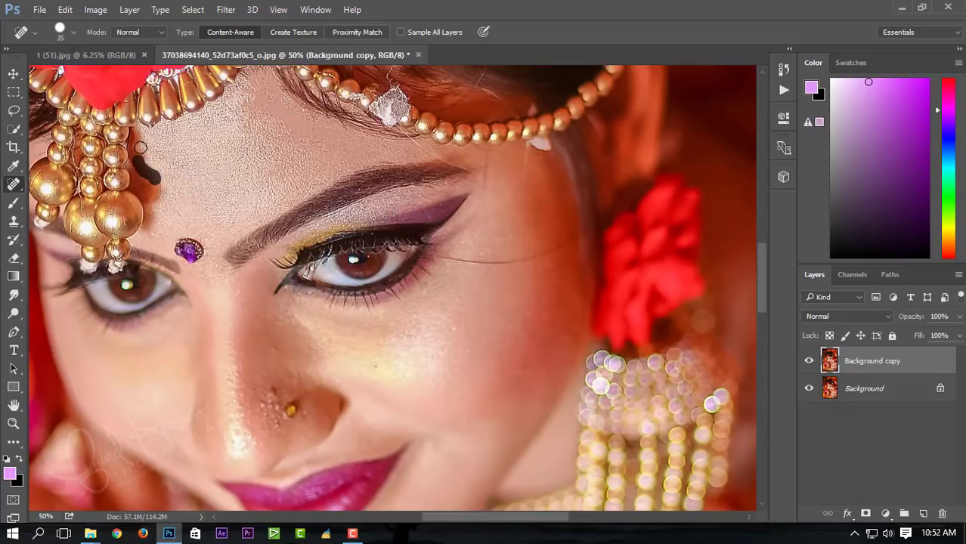
At brush size 35, remove the stray hairs beside the eye and a mark below the chain.
key(bracketleft)
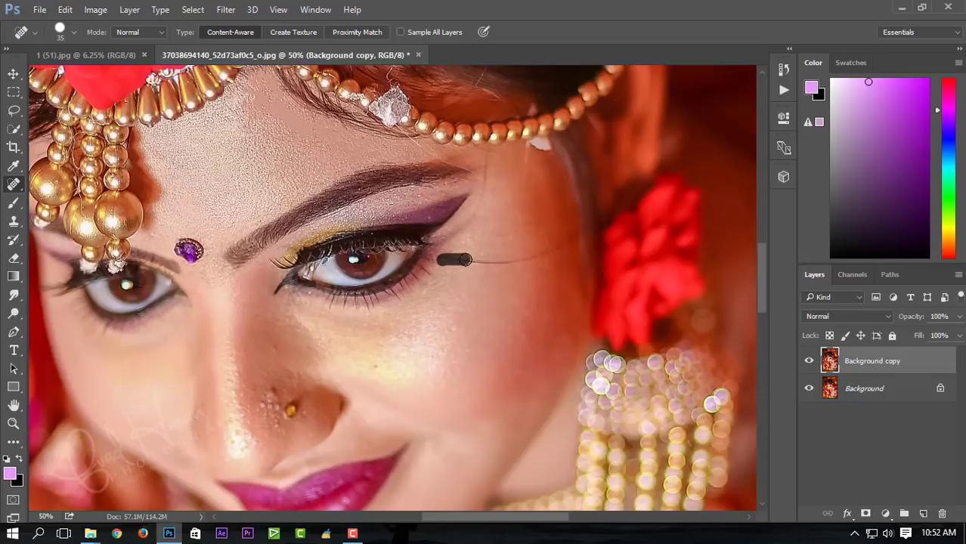
mouse_move(442, 260)
mouse_down()
mouse_move(563, 253)
mouse_move(582, 221)
mouse_up()
drag(490, 194, 492, 160)
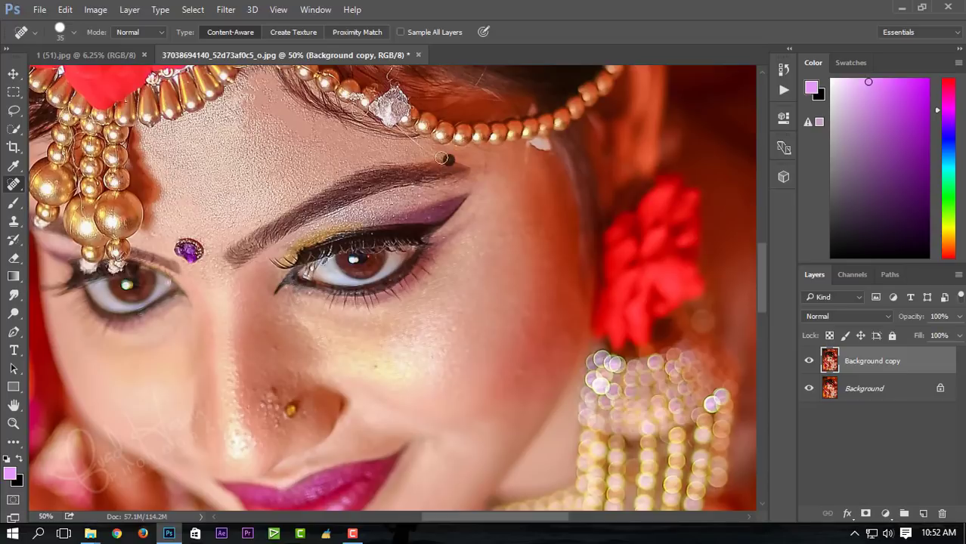
drag(437, 156, 408, 142)
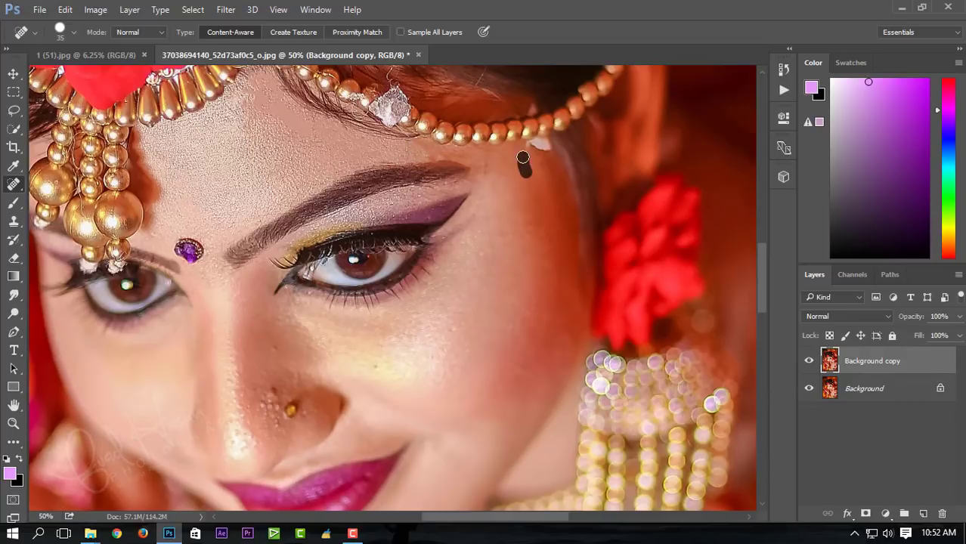
Heal the mark on the nose bridge and the blemishes on the cheek.
mouse_move(305, 387)
mouse_down()
mouse_move(413, 242)
mouse_move(378, 263)
mouse_move(379, 272)
mouse_move(375, 246)
mouse_move(371, 267)
mouse_move(367, 254)
mouse_up()
click(382, 204)
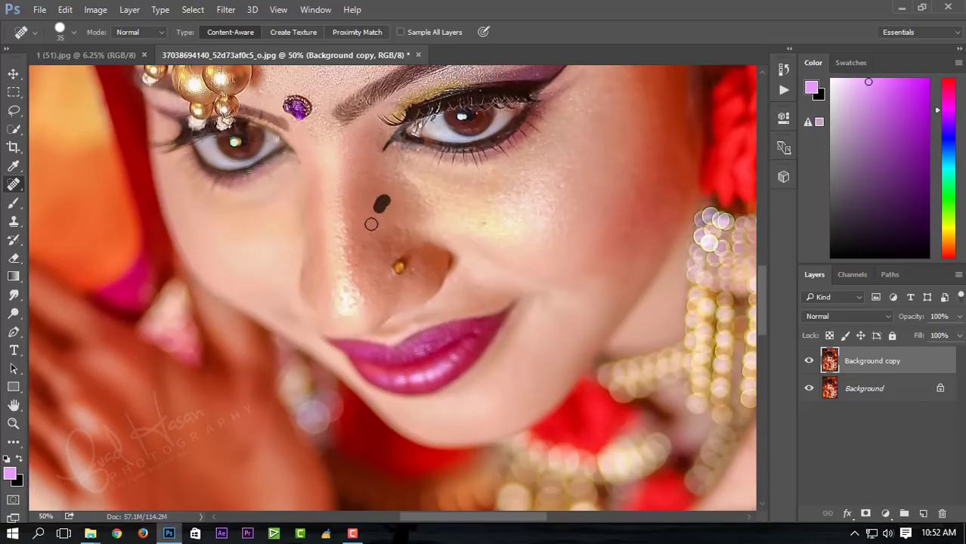
click(483, 224)
click(561, 186)
click(578, 207)
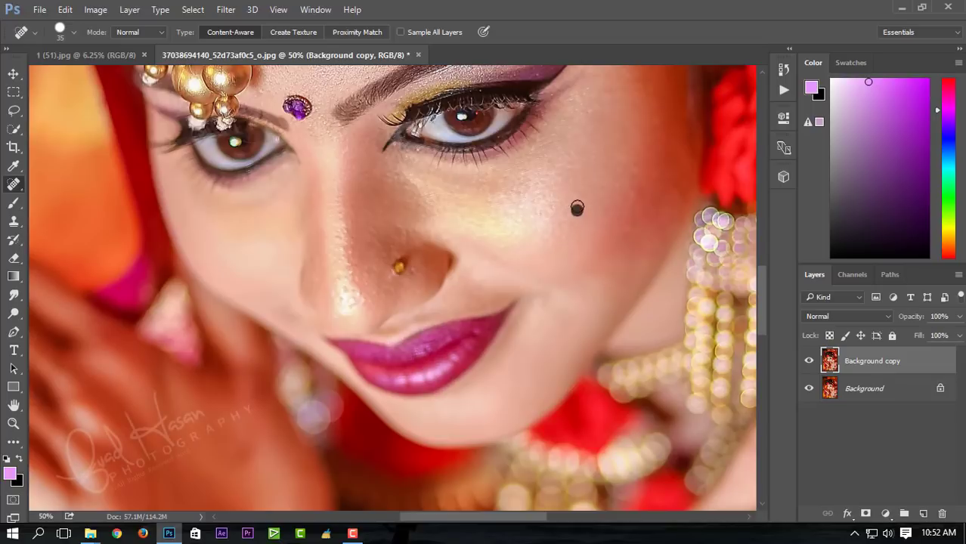
click(590, 107)
Heal the red spots on the back of the bride's hand and zoom out.
scroll(470, 280, down, 2)
scroll(470, 281, down, 2)
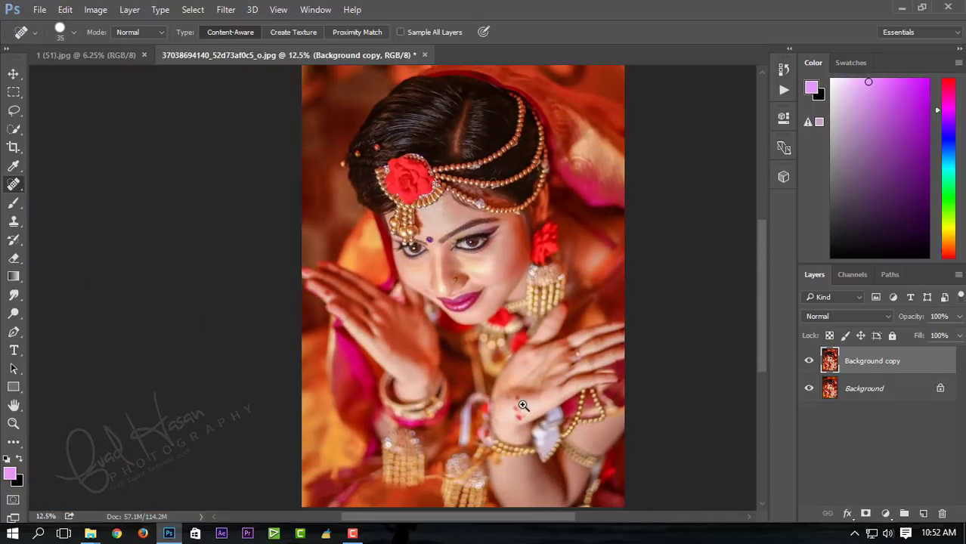
scroll(522, 405, up, 1)
scroll(519, 409, up, 3)
click(505, 385)
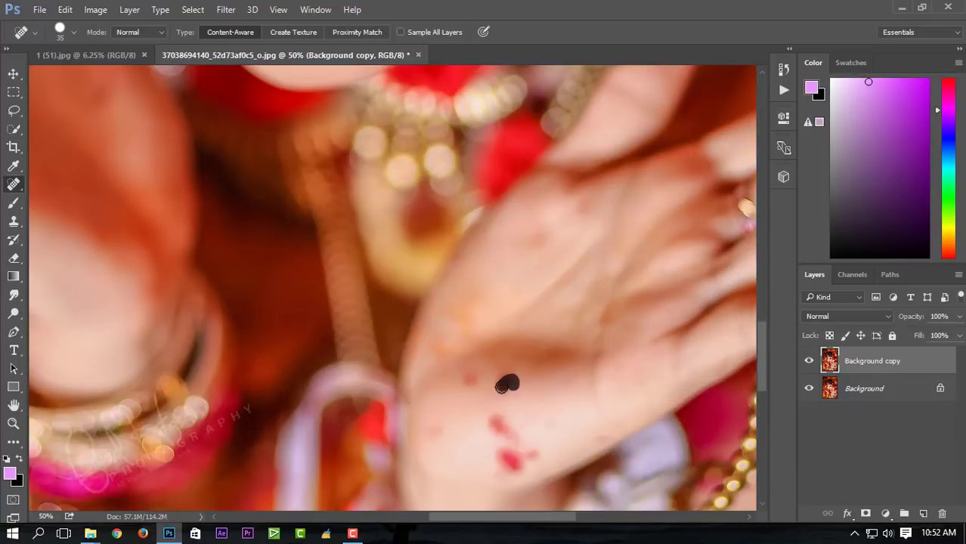
drag(476, 378, 427, 446)
mouse_move(494, 417)
mouse_down()
mouse_move(514, 454)
mouse_move(531, 439)
mouse_move(514, 463)
mouse_up()
click(533, 446)
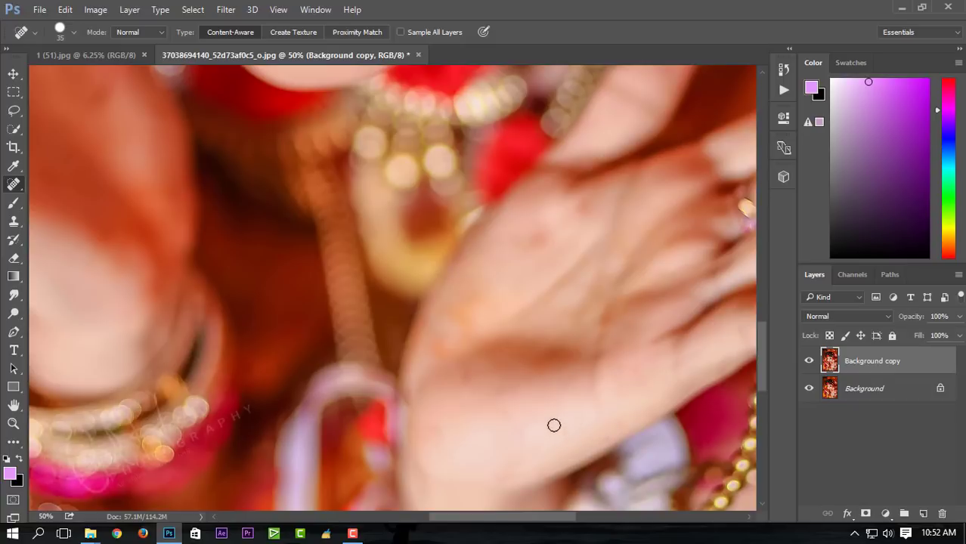
drag(555, 425, 517, 433)
alt+click(569, 367)
Duplicate Background copy into Background copy 2 and launch Nik Color Efex Pro 4 on it.
alt+click(522, 325)
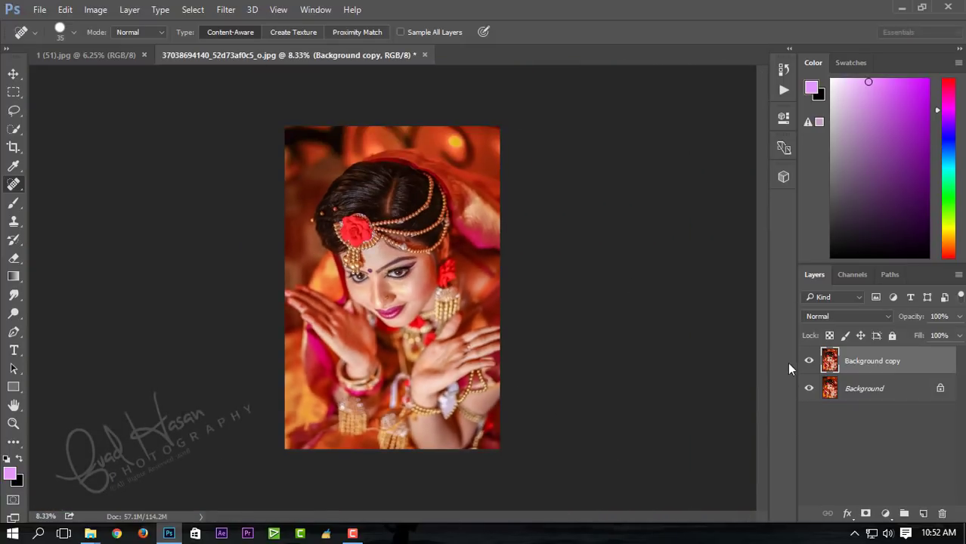
click(810, 361)
drag(873, 362, 923, 514)
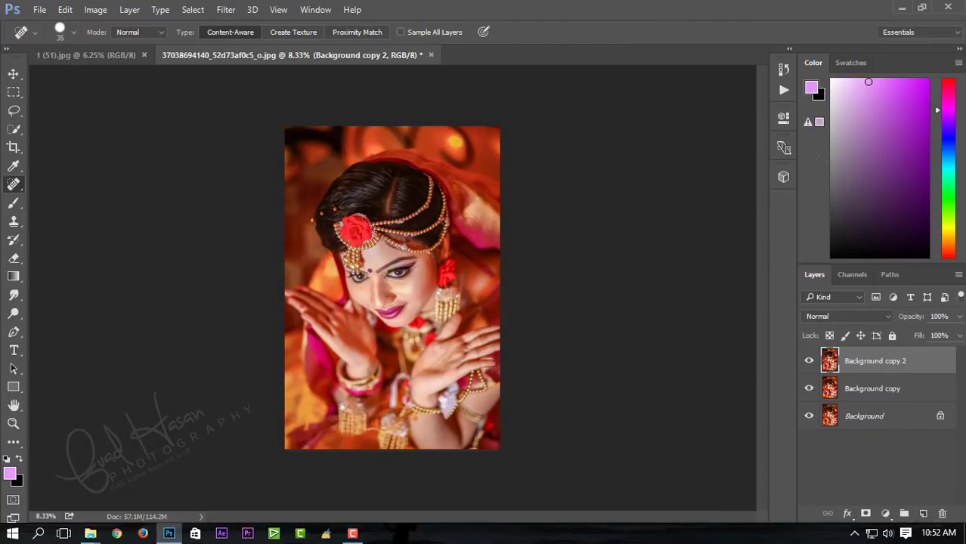
click(227, 11)
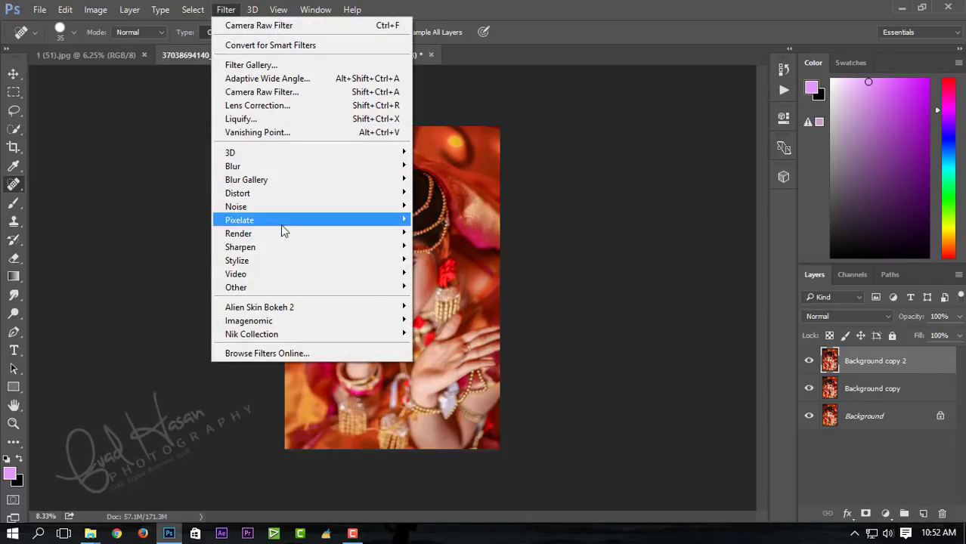
mouse_move(251, 335)
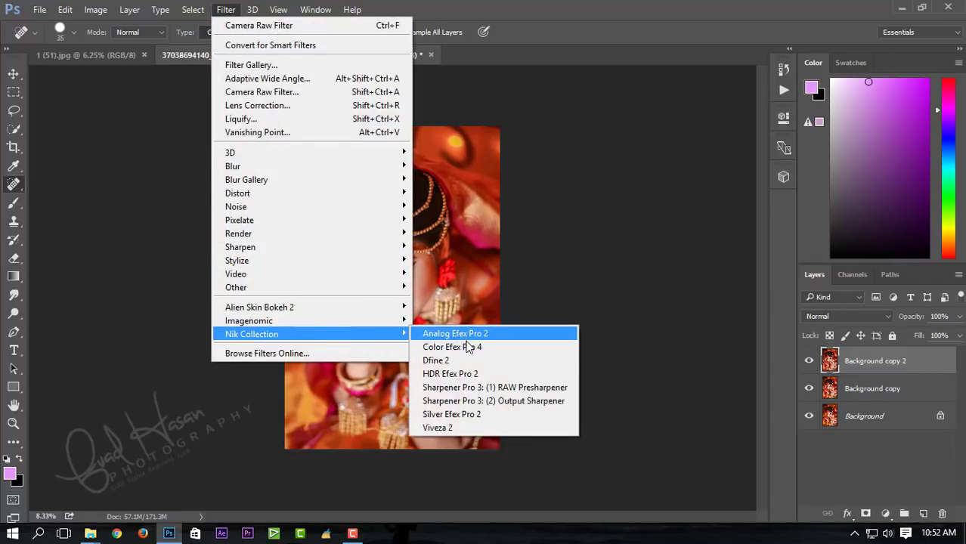
click(468, 346)
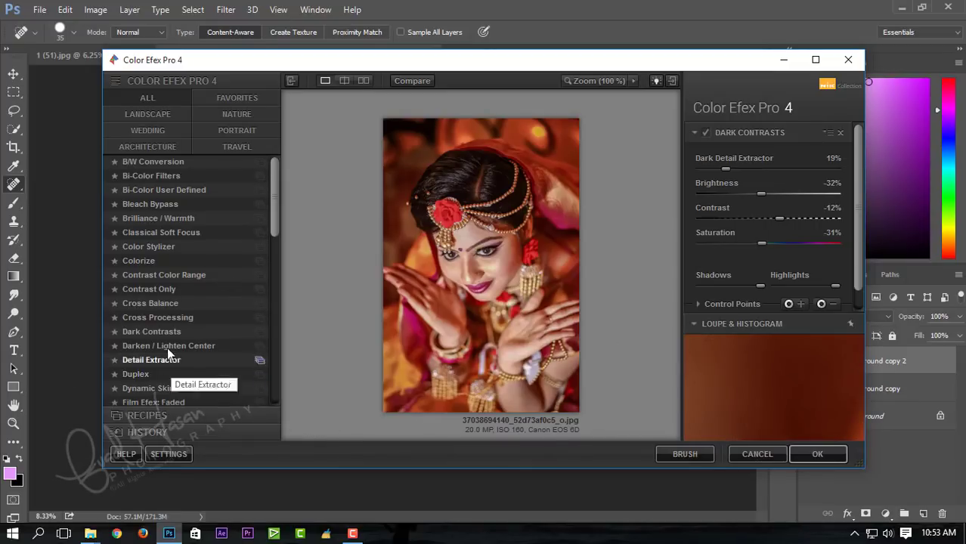
Apply Dark Contrasts at 16% detail, -26% brightness, -50% contrast, -37% saturation, adding a new filter slot.
click(152, 333)
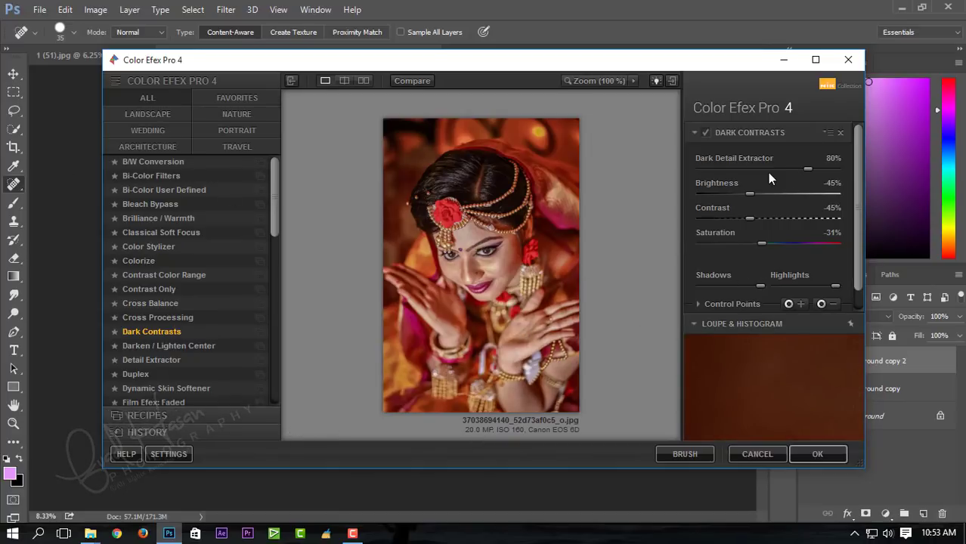
mouse_move(744, 176)
mouse_down()
mouse_move(709, 176)
mouse_move(766, 194)
mouse_move(721, 218)
mouse_move(744, 220)
mouse_move(707, 219)
mouse_move(745, 219)
mouse_move(750, 244)
mouse_move(762, 243)
mouse_move(752, 243)
mouse_up()
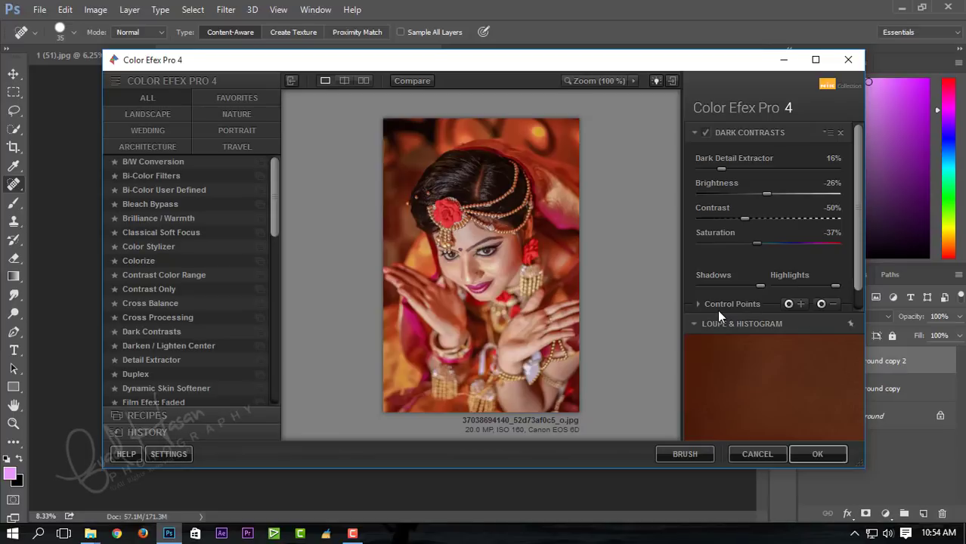
scroll(750, 269, down, 1)
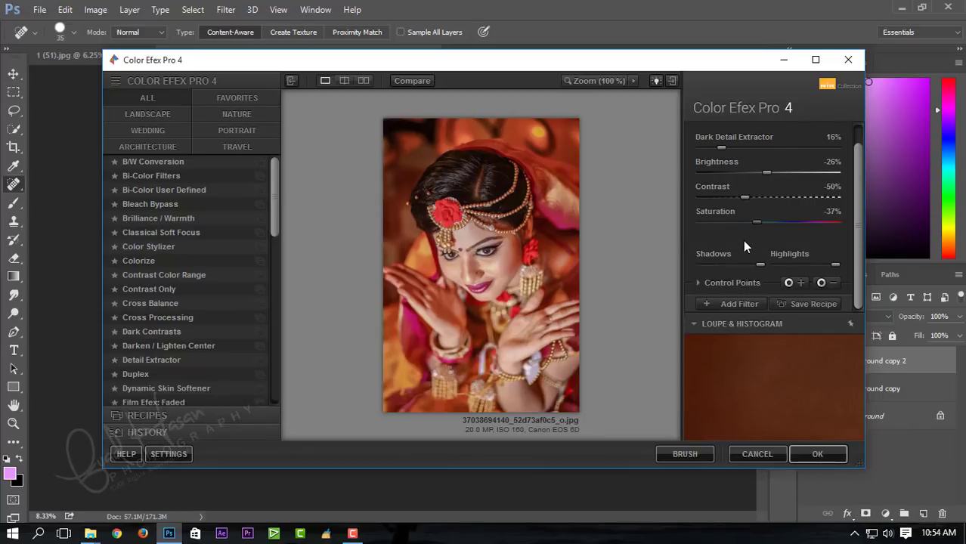
mouse_move(759, 285)
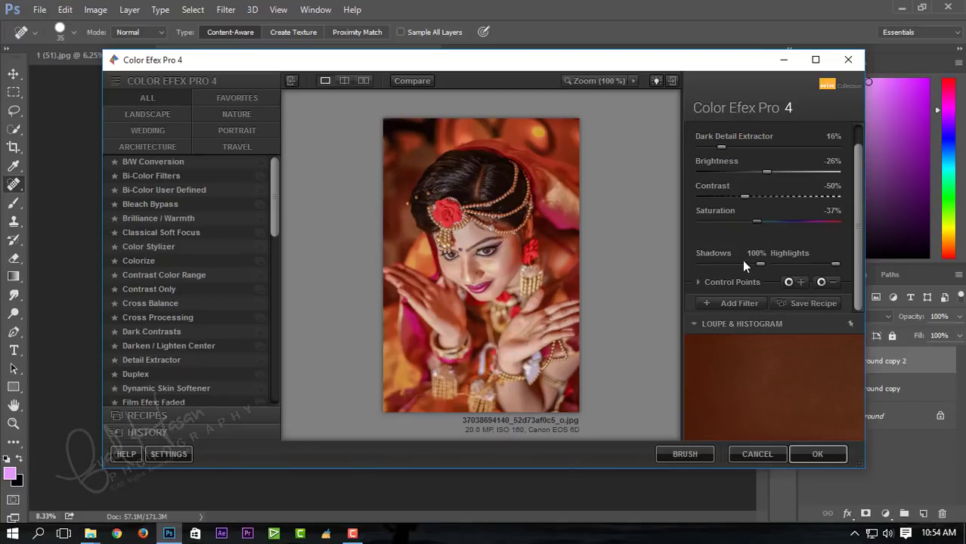
click(741, 303)
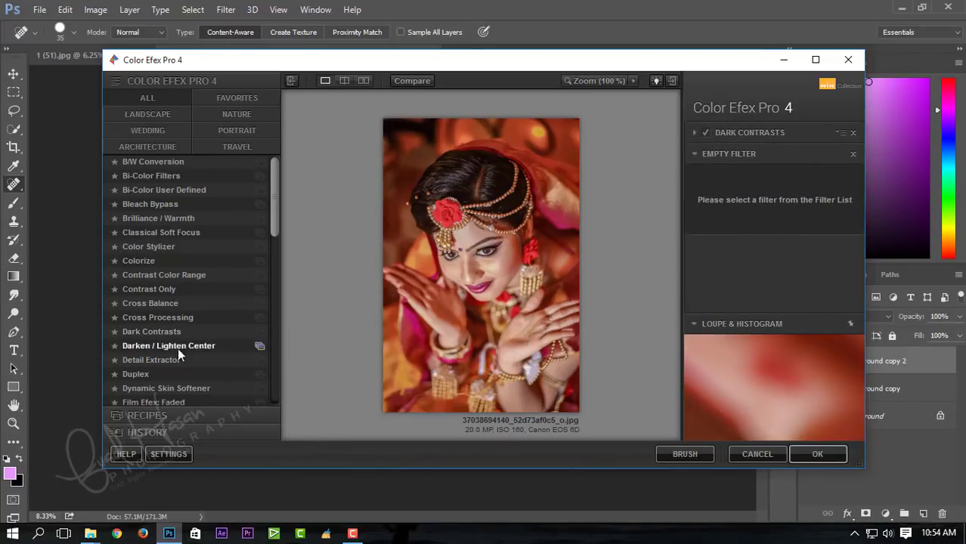
Fill the slot with Detail Extractor at 8% strength and -2% contrast.
click(155, 360)
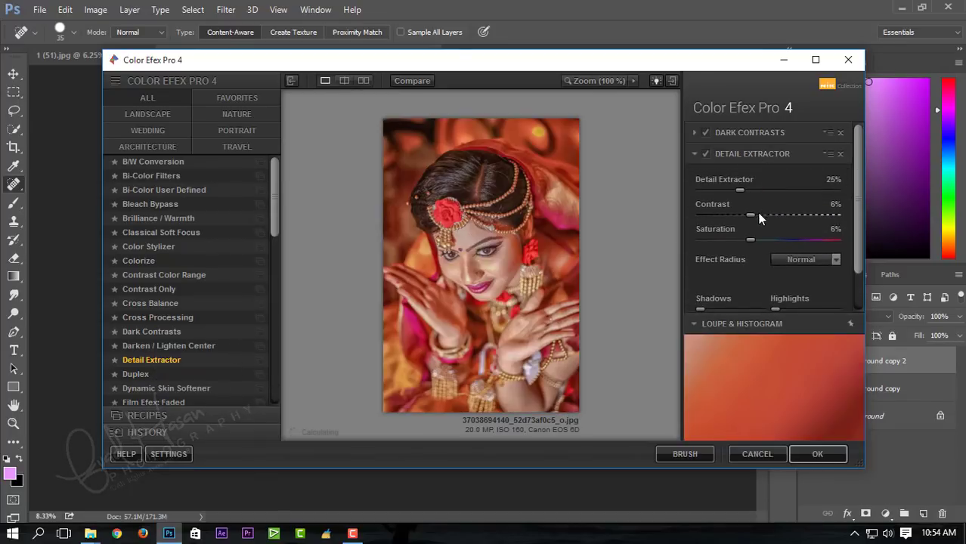
drag(738, 191, 716, 193)
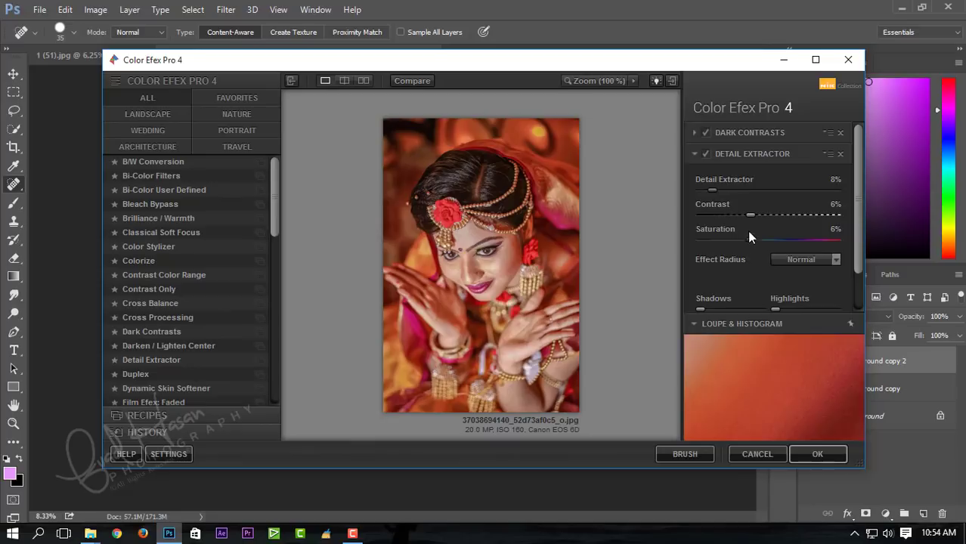
mouse_move(749, 214)
mouse_down()
mouse_move(760, 219)
mouse_move(748, 222)
mouse_up()
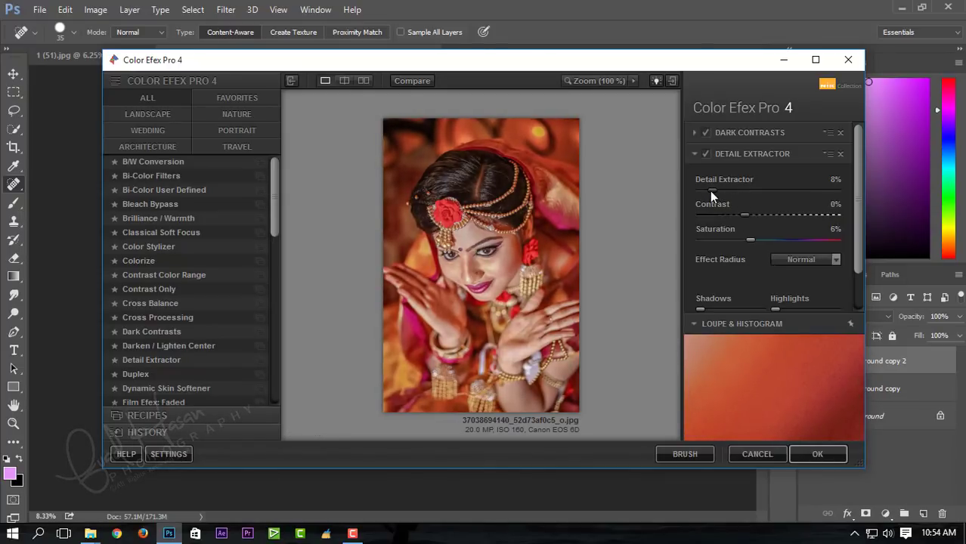
drag(710, 190, 706, 190)
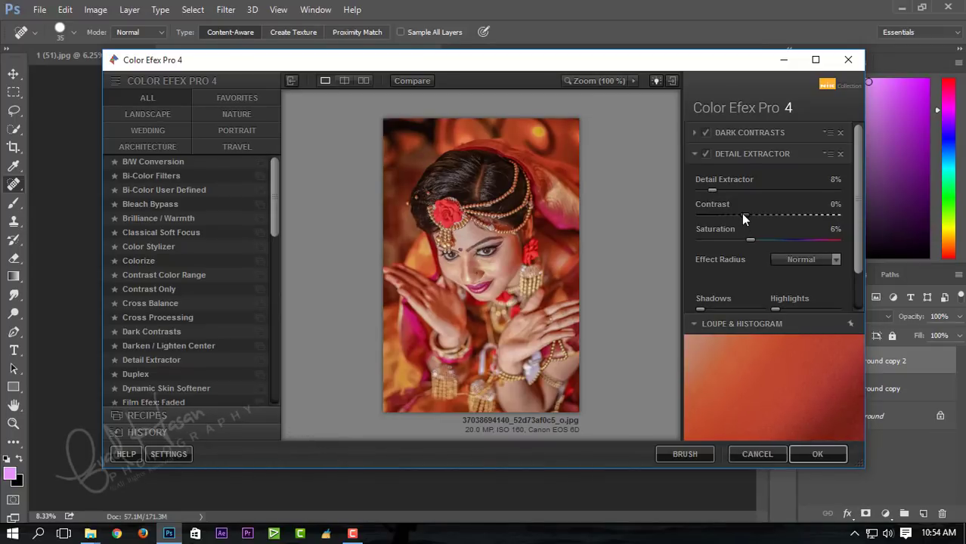
drag(743, 216, 740, 217)
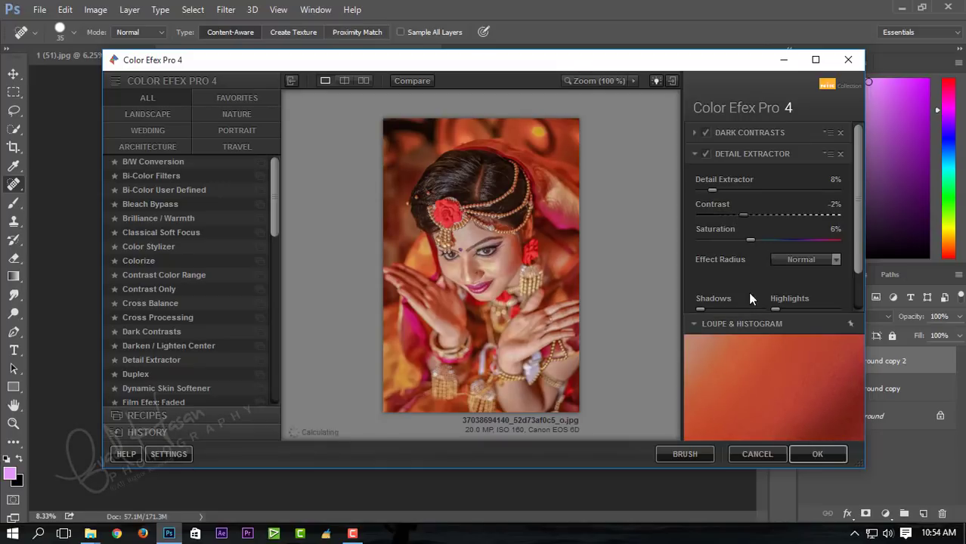
Set the Detail Extractor opacity to 68% and add another empty filter slot.
scroll(726, 296, down, 2)
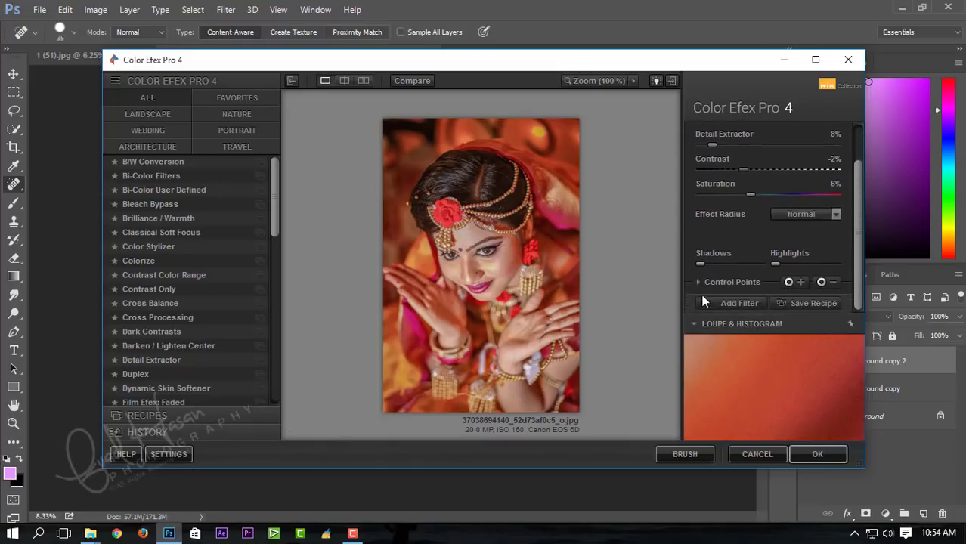
click(698, 281)
scroll(747, 284, down, 1)
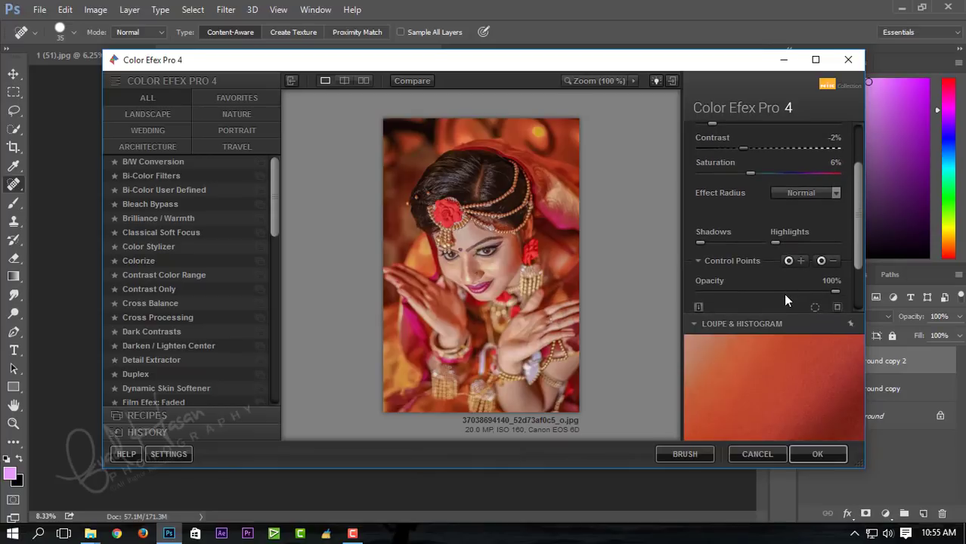
click(784, 292)
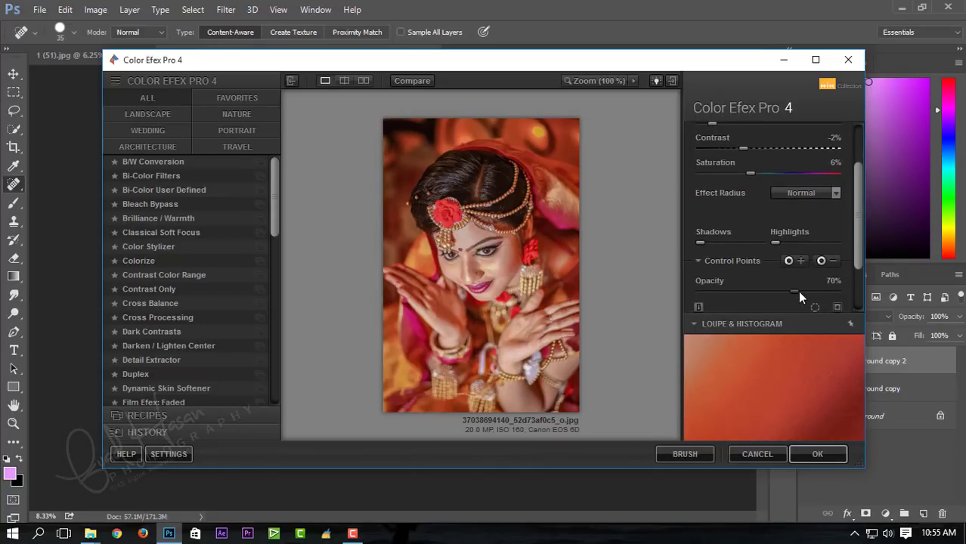
scroll(749, 295, down, 3)
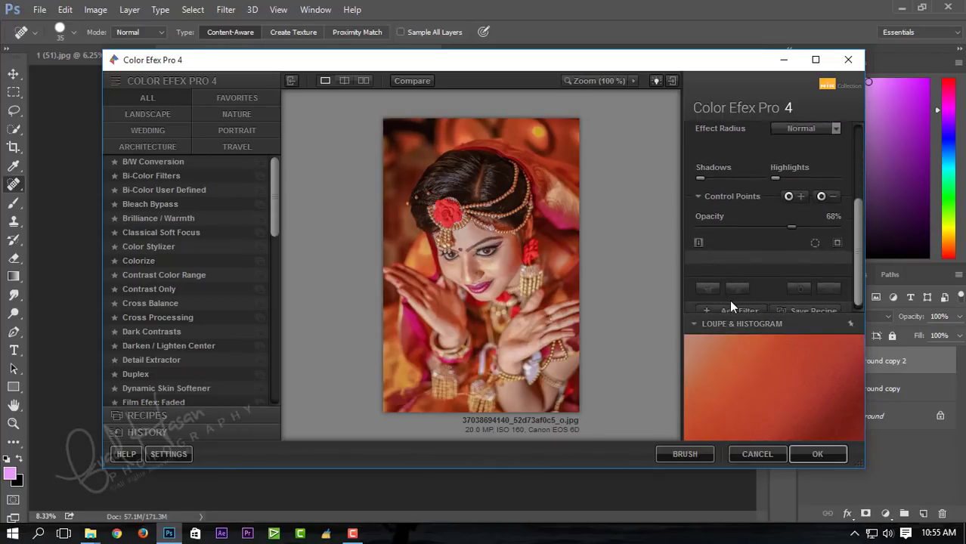
click(730, 303)
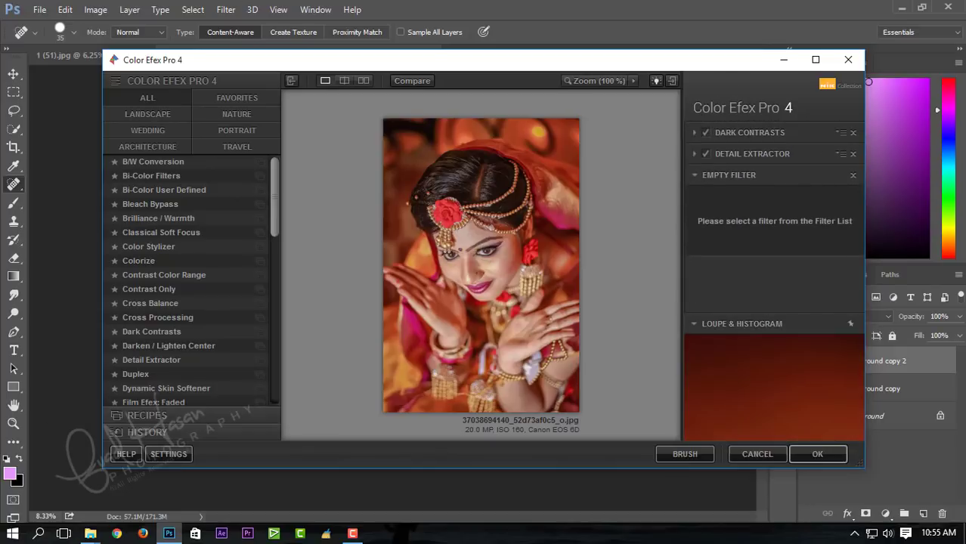
Try Dynamic Skin Softener in the empty slot, then replace it with Indian Summer.
scroll(178, 329, down, 1)
scroll(185, 348, down, 2)
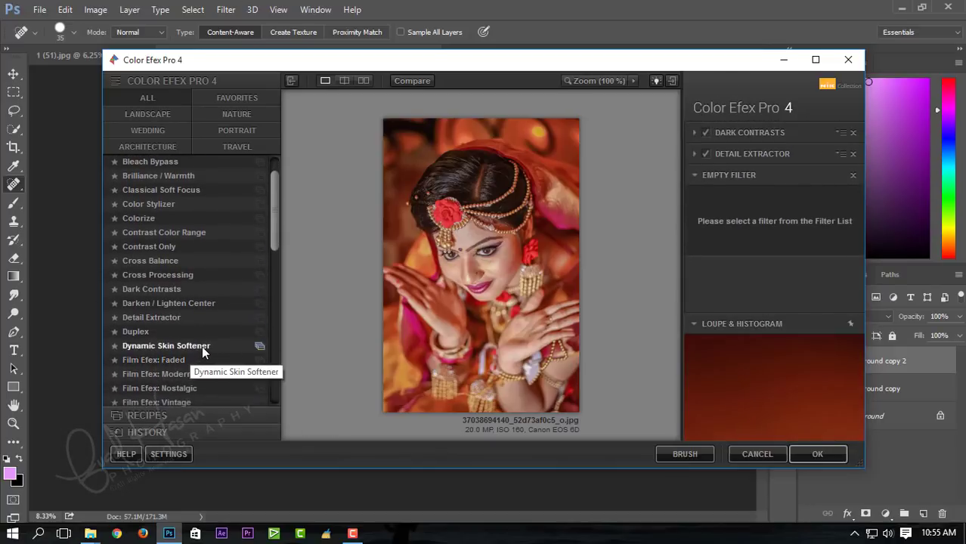
click(202, 344)
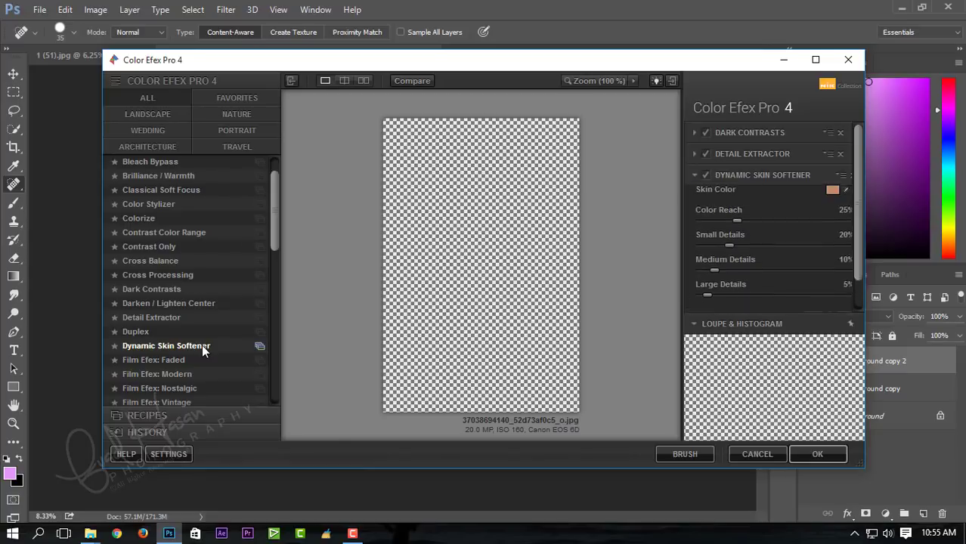
scroll(198, 363, down, 1)
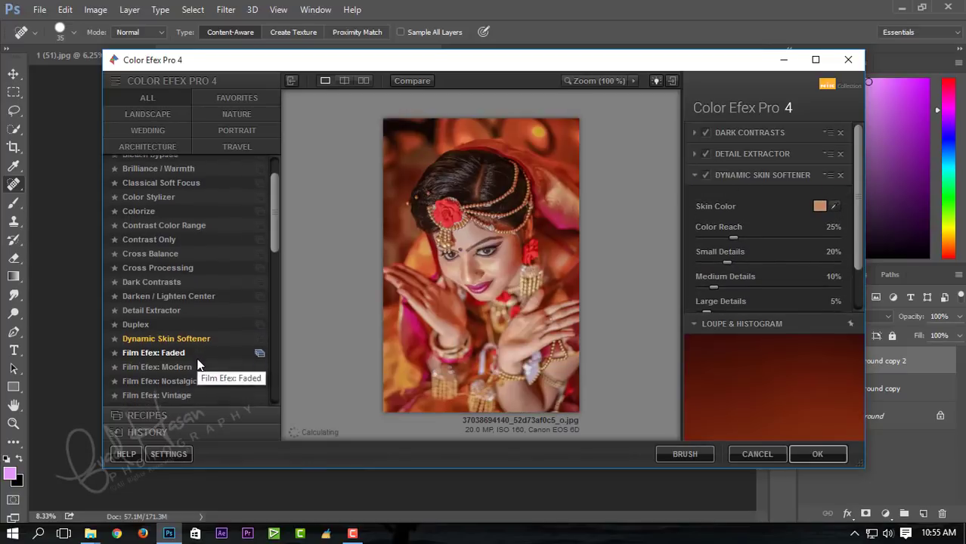
scroll(198, 364, down, 2)
scroll(198, 364, down, 1)
scroll(197, 364, down, 3)
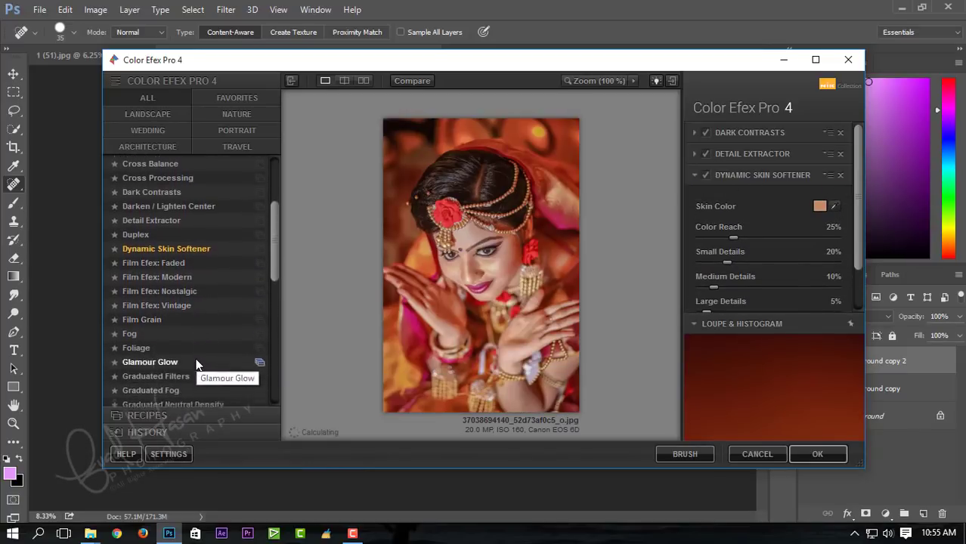
scroll(196, 365, down, 2)
scroll(192, 333, down, 1)
scroll(189, 356, down, 2)
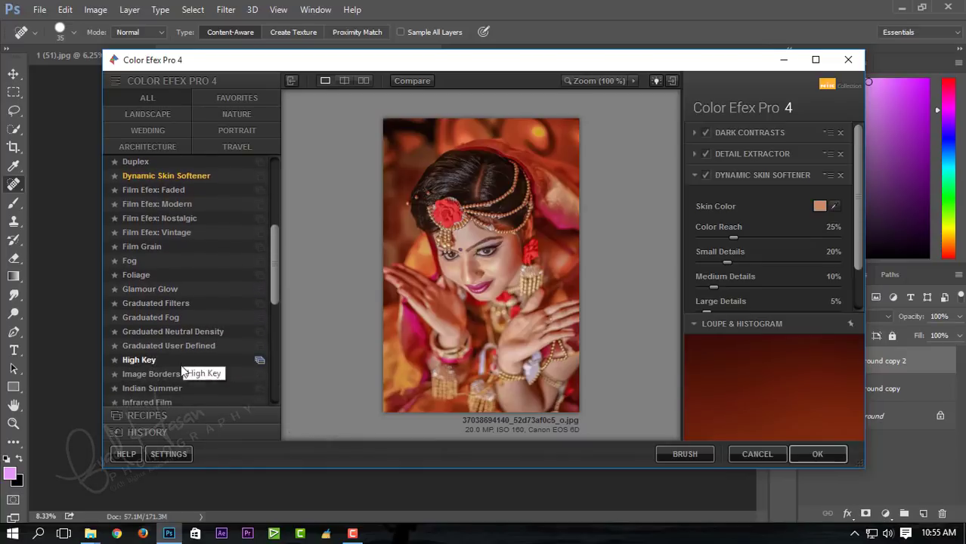
scroll(182, 378, down, 1)
click(190, 369)
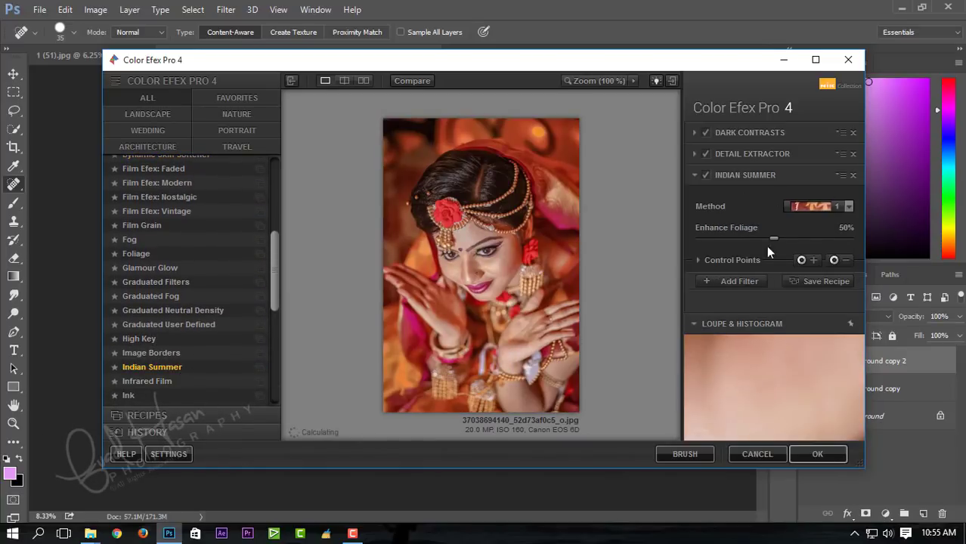
Set Indian Summer's Enhance Foliage to 4% and opacity to 57%, adding another filter slot.
mouse_move(774, 241)
mouse_down()
mouse_move(655, 240)
mouse_move(777, 241)
mouse_up()
mouse_move(852, 242)
mouse_down()
mouse_move(680, 242)
mouse_move(705, 242)
mouse_up()
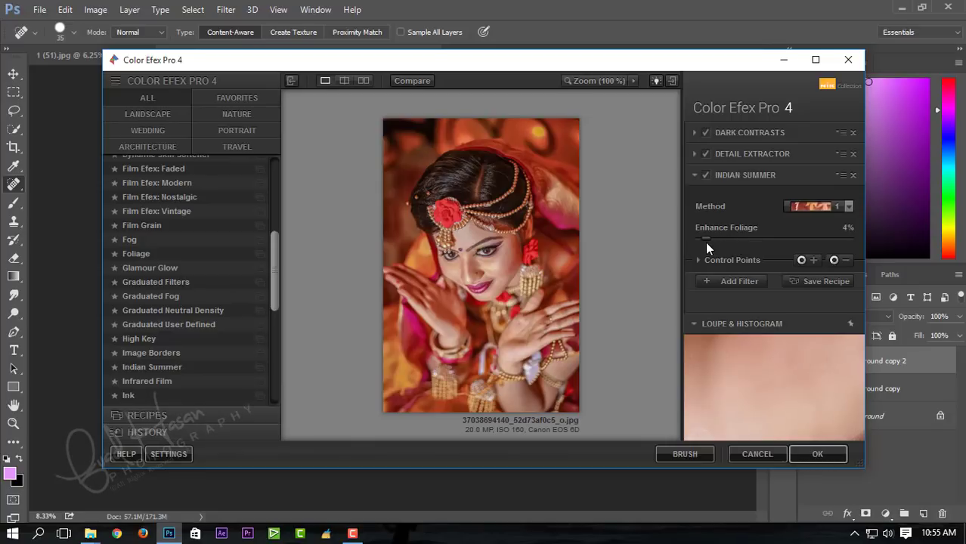
click(697, 260)
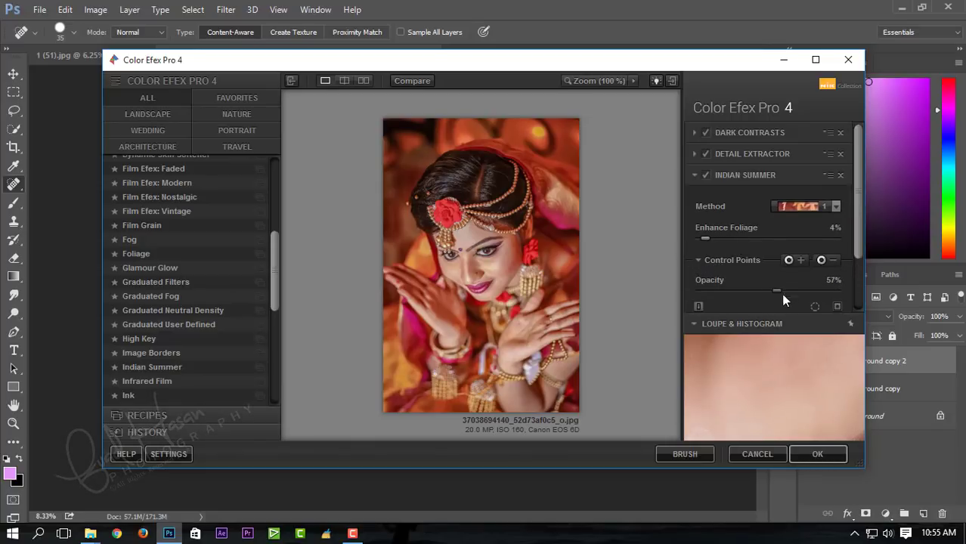
scroll(739, 308, down, 2)
click(732, 303)
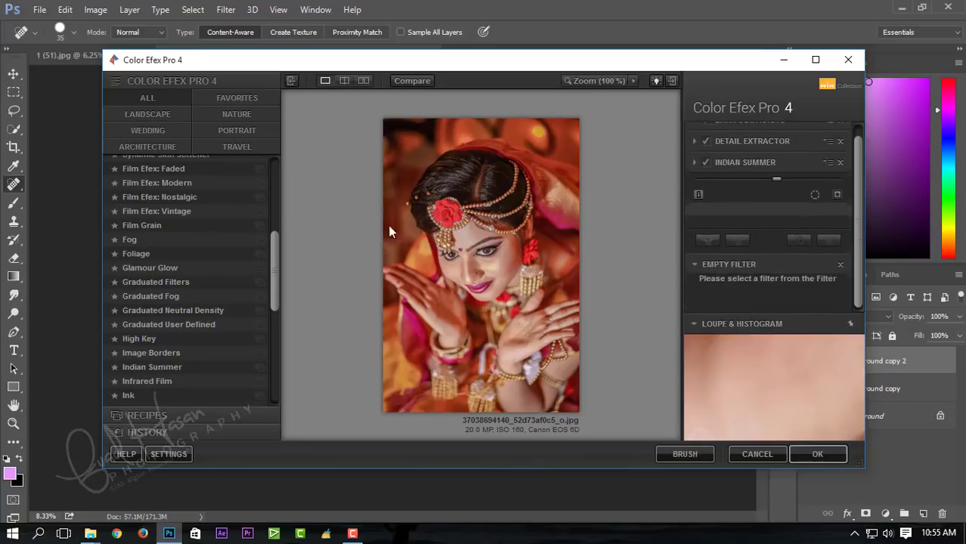
Apply the Color Efex stack so it renders as a new Color Efex Pro 4 layer.
click(816, 454)
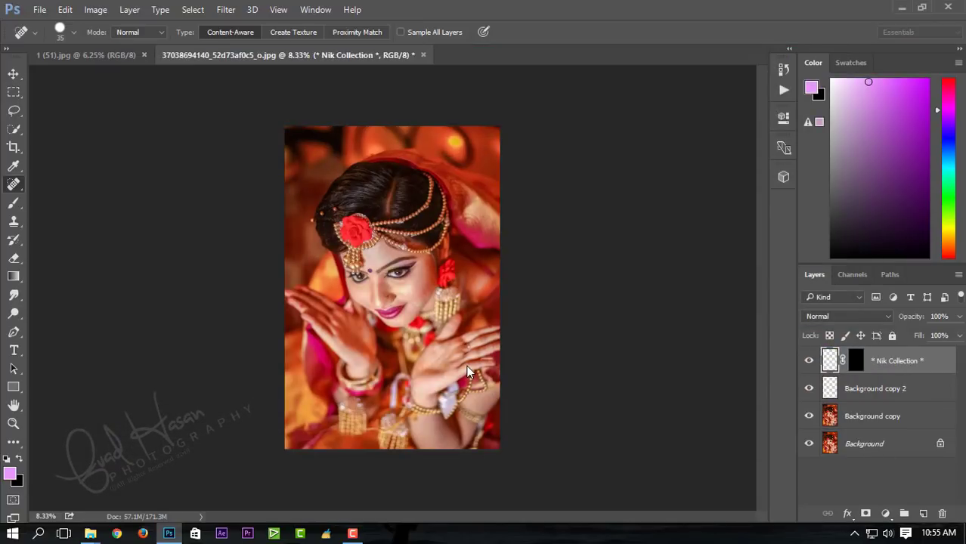
key(ctrl+f)
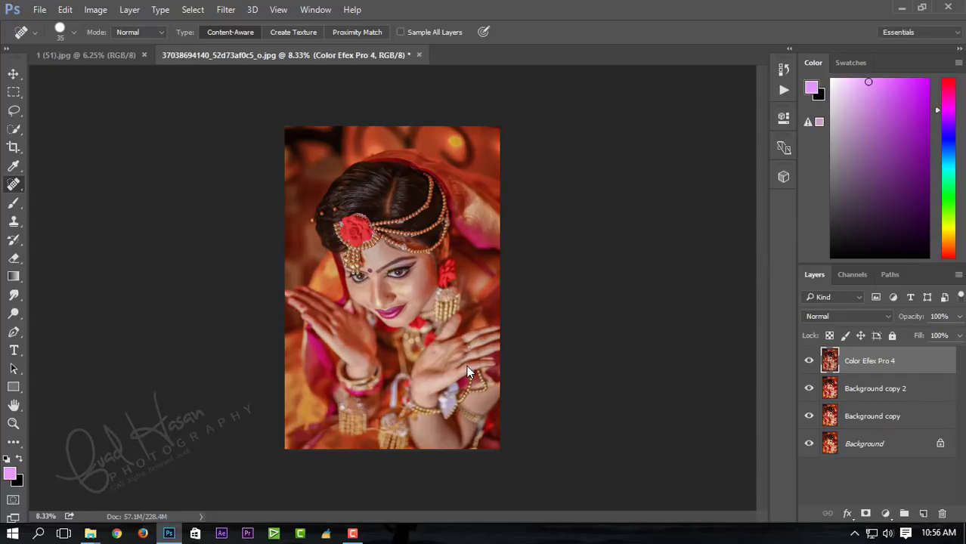
Dodge the midtones at 9% on the nose tip and forehead with a 78–200 px brush.
key(ctrl+plus)
key(ctrl+plus)
key(ctrl+plus)
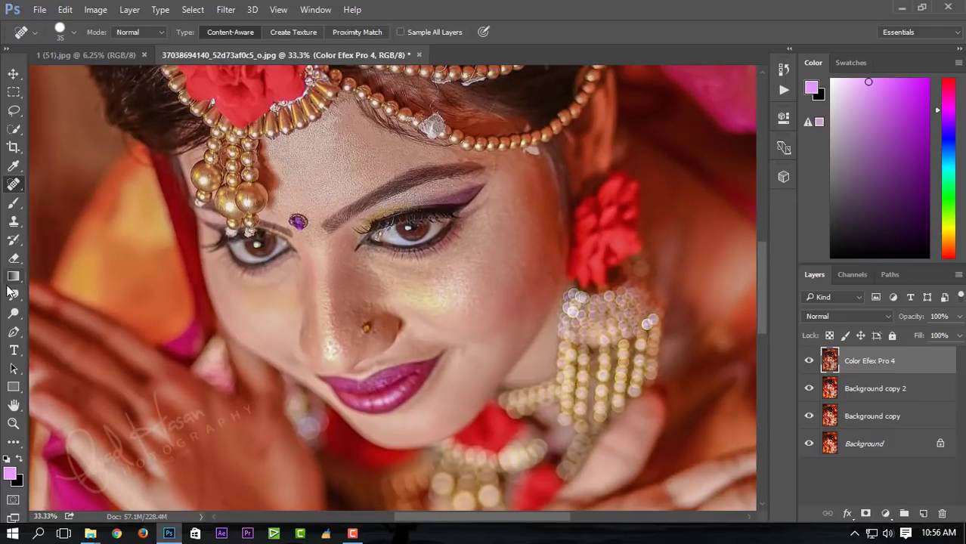
click(13, 313)
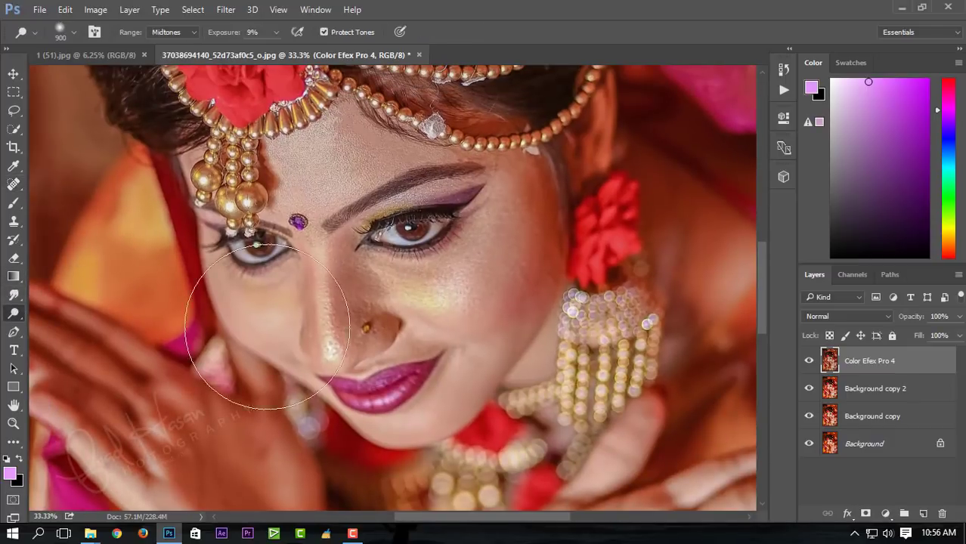
right_click(349, 278)
click(459, 311)
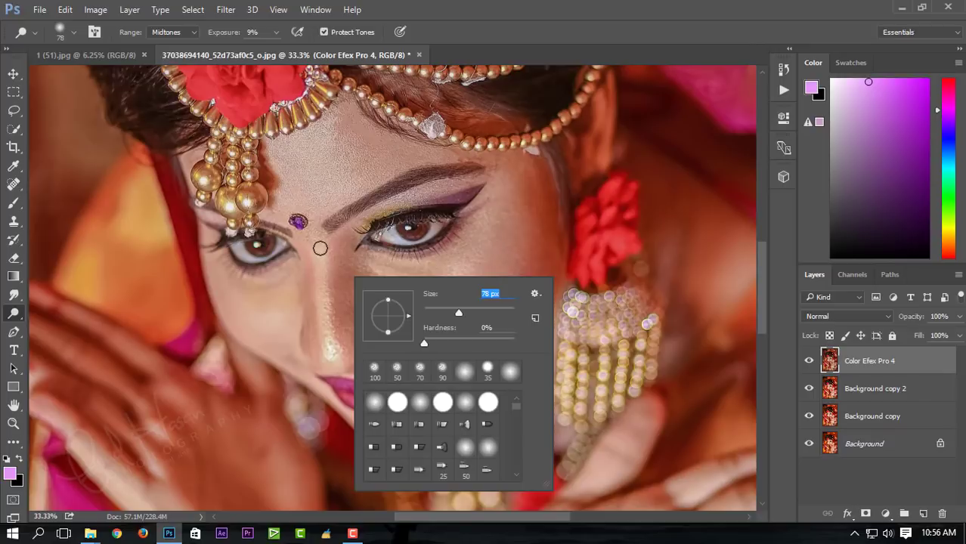
key(Return)
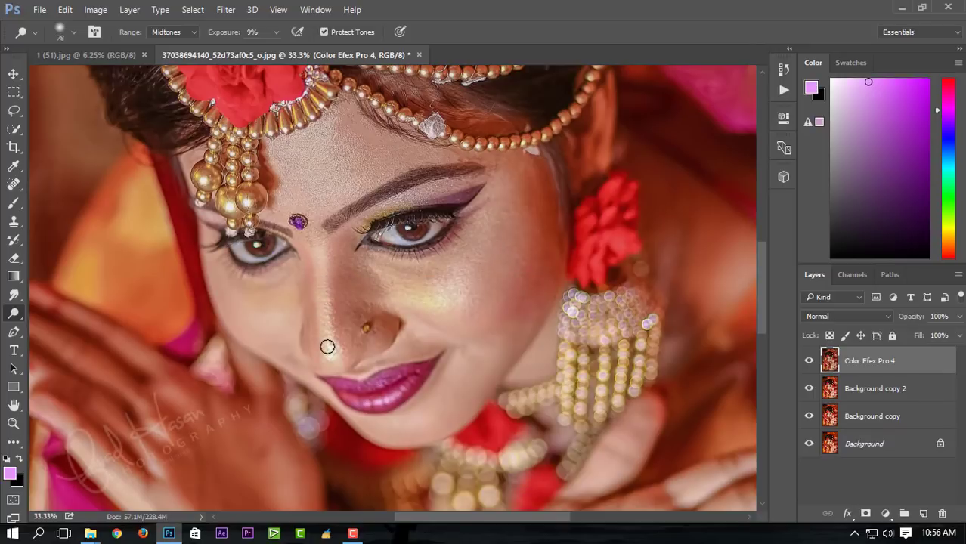
key(bracketright)
key(bracketright)
key(bracketright)
click(327, 348)
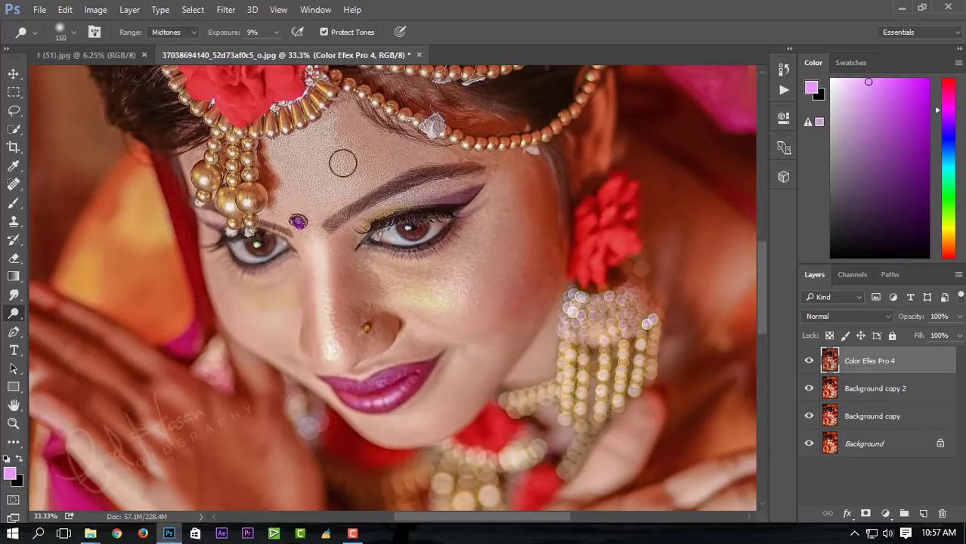
key(bracketright)
key(bracketright)
key(bracketright)
key(bracketright)
key(bracketright)
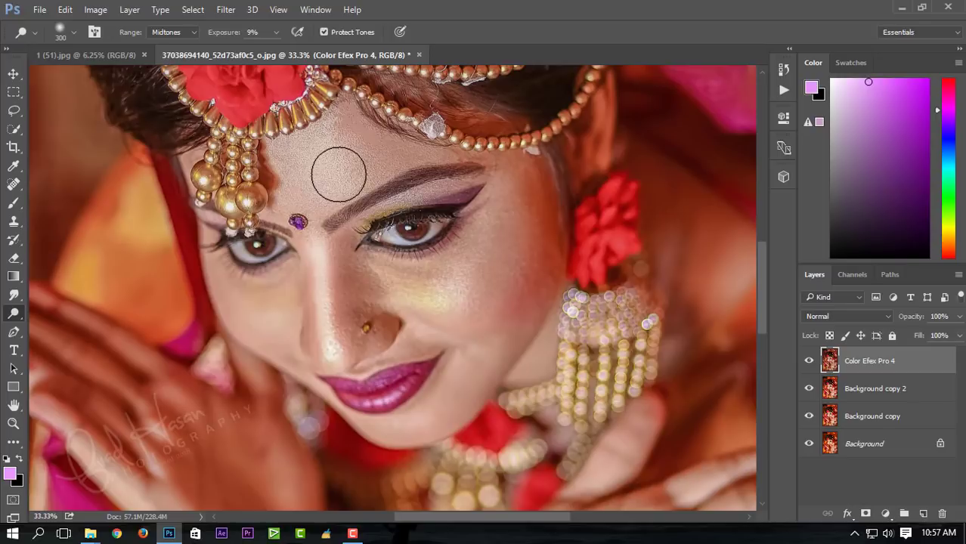
key(bracketleft)
key(bracketleft)
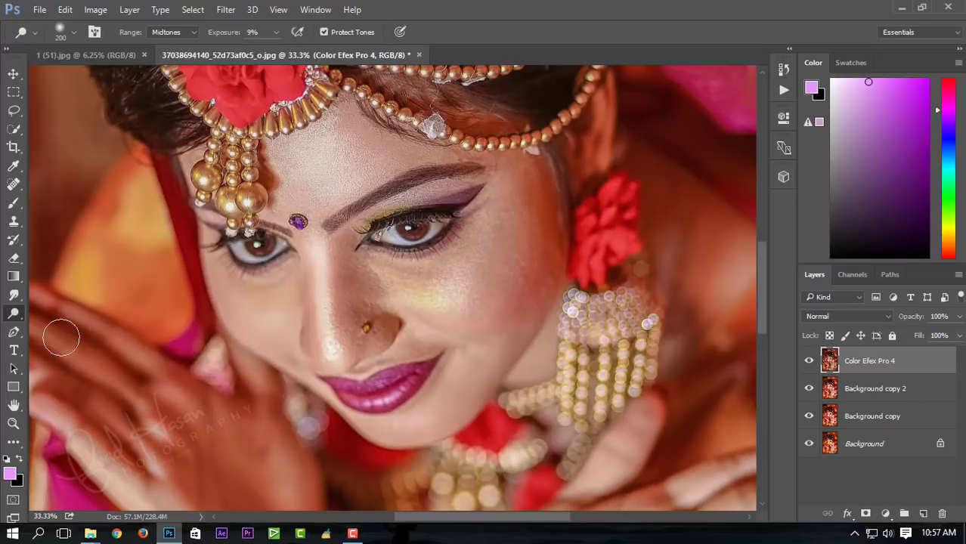
click(14, 297)
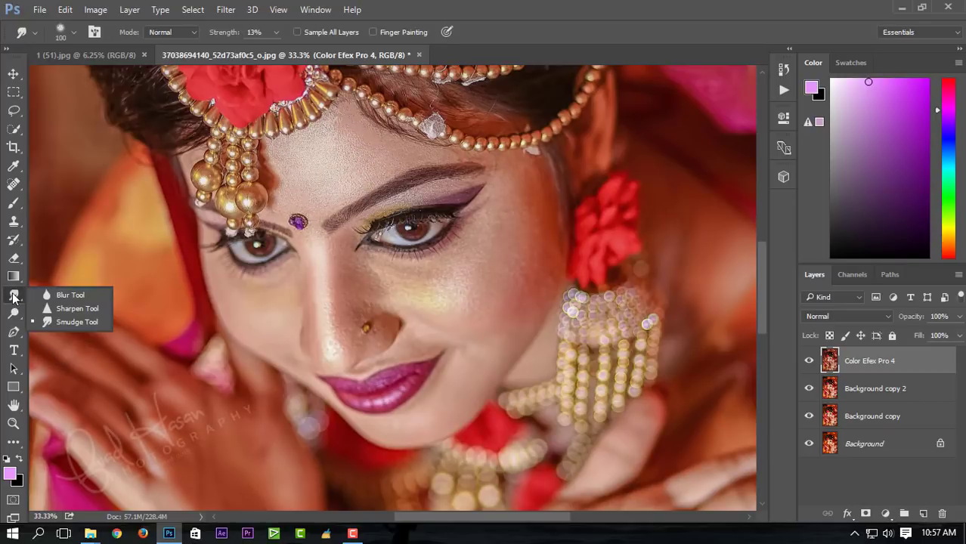
With Smudge active, start loading extra brushes via the brush presets' Load Brushes command.
click(75, 322)
click(72, 33)
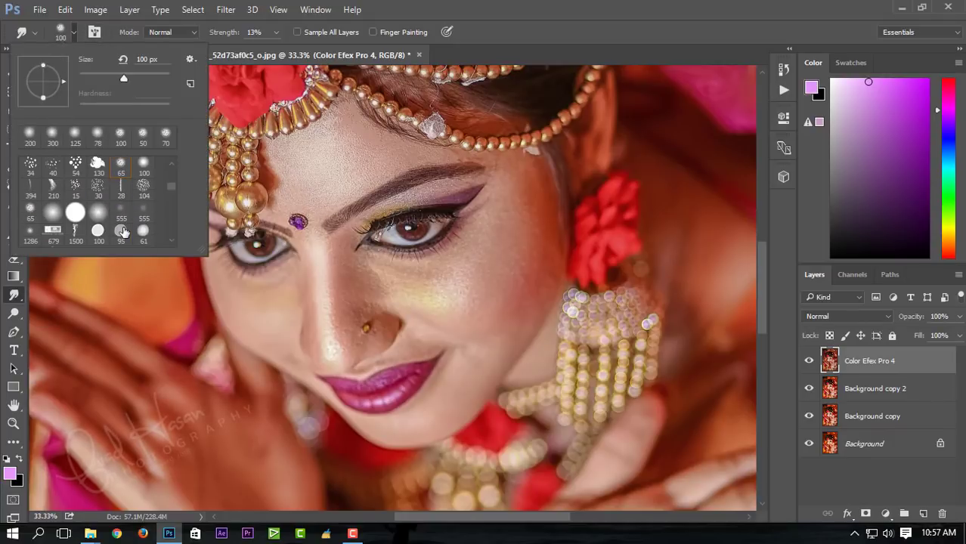
scroll(123, 232, down, 2)
scroll(123, 232, down, 2)
scroll(123, 233, down, 2)
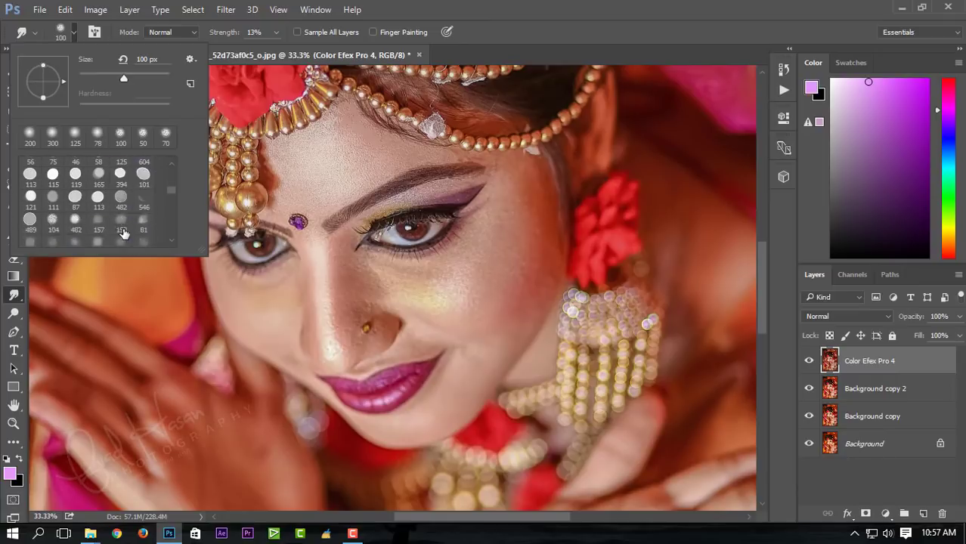
scroll(123, 233, down, 2)
scroll(123, 233, down, 3)
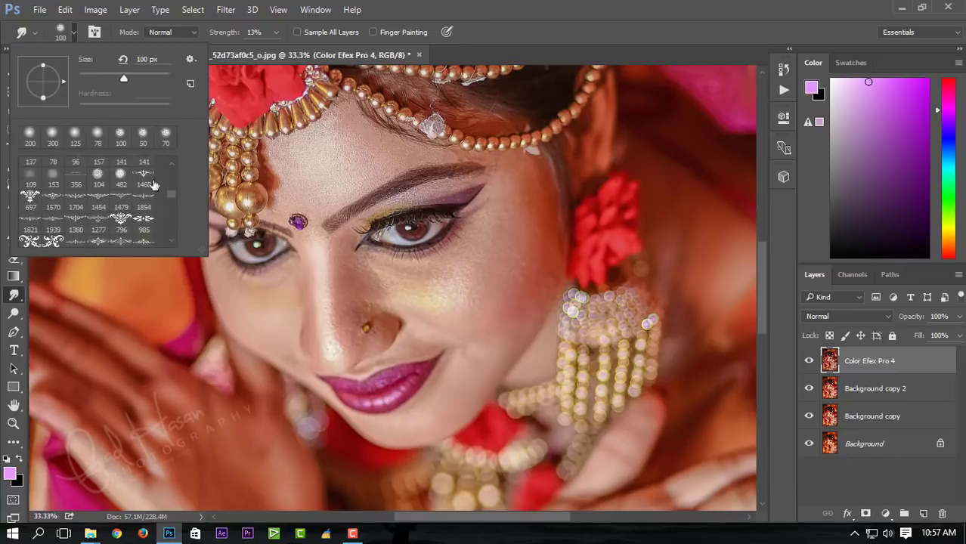
click(190, 60)
click(261, 250)
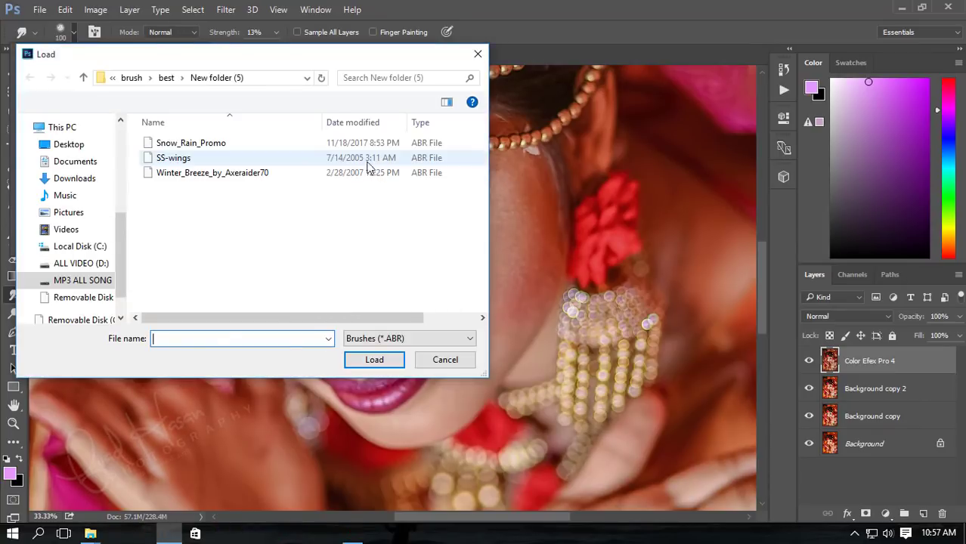
Load the smooth face brush file from New folder (4).
click(166, 78)
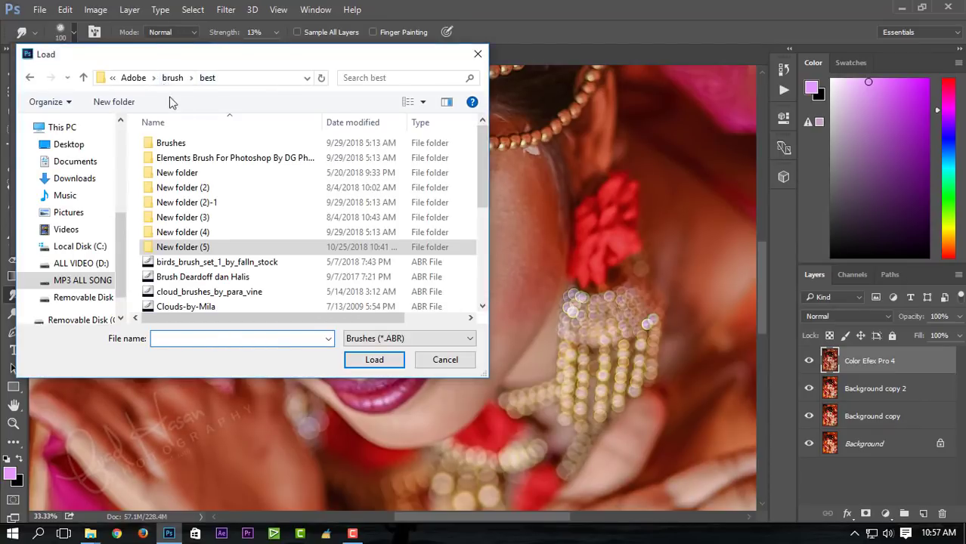
double_click(194, 172)
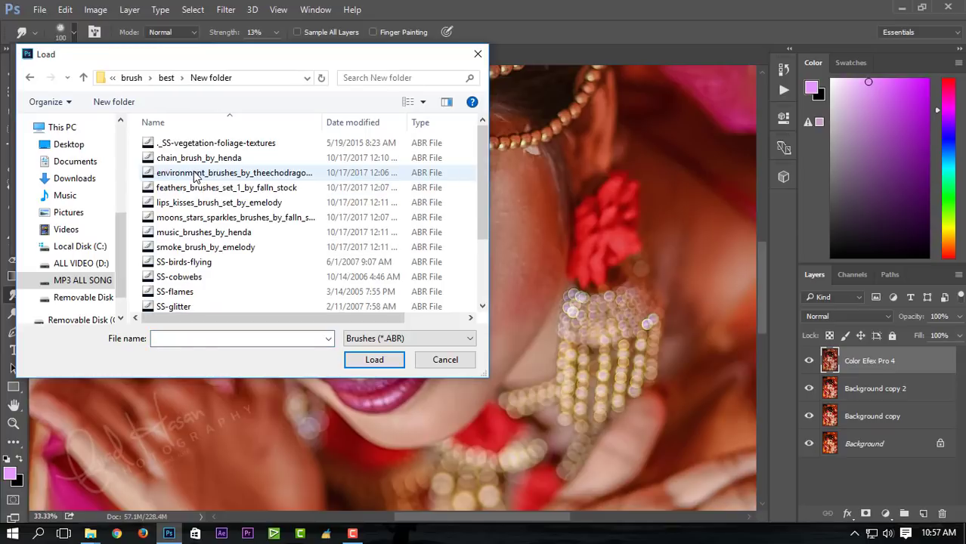
key(BackSpace)
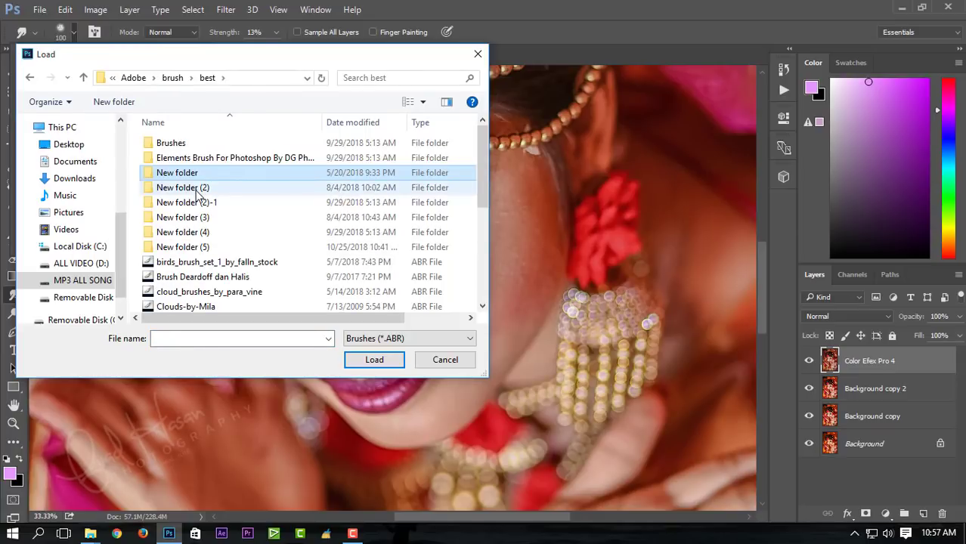
double_click(193, 189)
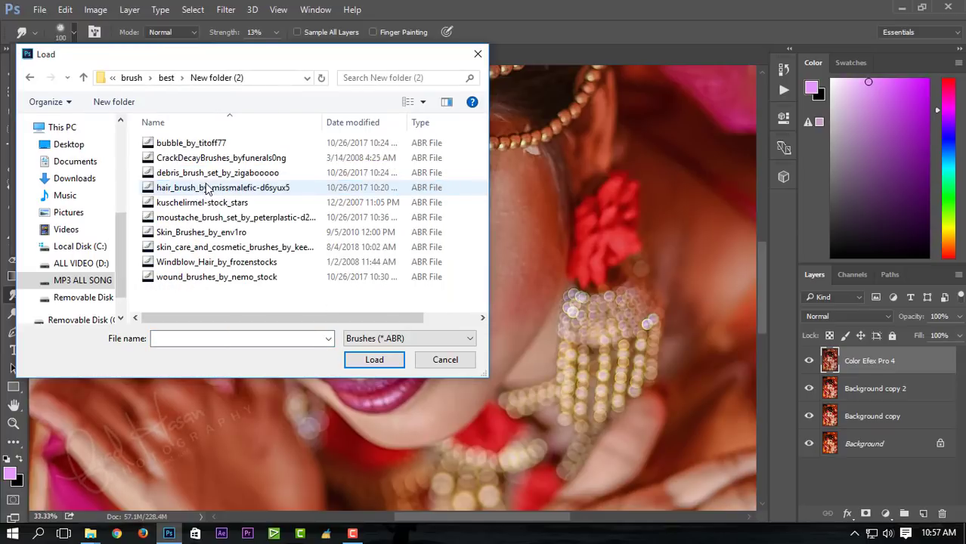
key(BackSpace)
double_click(209, 202)
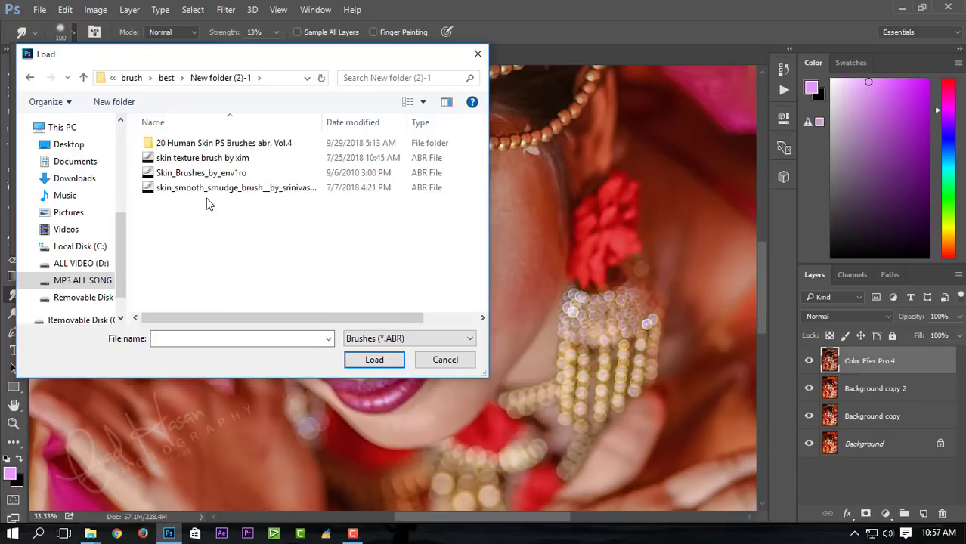
key(BackSpace)
double_click(185, 218)
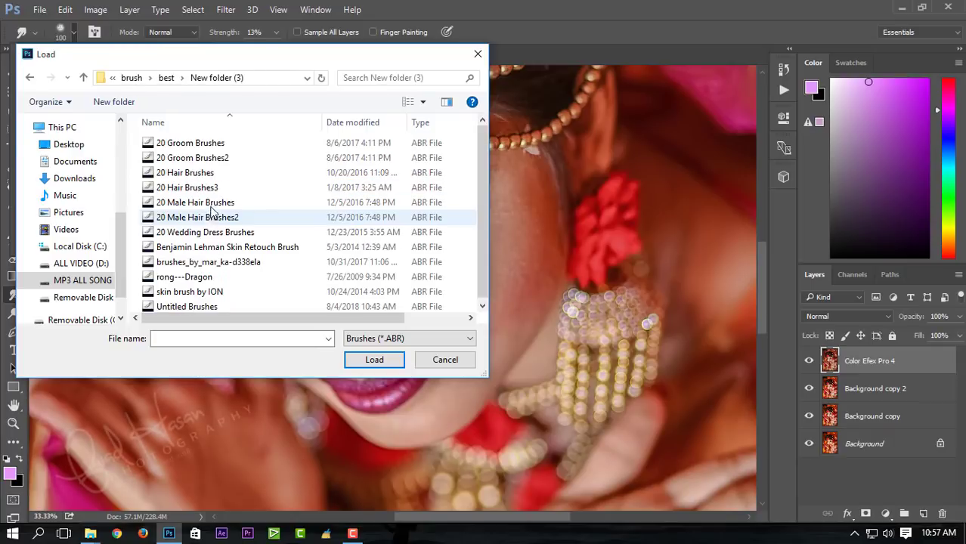
key(BackSpace)
double_click(205, 229)
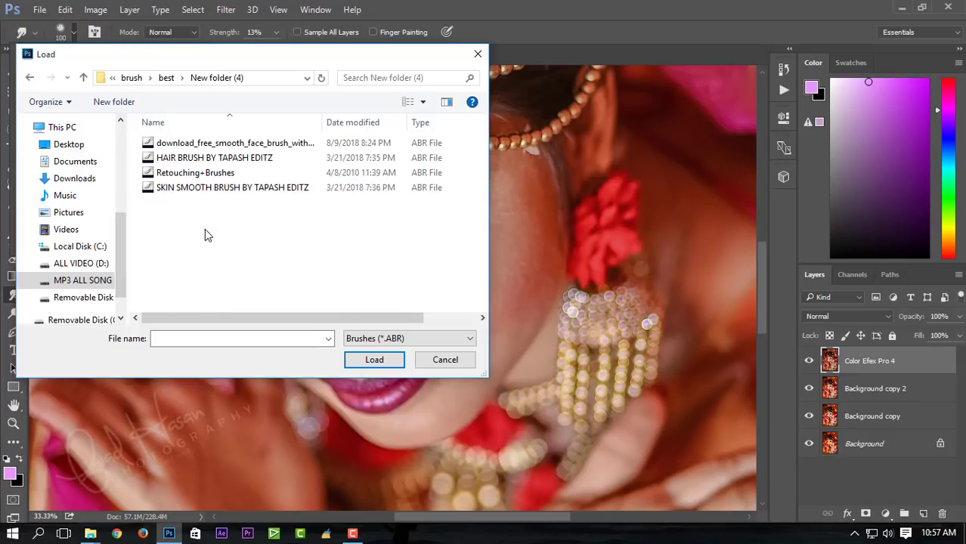
click(230, 146)
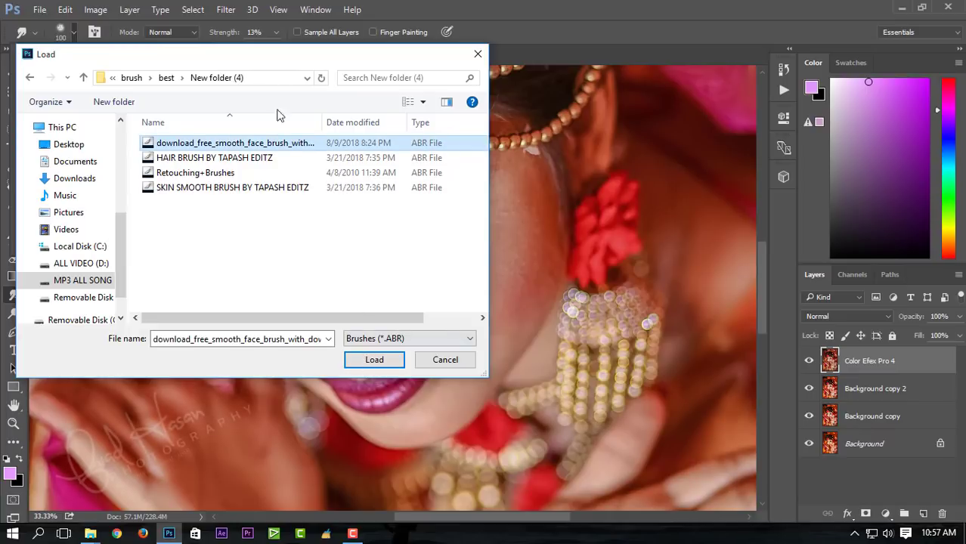
click(374, 360)
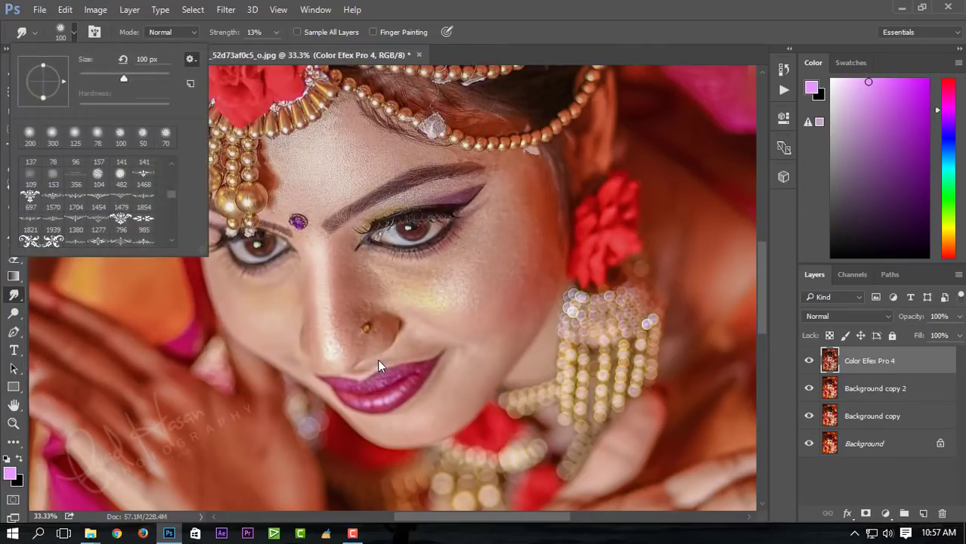
Select the newly loaded 104 px soft skin brush.
click(72, 34)
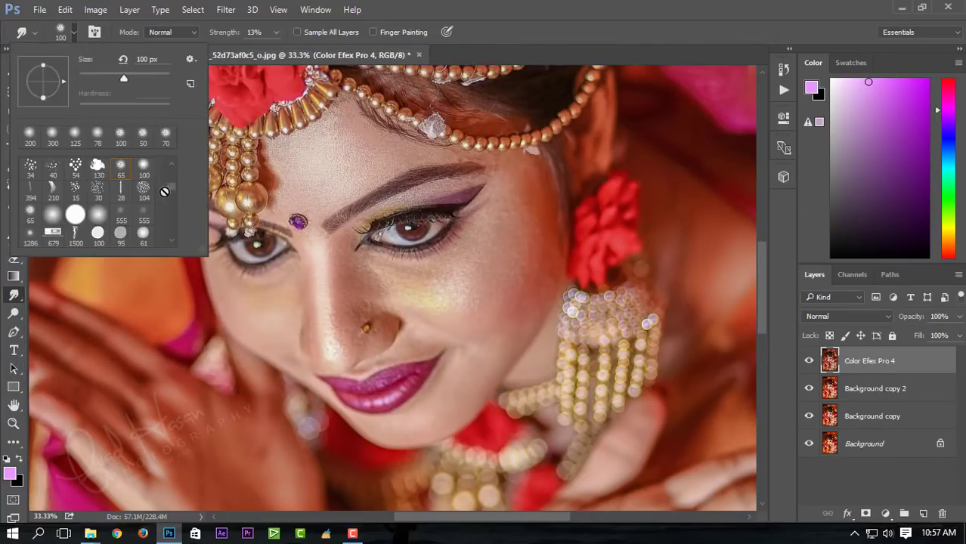
drag(173, 190, 171, 236)
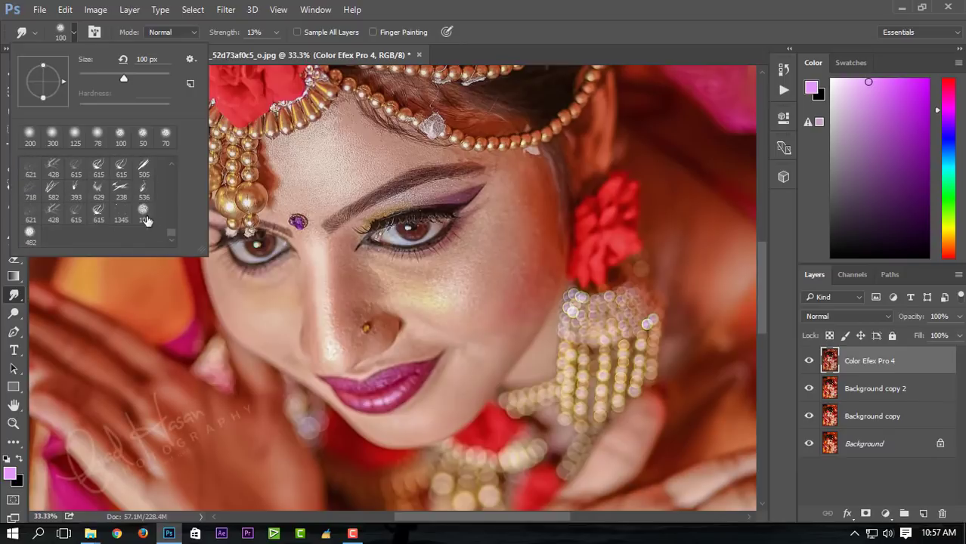
click(145, 214)
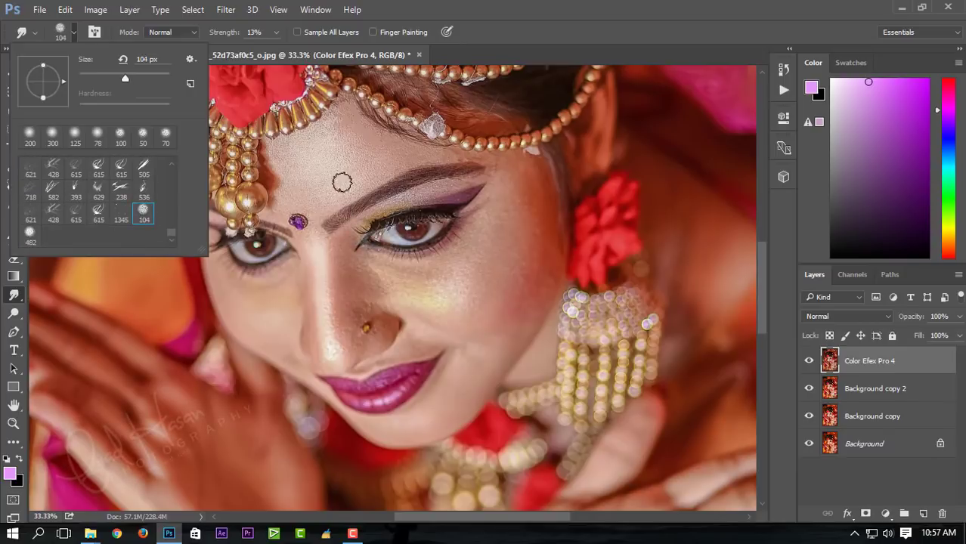
click(32, 235)
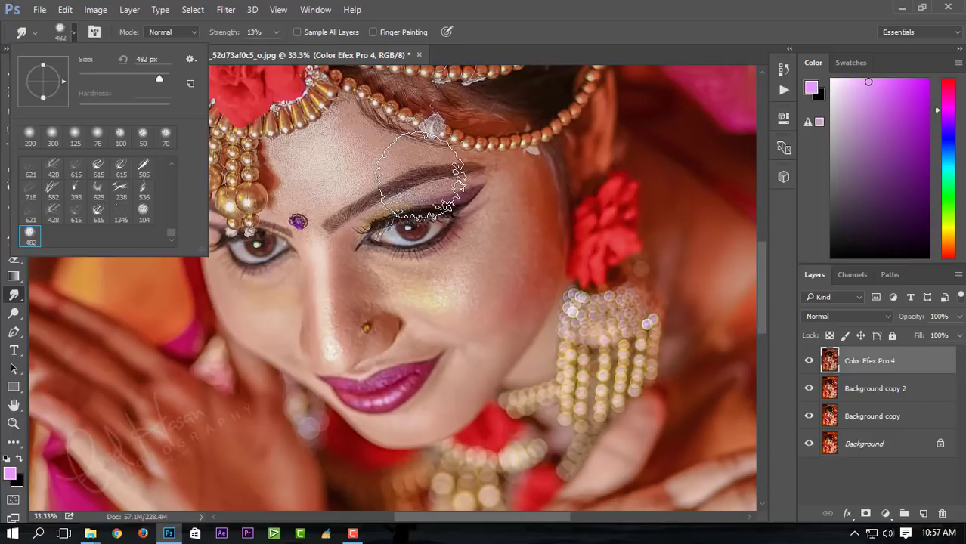
click(145, 214)
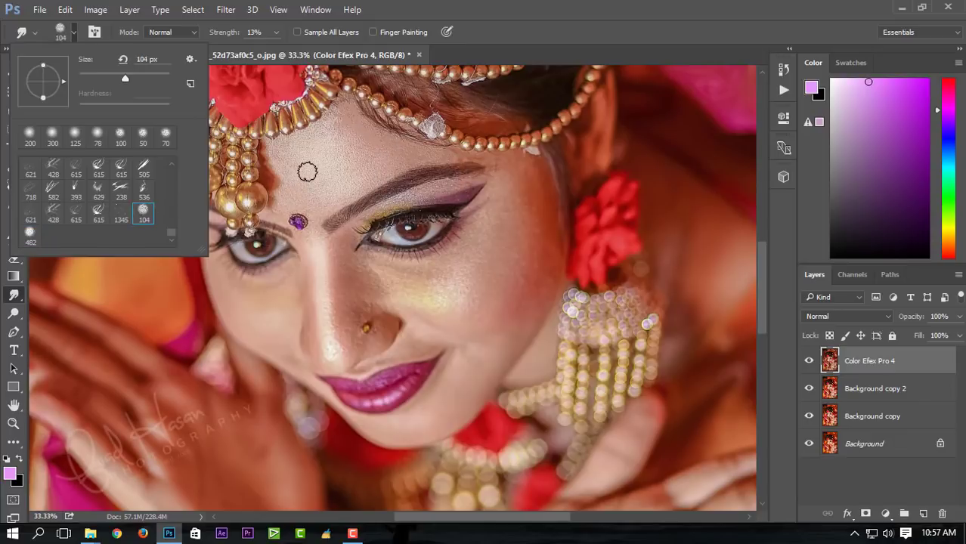
click(308, 171)
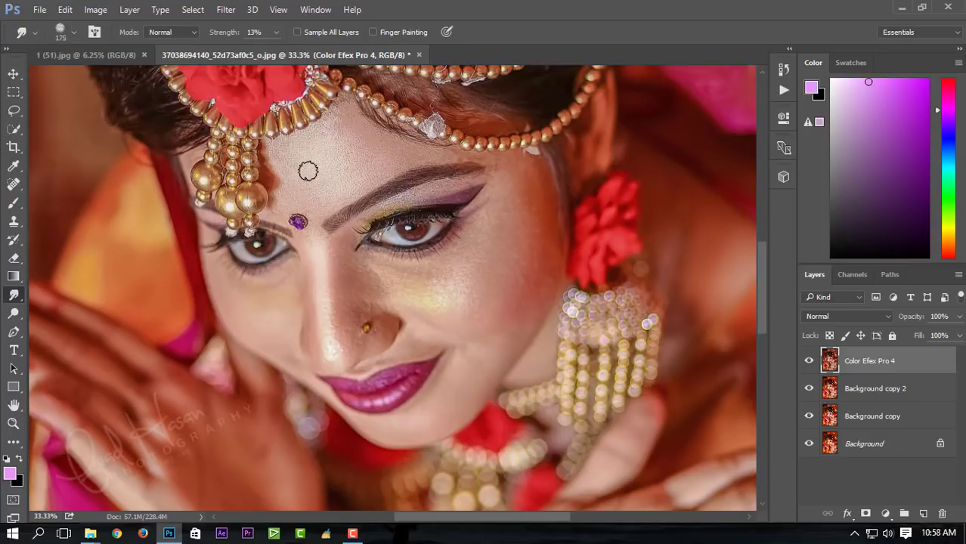
Smudge the forehead and the skin above the bindi, resizing the brush as needed.
mouse_move(308, 171)
mouse_down()
mouse_move(352, 136)
mouse_move(280, 155)
mouse_move(295, 167)
mouse_move(345, 155)
mouse_move(371, 162)
mouse_move(360, 138)
mouse_move(369, 146)
mouse_move(332, 118)
mouse_move(315, 166)
mouse_move(421, 158)
mouse_move(367, 129)
mouse_move(410, 159)
mouse_move(403, 165)
mouse_up()
key(bracketleft)
key(bracketleft)
mouse_move(324, 201)
mouse_down()
mouse_move(304, 204)
mouse_move(356, 172)
mouse_move(409, 158)
mouse_move(317, 167)
mouse_move(334, 123)
mouse_move(304, 167)
mouse_move(273, 162)
mouse_move(268, 150)
mouse_move(293, 201)
mouse_move(280, 207)
mouse_move(283, 190)
mouse_move(281, 203)
mouse_move(274, 198)
mouse_move(331, 197)
mouse_up()
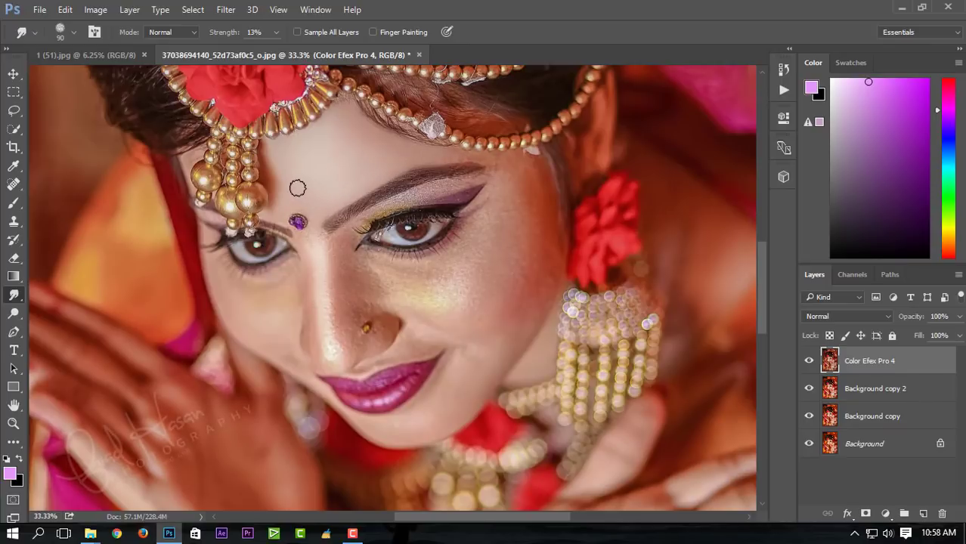
key(bracketright)
key(bracketright)
key(bracketright)
key(bracketleft)
key(bracketleft)
key(bracketleft)
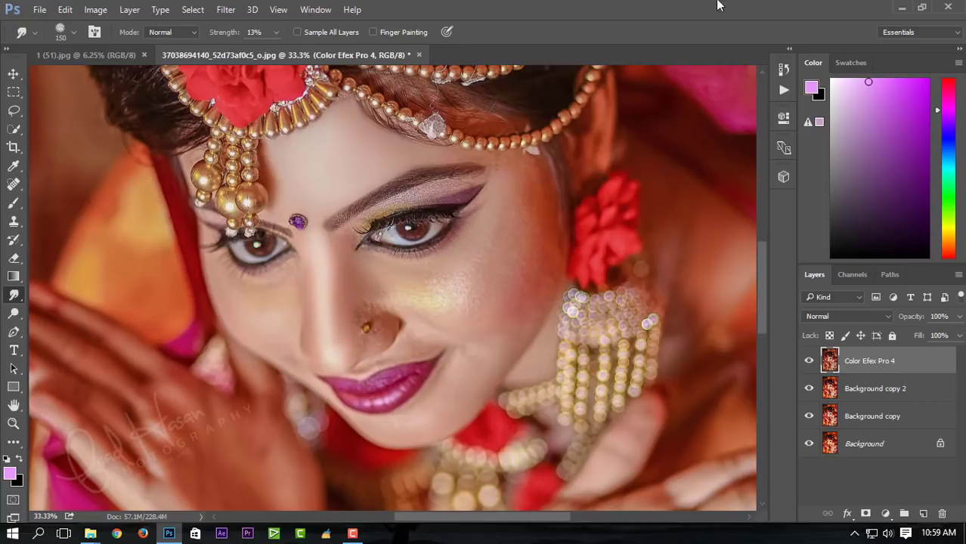
Smudge the cheeks from temple and chin, and beside the nose, with a larger brush.
key(bracketright)
key(bracketright)
key(bracketright)
key(bracketright)
key(bracketright)
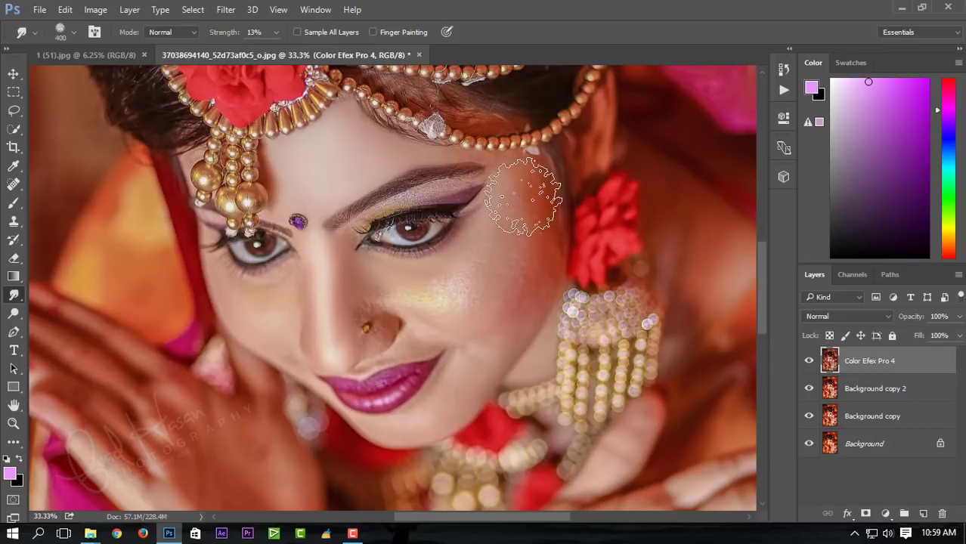
drag(523, 195, 524, 252)
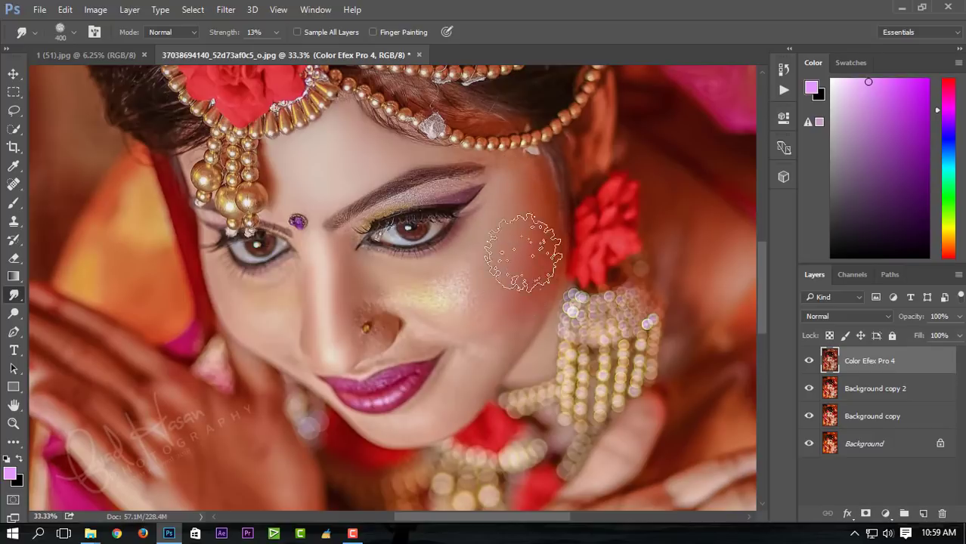
key(bracketleft)
key(bracketleft)
key(bracketleft)
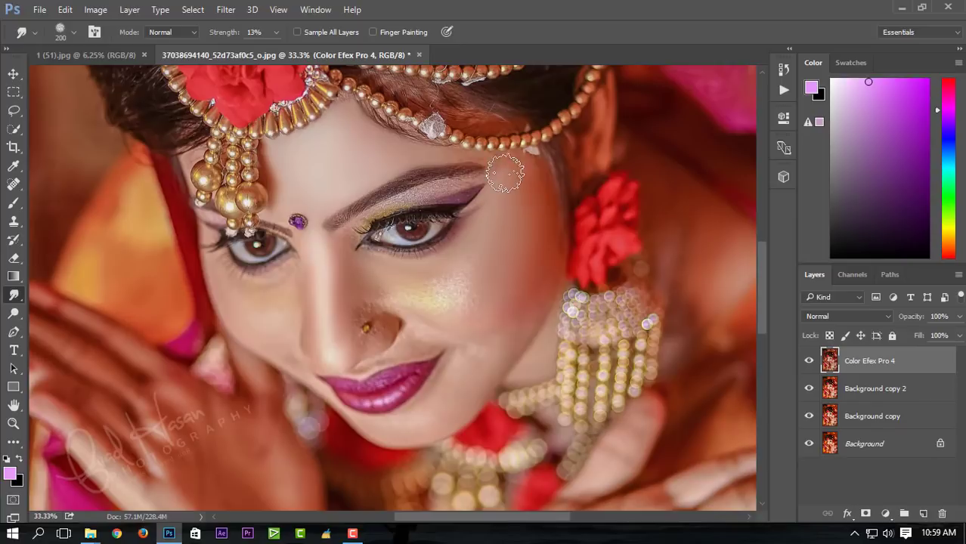
mouse_move(505, 174)
mouse_down()
mouse_move(481, 272)
mouse_move(531, 162)
mouse_move(517, 300)
mouse_move(522, 268)
mouse_move(500, 358)
mouse_move(545, 240)
mouse_move(458, 366)
mouse_up()
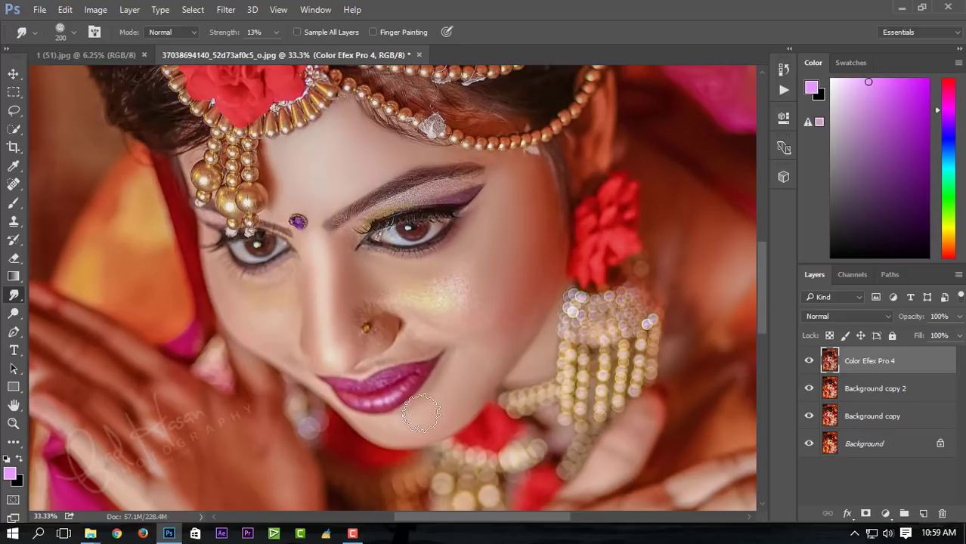
mouse_move(378, 441)
mouse_down()
mouse_move(427, 378)
mouse_move(488, 368)
mouse_move(542, 283)
mouse_move(546, 295)
mouse_move(508, 356)
mouse_move(520, 279)
mouse_move(475, 301)
mouse_move(457, 291)
mouse_move(400, 299)
mouse_move(382, 285)
mouse_move(392, 288)
mouse_up()
mouse_move(442, 310)
mouse_down()
mouse_move(425, 295)
mouse_move(486, 271)
mouse_move(477, 313)
mouse_move(511, 228)
mouse_move(501, 355)
mouse_move(433, 300)
mouse_up()
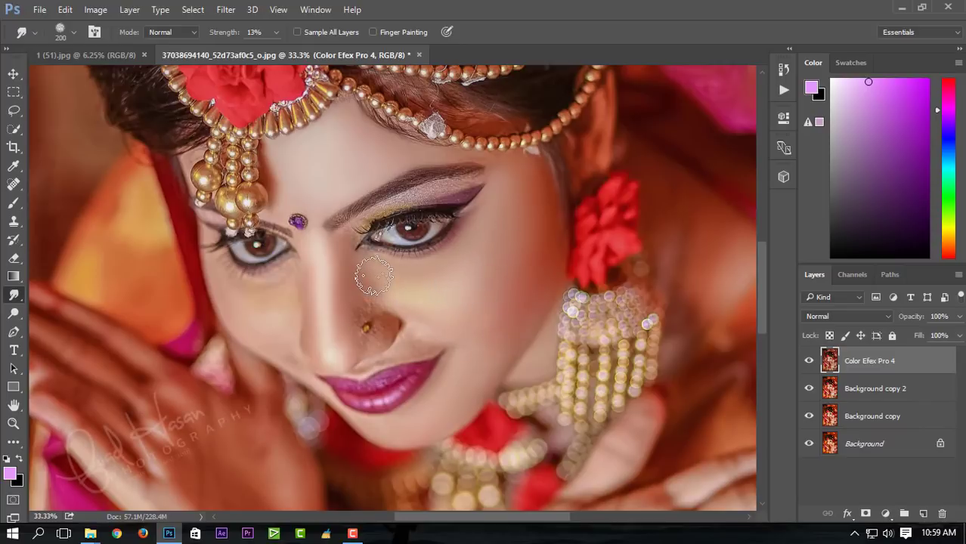
key(bracketleft)
key(bracketleft)
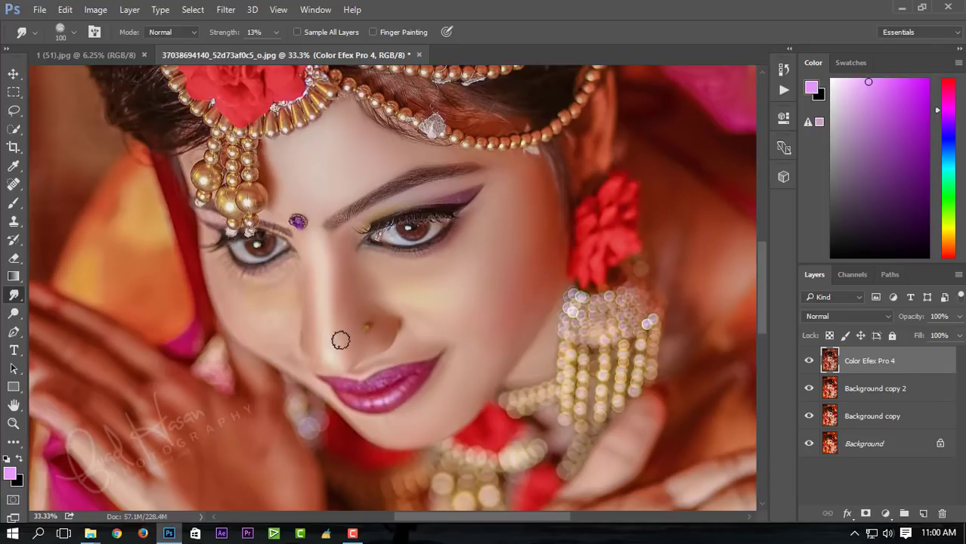
key(bracketright)
key(bracketright)
key(bracketright)
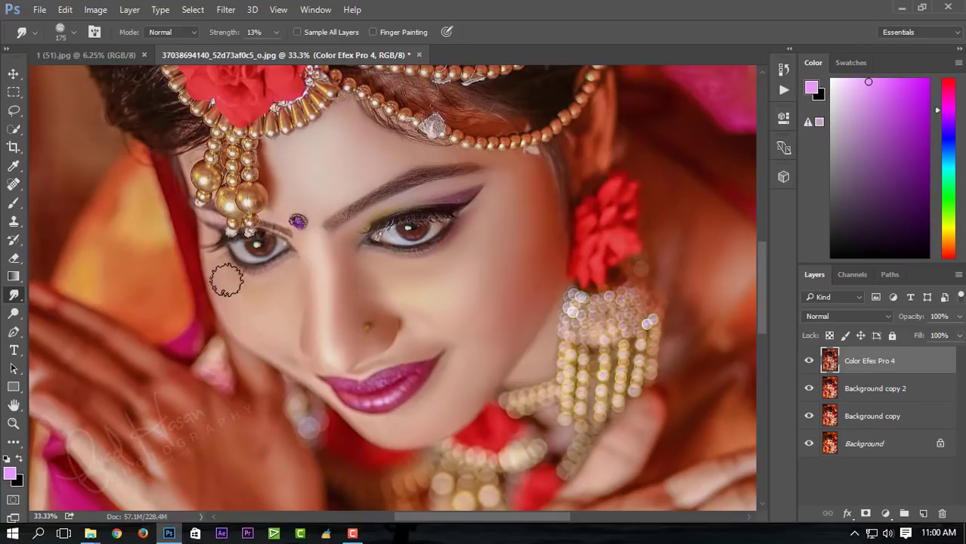
key(bracketleft)
key(bracketleft)
key(bracketleft)
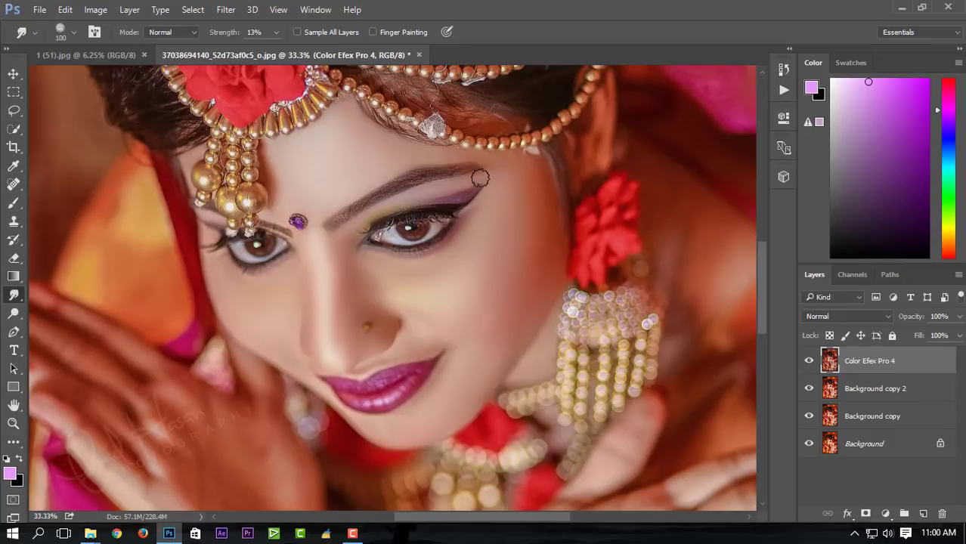
alt+click(483, 307)
alt+click(484, 310)
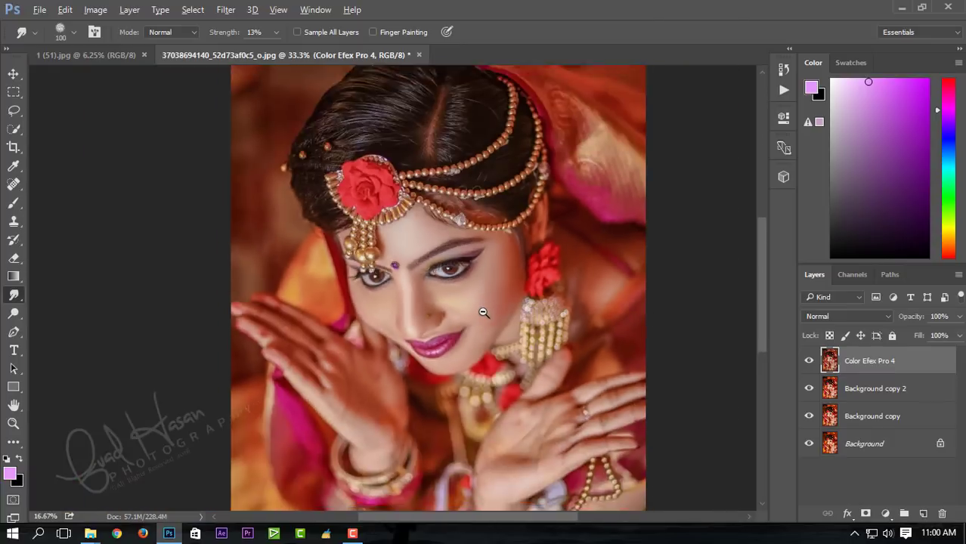
ctrl+click(459, 289)
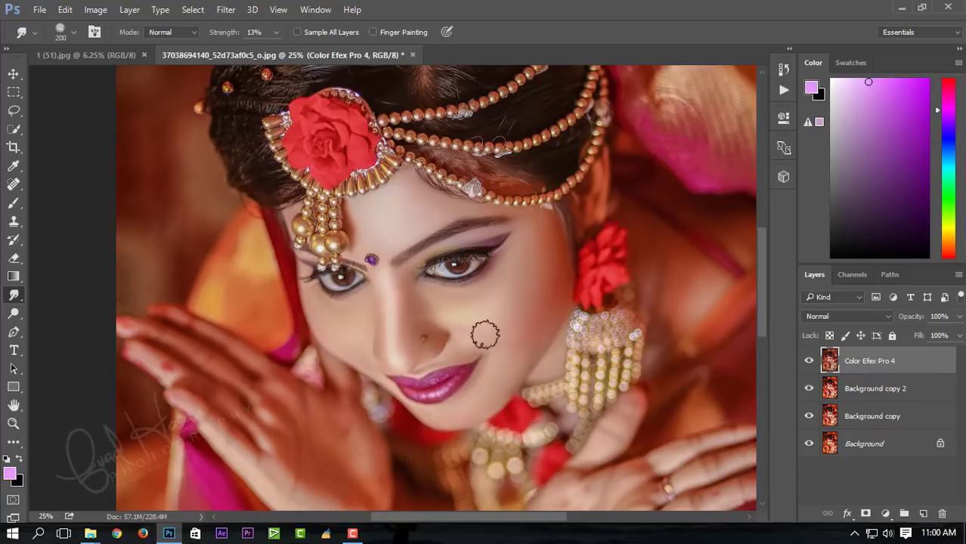
key(bracketright)
key(bracketright)
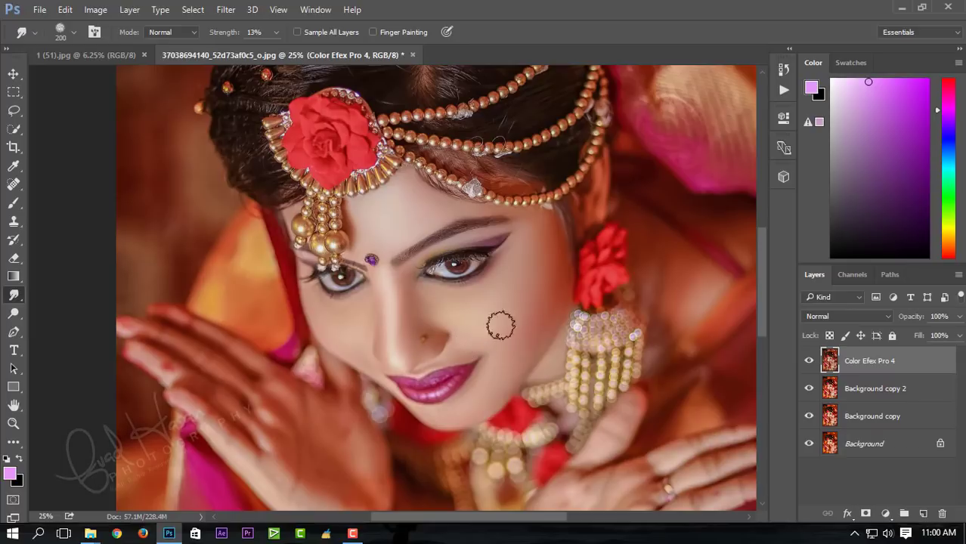
ctrl+alt+click(539, 290)
ctrl+alt+click(556, 334)
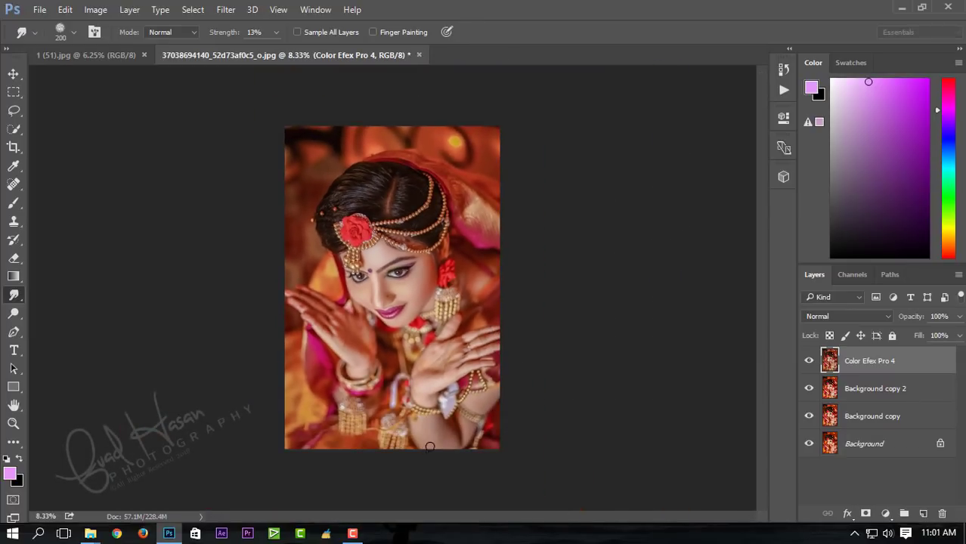
key(bracketright)
key(bracketright)
key(bracketright)
scroll(428, 203, up, 1)
scroll(351, 355, up, 1)
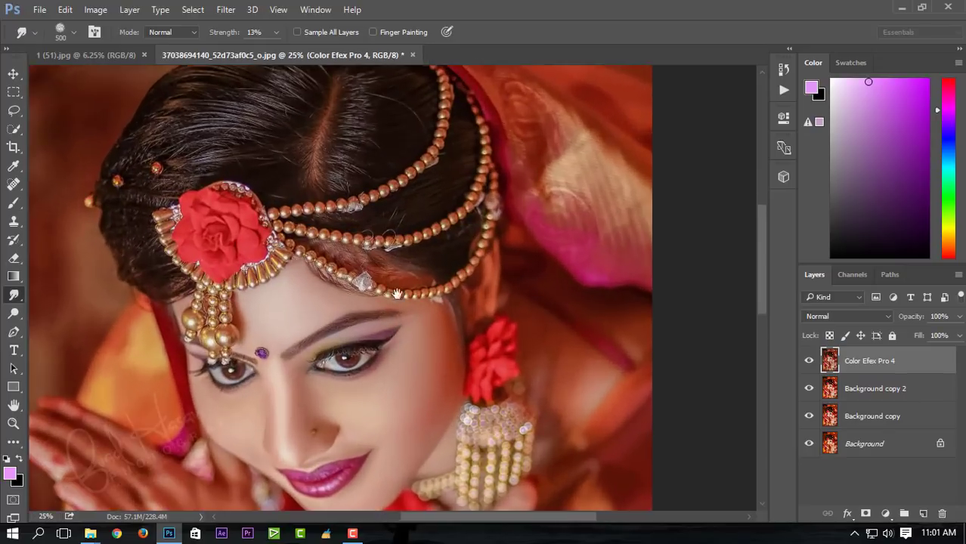
drag(320, 362, 320, 349)
key(bracketleft)
key(bracketleft)
key(bracketleft)
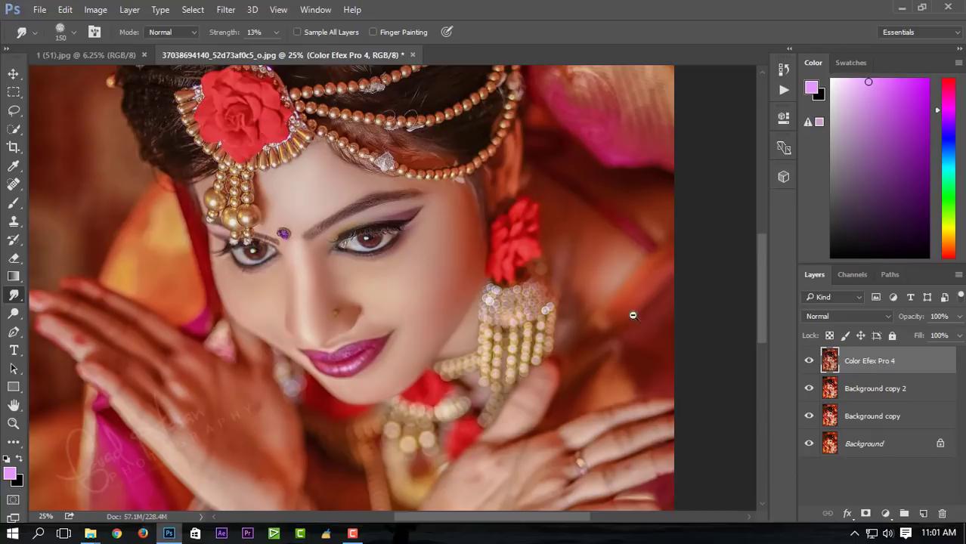
scroll(662, 310, down, 1)
scroll(491, 274, down, 1)
click(809, 363)
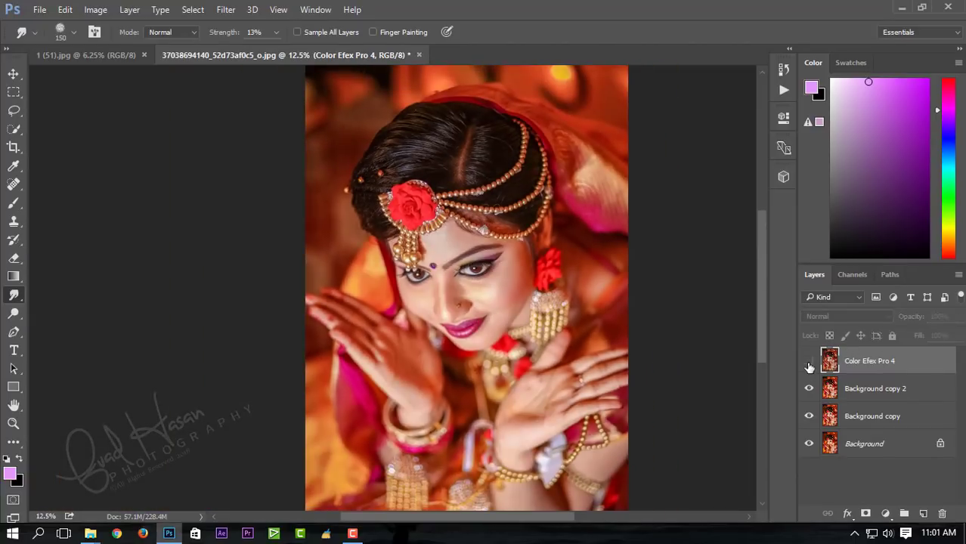
click(810, 363)
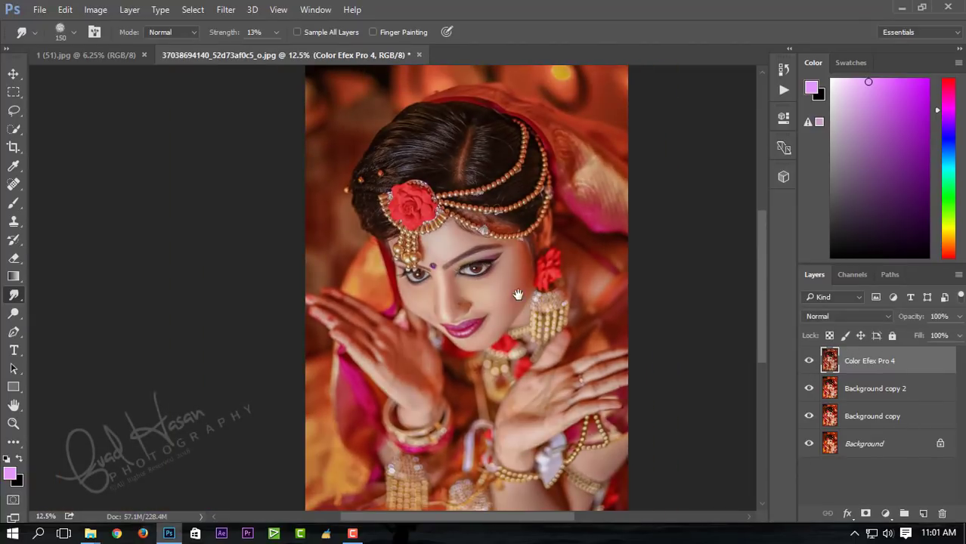
scroll(511, 288, down, 1)
scroll(506, 281, down, 2)
scroll(470, 189, up, 2)
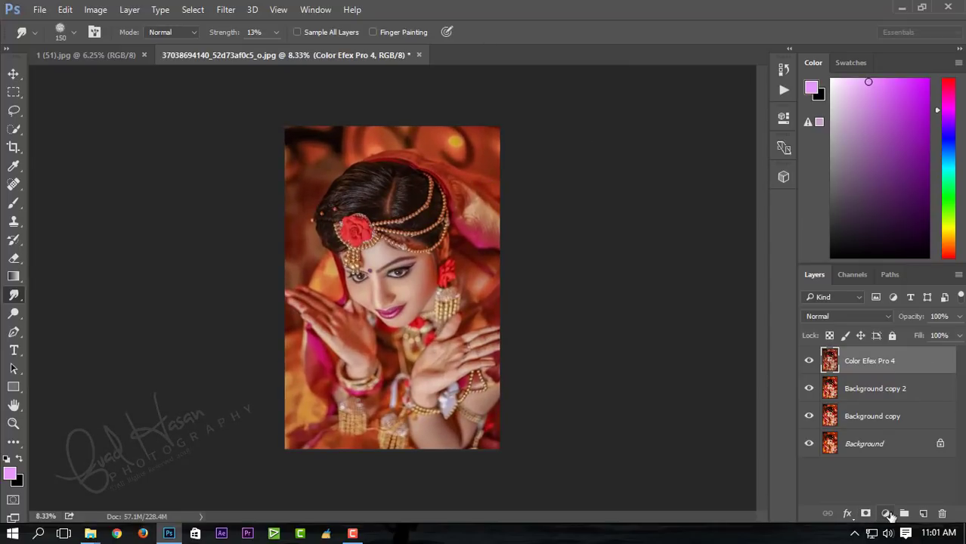
Add a Color Balance layer with midtones shifted toward cyan (−1, −7, −5).
click(886, 514)
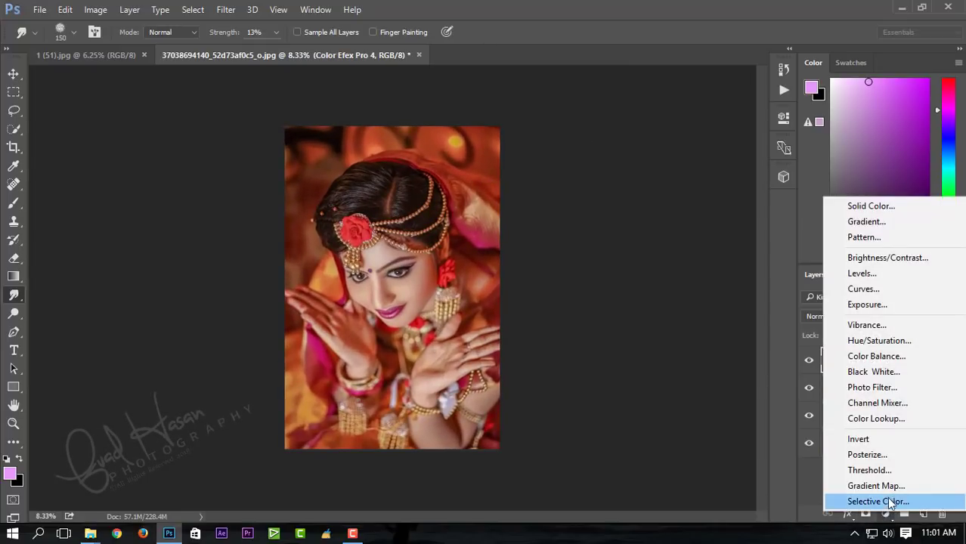
click(877, 356)
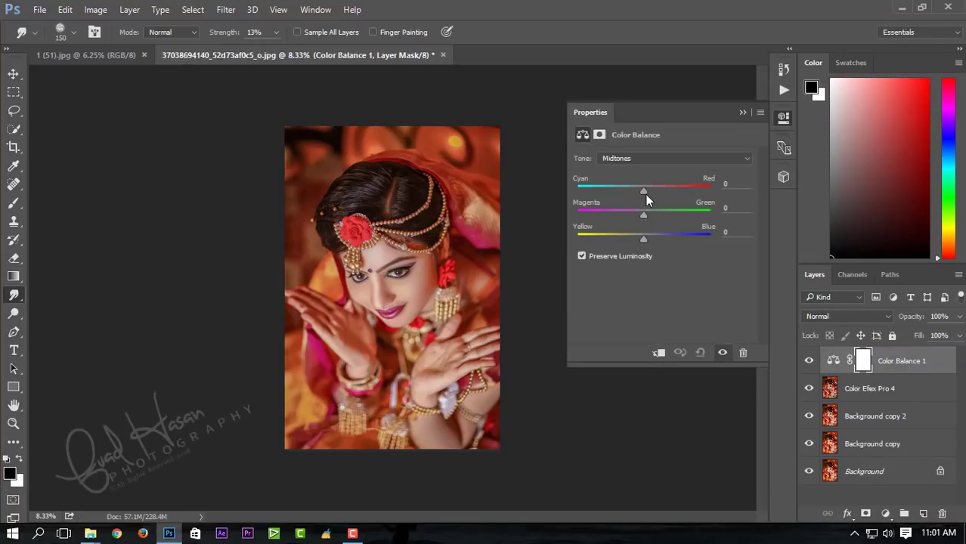
mouse_move(642, 190)
mouse_down()
mouse_move(615, 191)
mouse_move(643, 194)
mouse_move(624, 215)
mouse_move(637, 215)
mouse_move(640, 240)
mouse_up()
click(741, 113)
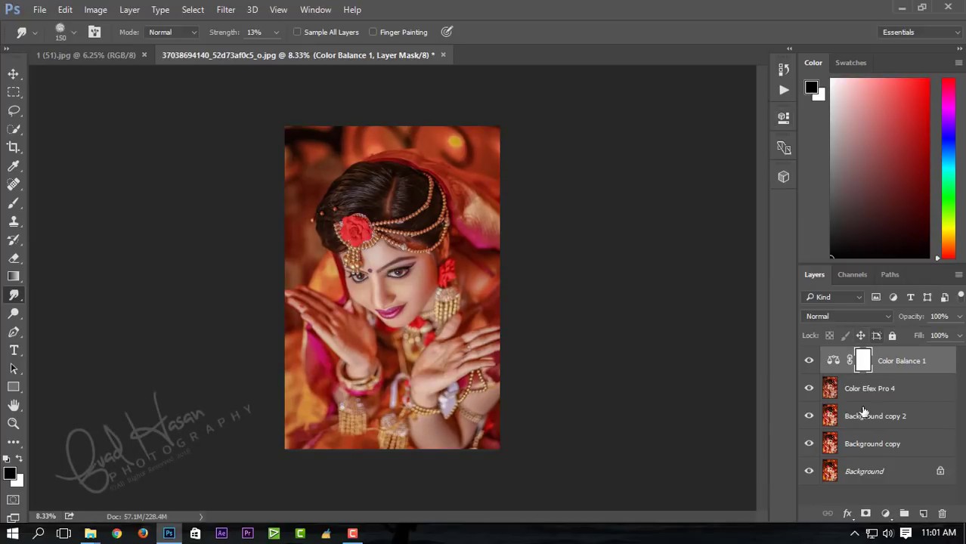
Add a Selective Color layer targeting Yellows and adjust its cyan and magenta.
click(883, 513)
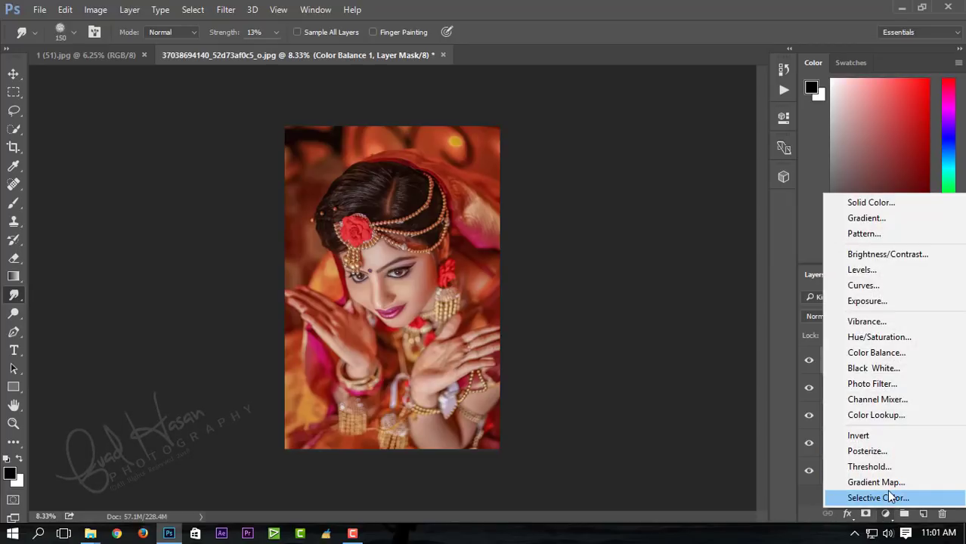
click(877, 497)
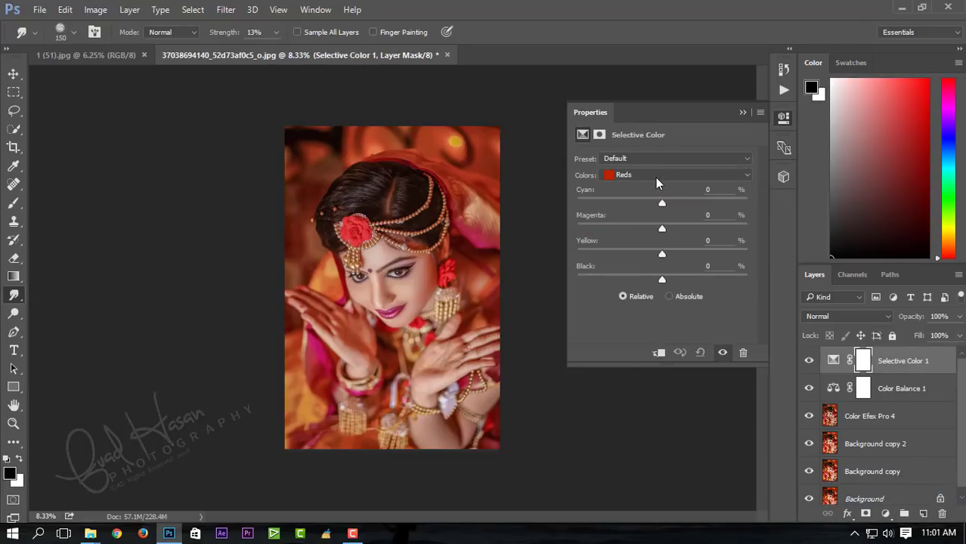
click(656, 177)
click(652, 200)
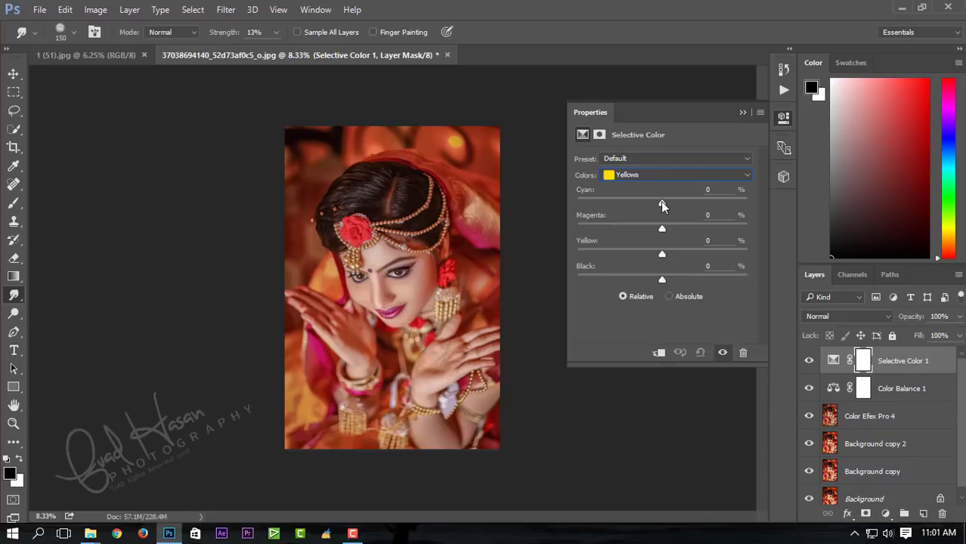
mouse_move(661, 203)
mouse_down()
mouse_move(565, 211)
mouse_move(686, 210)
mouse_up()
drag(619, 211, 622, 212)
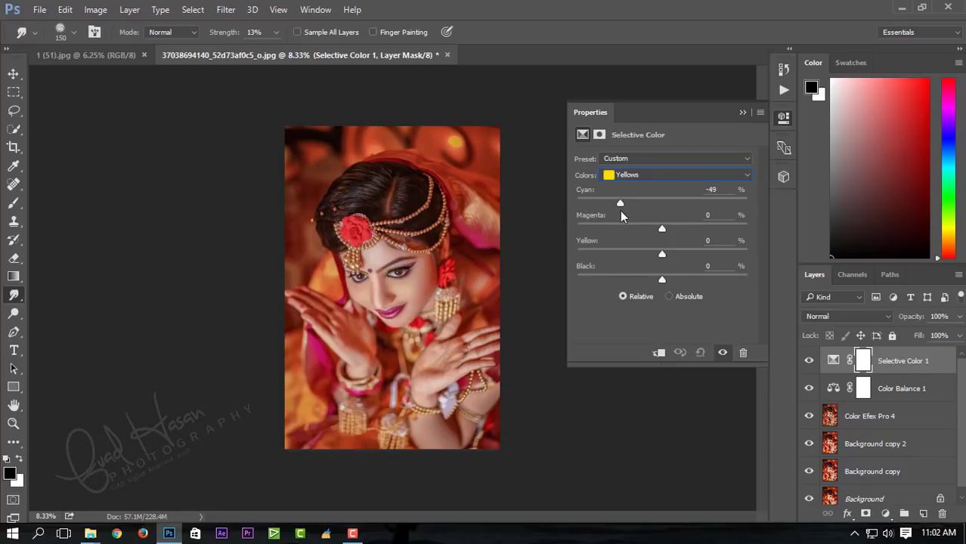
mouse_move(723, 205)
mouse_down()
mouse_move(694, 203)
mouse_move(551, 242)
mouse_move(744, 244)
mouse_move(584, 255)
mouse_move(614, 256)
mouse_move(603, 256)
mouse_up()
Fine-tune the Yellows to +43 cyan, +62 magenta, −49 yellow, +13 black.
mouse_move(662, 279)
mouse_down()
mouse_move(569, 282)
mouse_move(722, 288)
mouse_up()
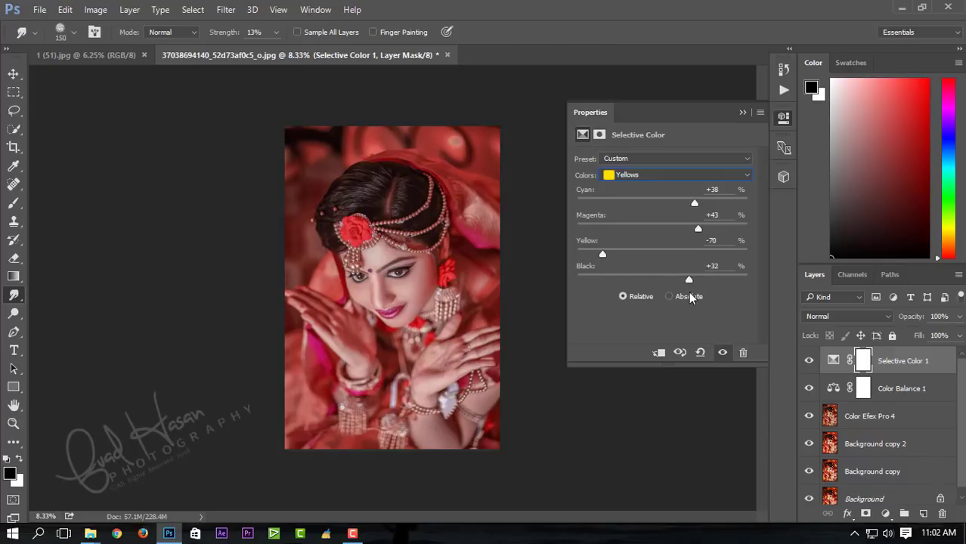
mouse_move(689, 291)
mouse_down()
mouse_move(589, 293)
mouse_move(672, 291)
mouse_up()
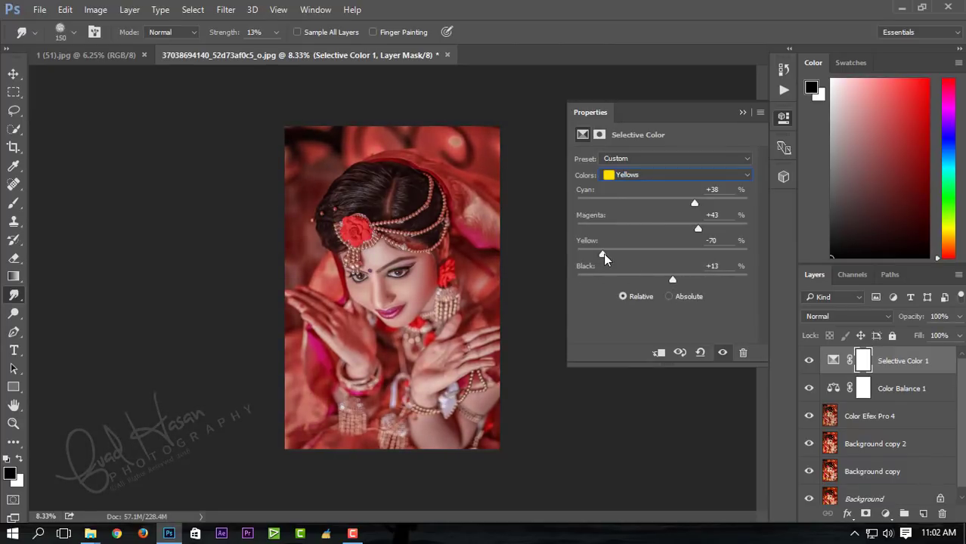
mouse_move(605, 255)
mouse_down()
mouse_move(554, 259)
mouse_move(726, 272)
mouse_move(622, 272)
mouse_up()
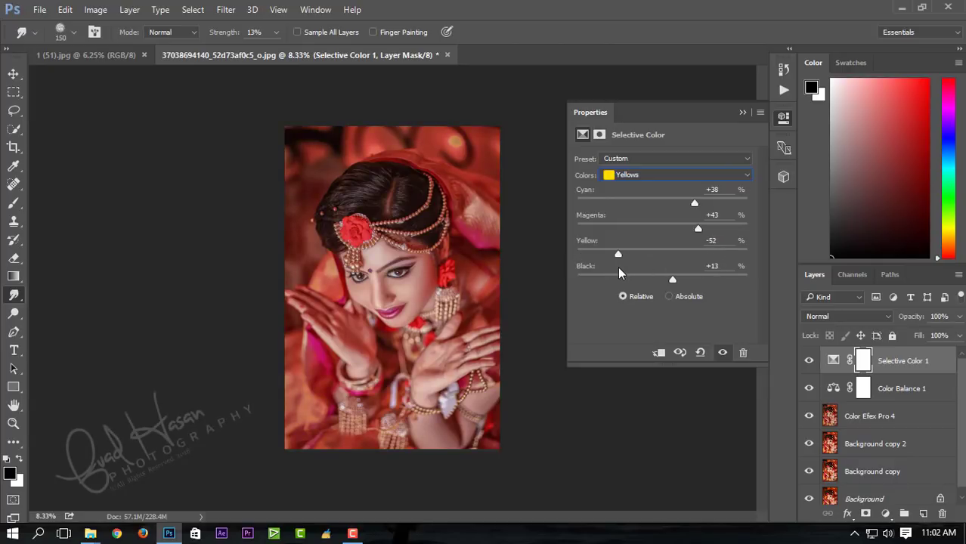
mouse_move(697, 230)
mouse_down()
mouse_move(615, 229)
mouse_move(725, 235)
mouse_move(699, 240)
mouse_move(715, 238)
mouse_up()
mouse_move(695, 203)
mouse_down()
mouse_move(639, 202)
mouse_move(748, 210)
mouse_move(653, 204)
mouse_move(709, 205)
mouse_move(699, 204)
mouse_up()
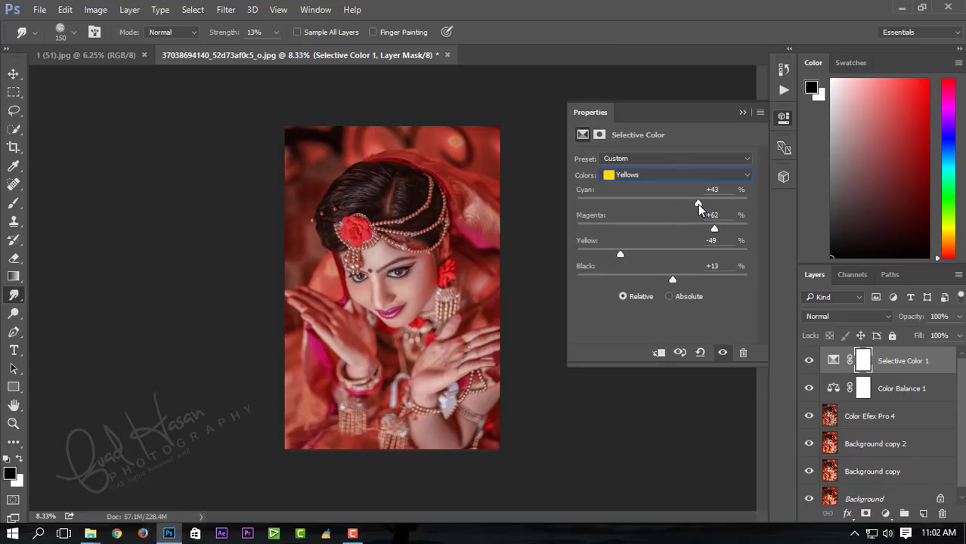
click(742, 113)
Add a second Selective Color layer and nudge cyan and black in the Magentas.
click(885, 514)
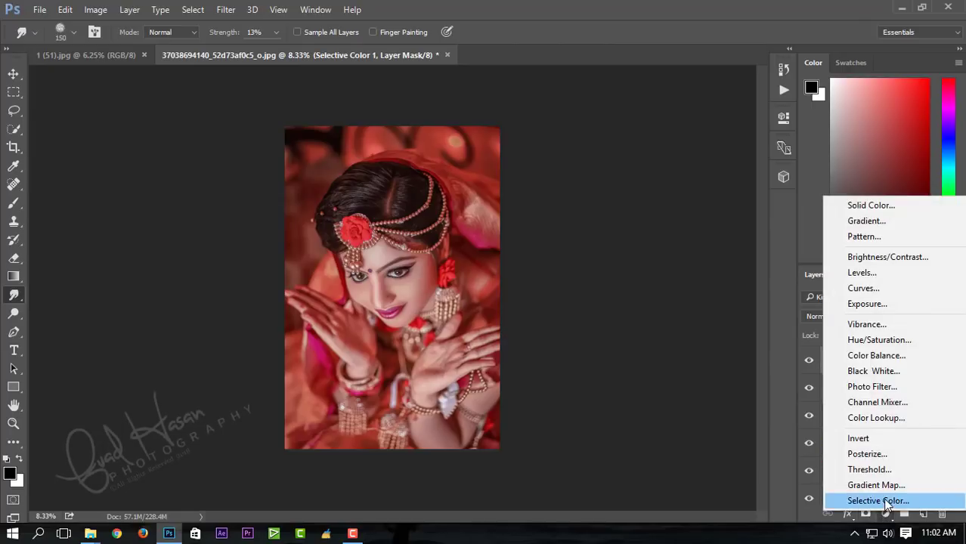
click(649, 174)
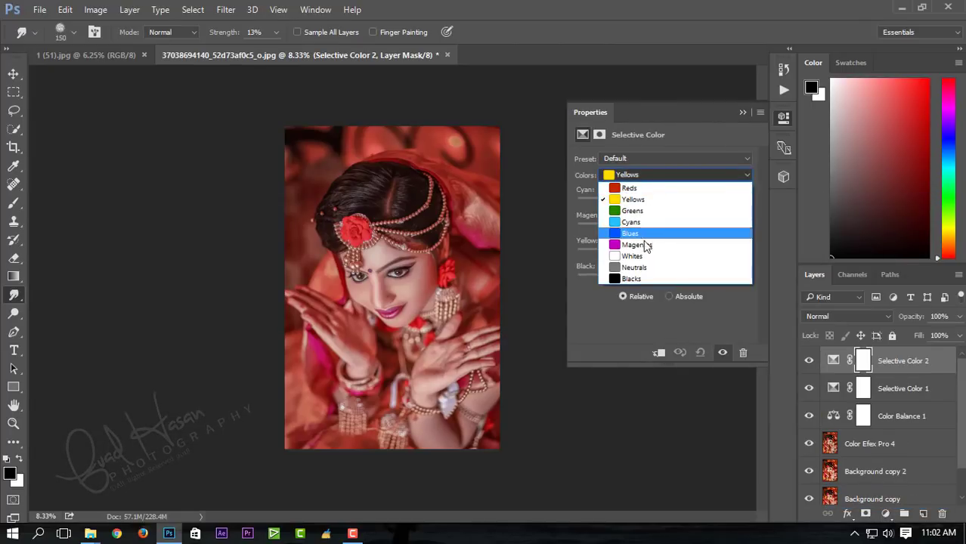
click(635, 244)
mouse_move(662, 204)
mouse_down()
mouse_move(570, 204)
mouse_move(667, 199)
mouse_move(607, 229)
mouse_move(716, 231)
mouse_move(581, 231)
mouse_move(665, 229)
mouse_move(671, 239)
mouse_move(613, 256)
mouse_move(670, 257)
mouse_move(619, 260)
mouse_move(611, 257)
mouse_move(706, 255)
mouse_up()
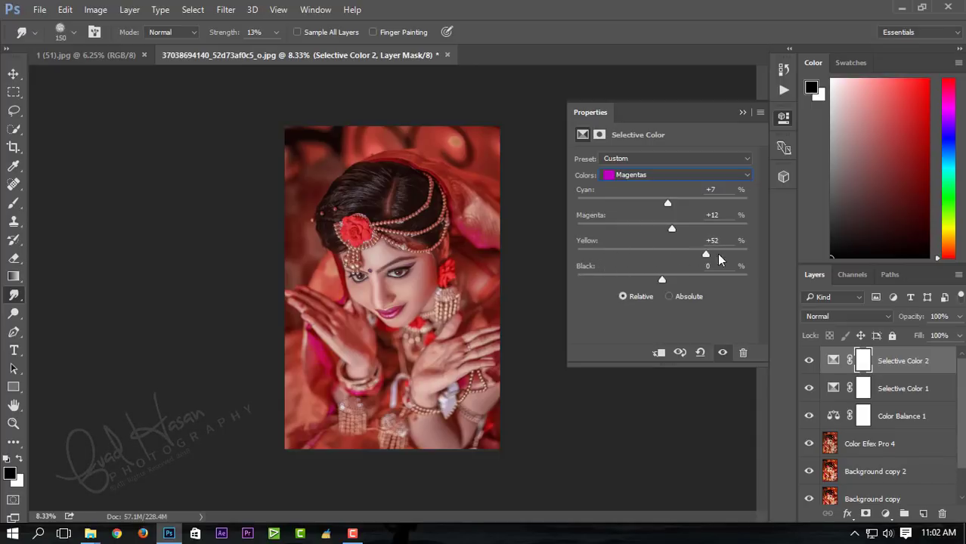
mouse_move(665, 281)
mouse_down()
mouse_move(593, 278)
mouse_move(695, 279)
mouse_move(676, 280)
mouse_up()
Set the Reds to −4 cyan, −2 magenta, −4 yellow, +17 black.
click(632, 176)
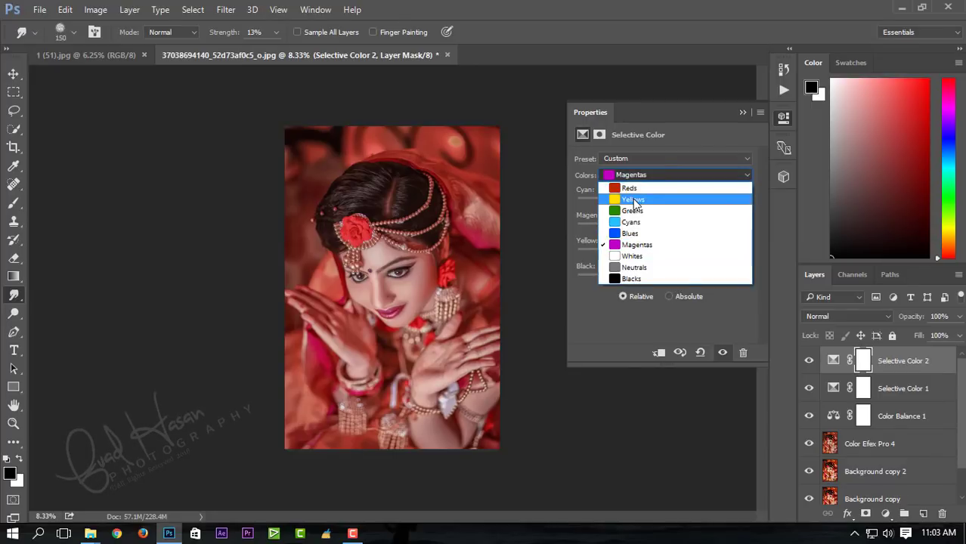
click(634, 186)
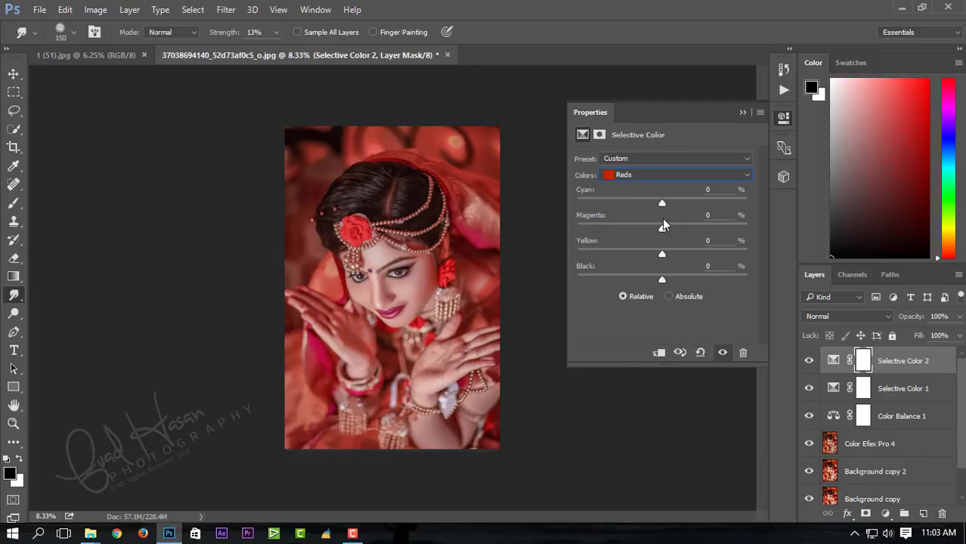
mouse_move(662, 206)
mouse_down()
mouse_move(578, 209)
mouse_move(693, 213)
mouse_move(681, 206)
mouse_move(620, 229)
mouse_move(700, 229)
mouse_move(655, 229)
mouse_move(660, 204)
mouse_up()
mouse_move(663, 254)
mouse_down()
mouse_move(616, 255)
mouse_move(692, 255)
mouse_move(613, 262)
mouse_move(661, 274)
mouse_move(620, 286)
mouse_move(715, 295)
mouse_move(673, 295)
mouse_move(681, 299)
mouse_up()
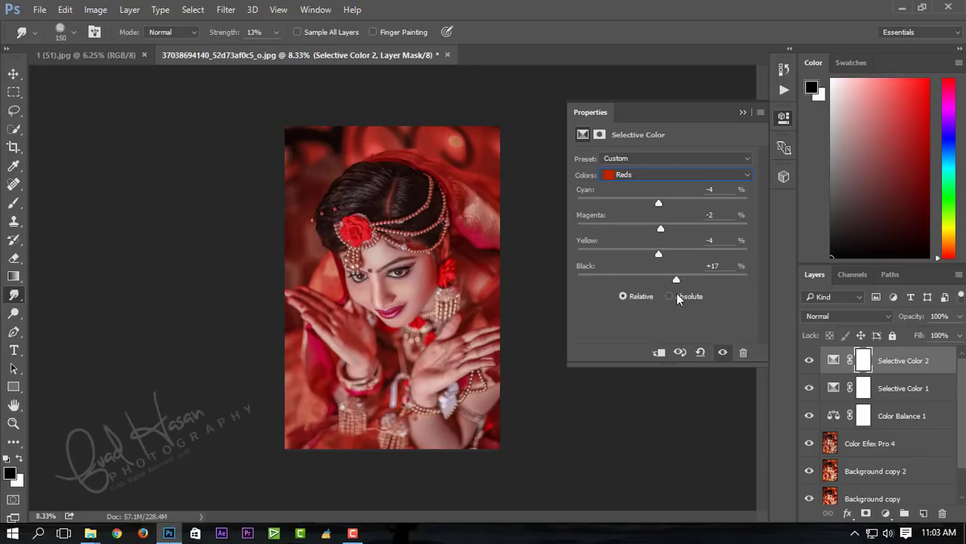
click(742, 113)
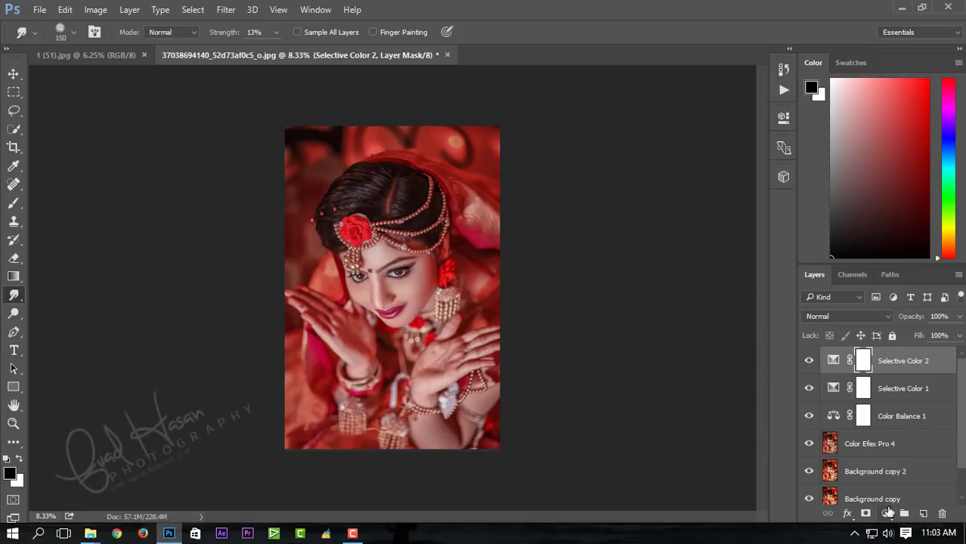
Add a Color Lookup layer using the 2Strip.look 3DLUT.
click(885, 513)
click(878, 413)
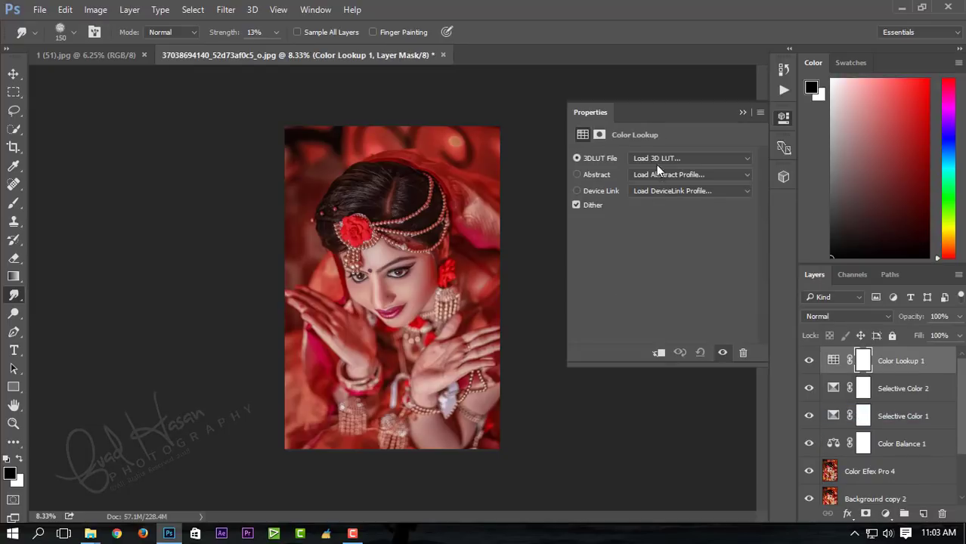
click(658, 159)
click(679, 216)
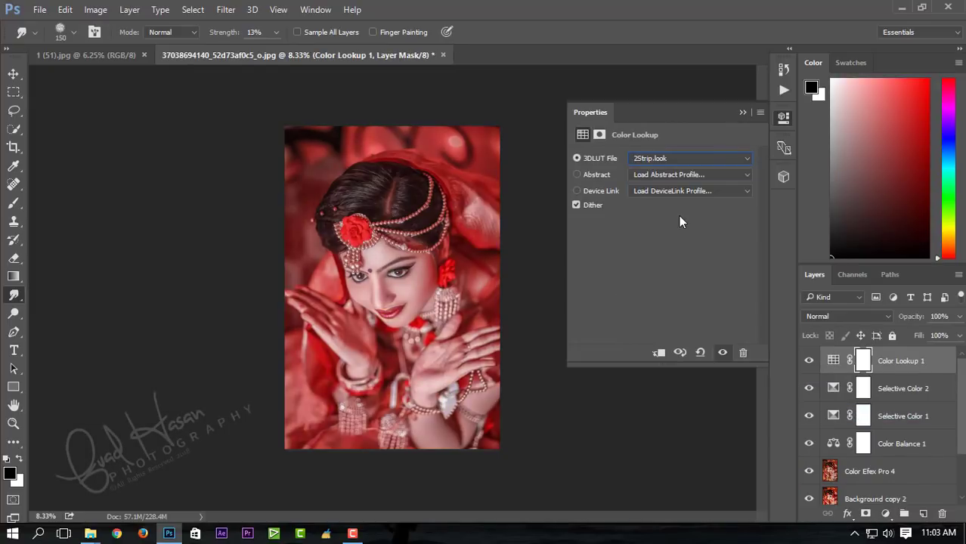
click(741, 113)
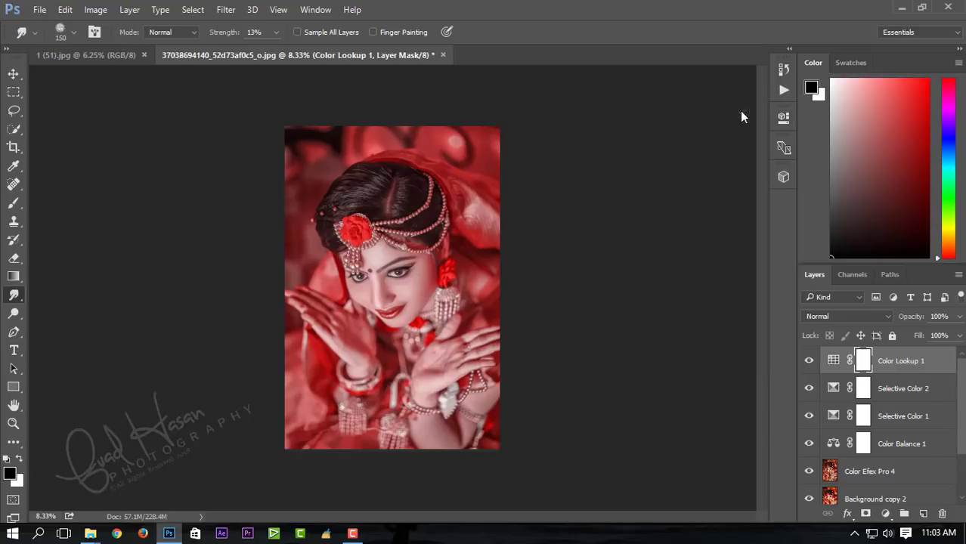
Set the Color Lookup layer's opacity to 39%.
click(958, 316)
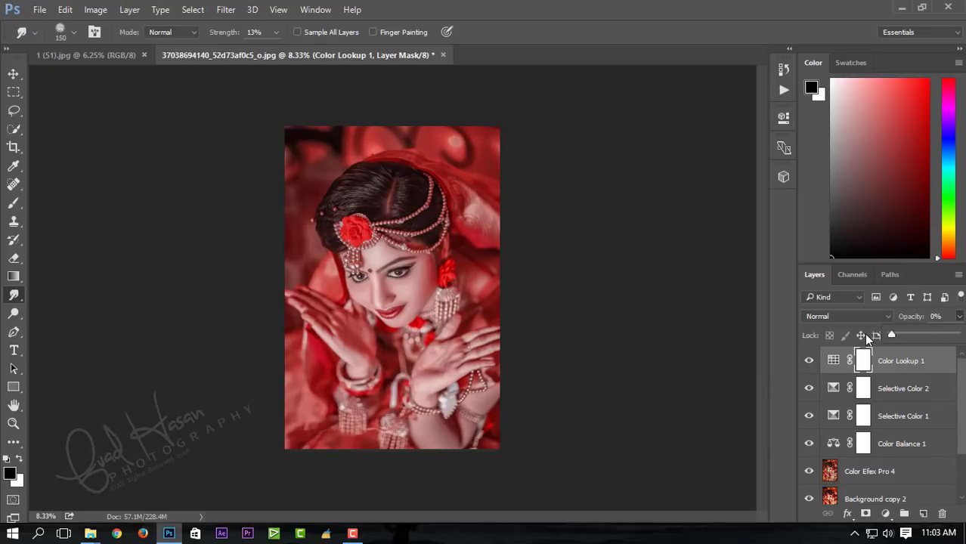
drag(891, 335, 909, 338)
mouse_move(934, 346)
mouse_down()
mouse_move(957, 344)
mouse_move(849, 348)
mouse_move(913, 347)
mouse_up()
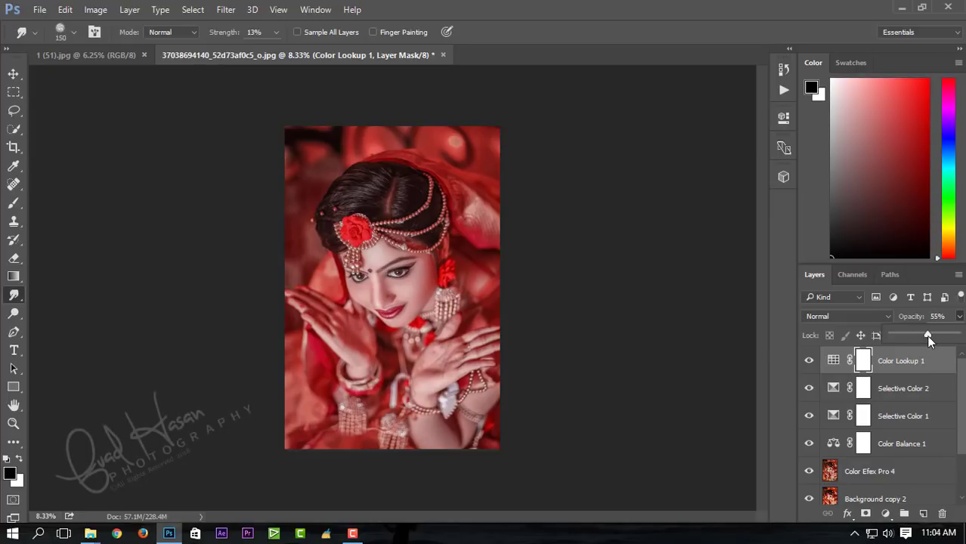
drag(928, 336, 916, 335)
click(885, 513)
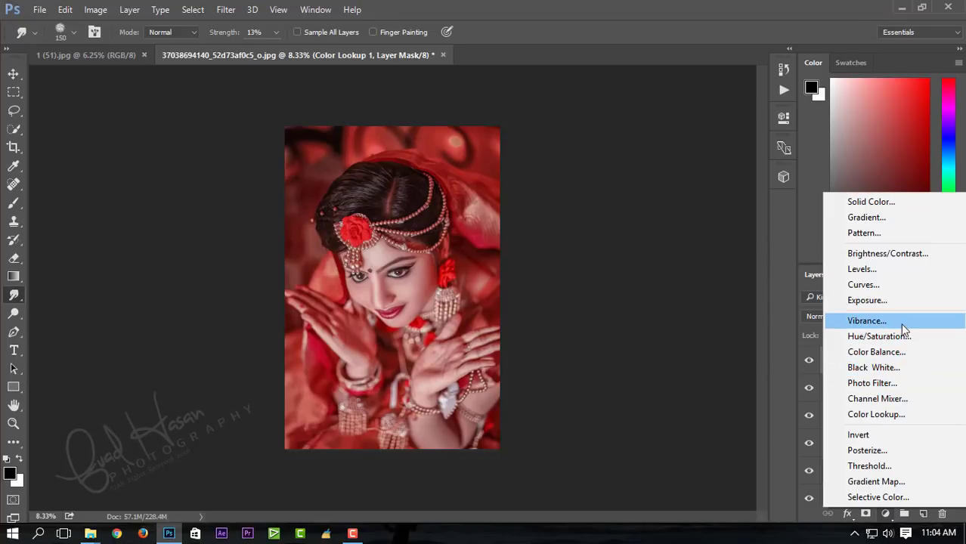
Add a Curves layer with the black point lifted, toggling its visibility to compare.
click(900, 285)
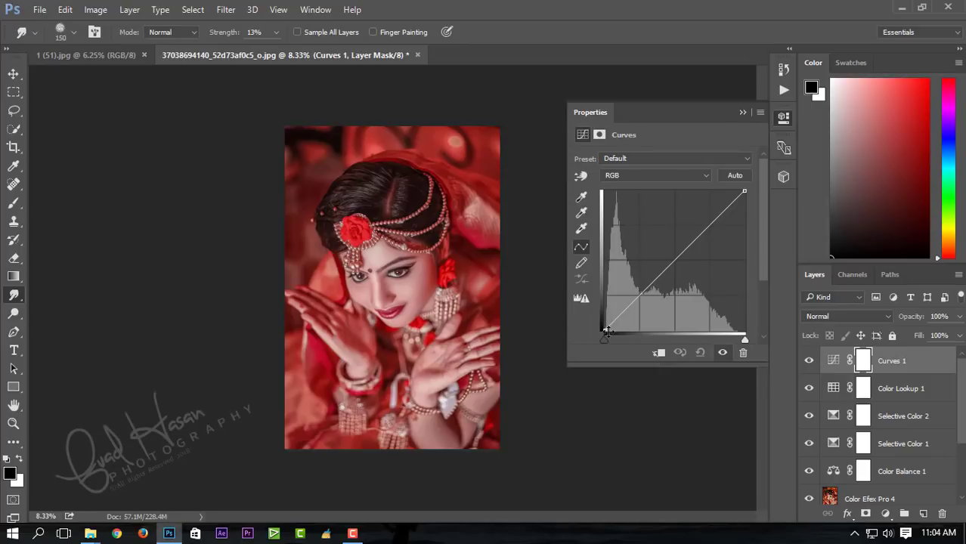
drag(604, 329, 604, 323)
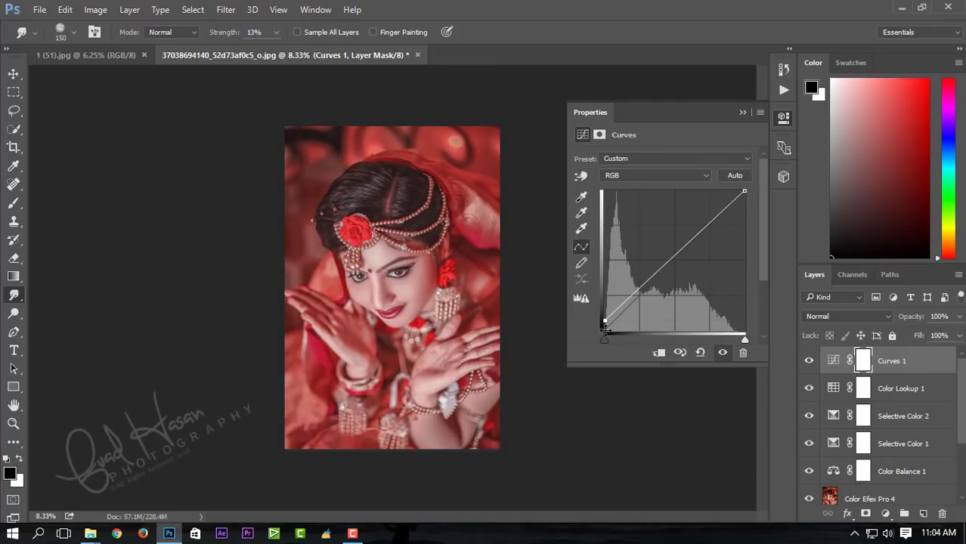
click(741, 112)
click(808, 362)
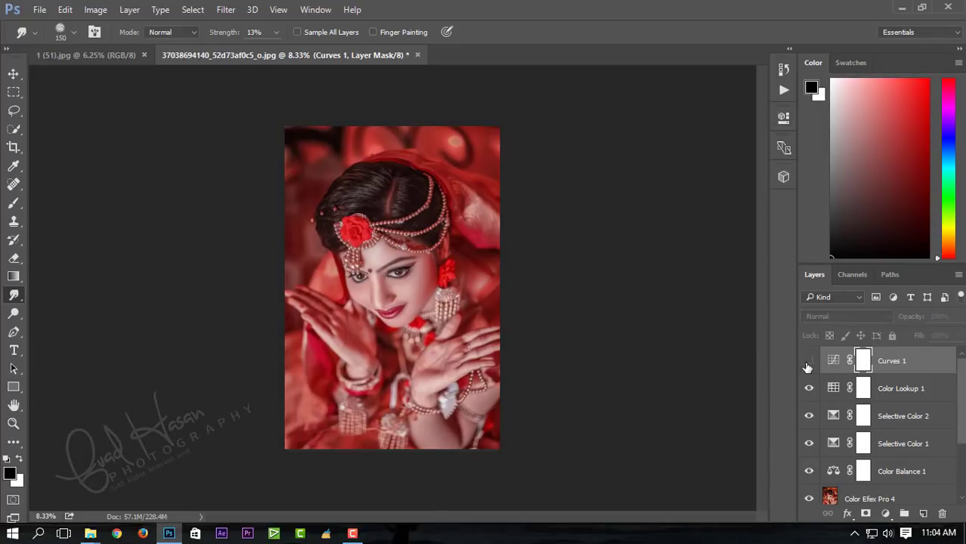
click(886, 515)
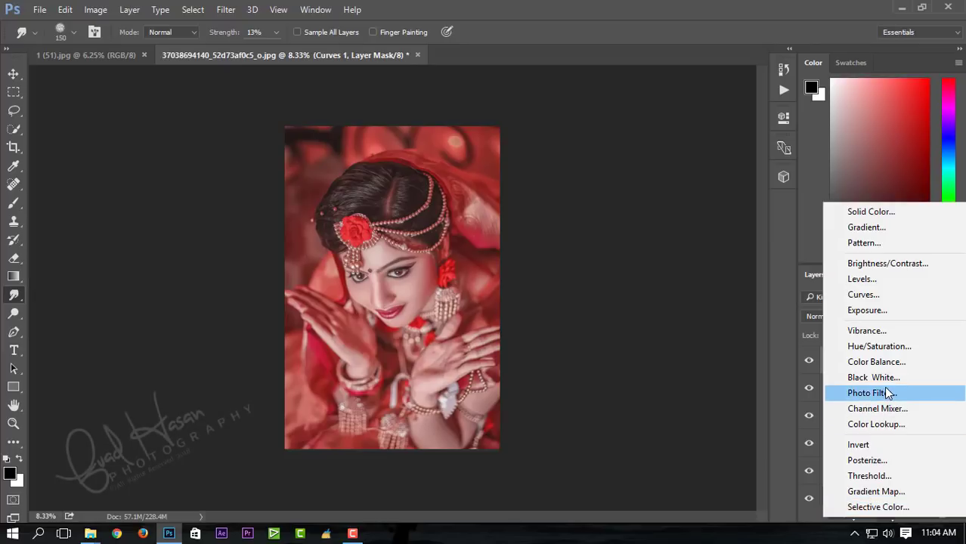
Add a second Color Lookup layer using the Fuji ETERNA 250D Kodak 2395 LUT.
click(881, 424)
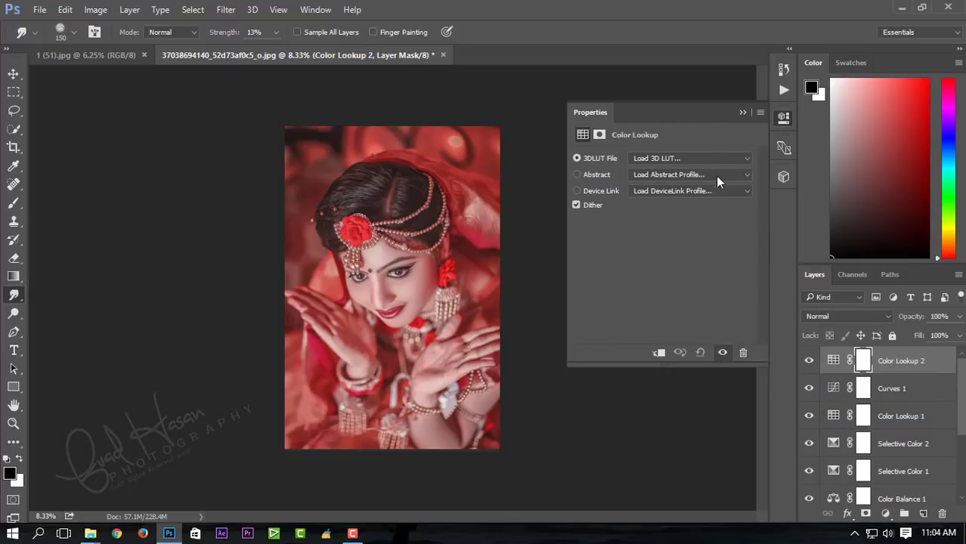
click(703, 155)
click(739, 369)
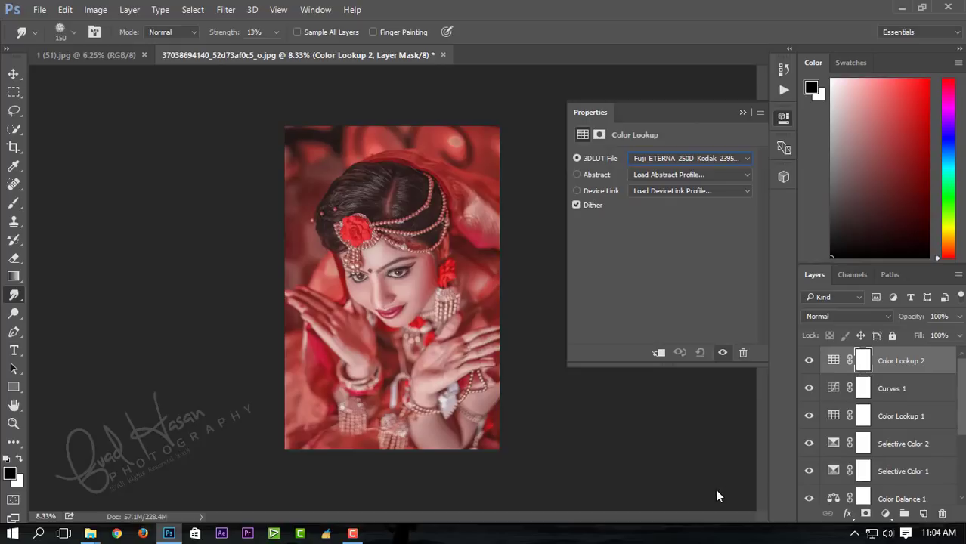
click(741, 113)
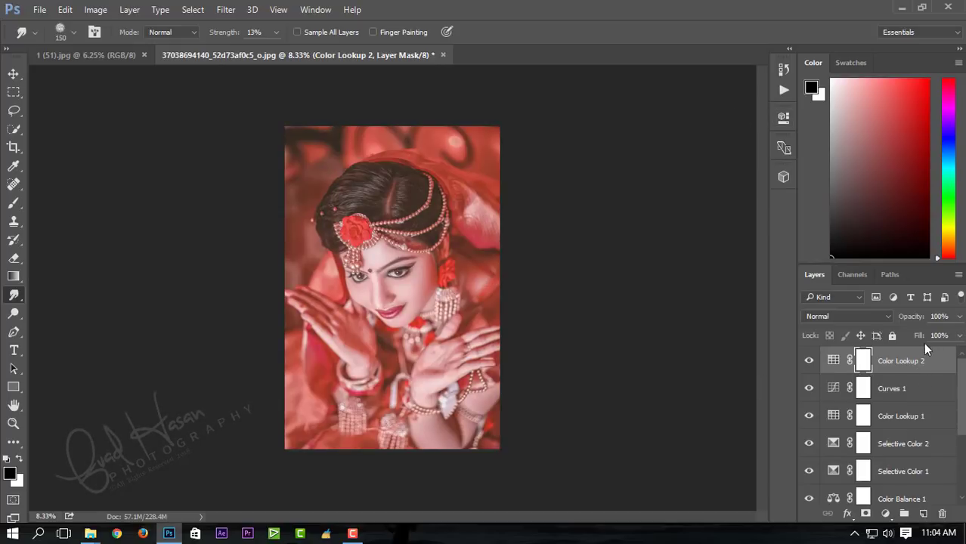
Lower the second Color Lookup layer's opacity to 37%.
click(960, 316)
drag(955, 336, 867, 337)
drag(936, 340, 936, 341)
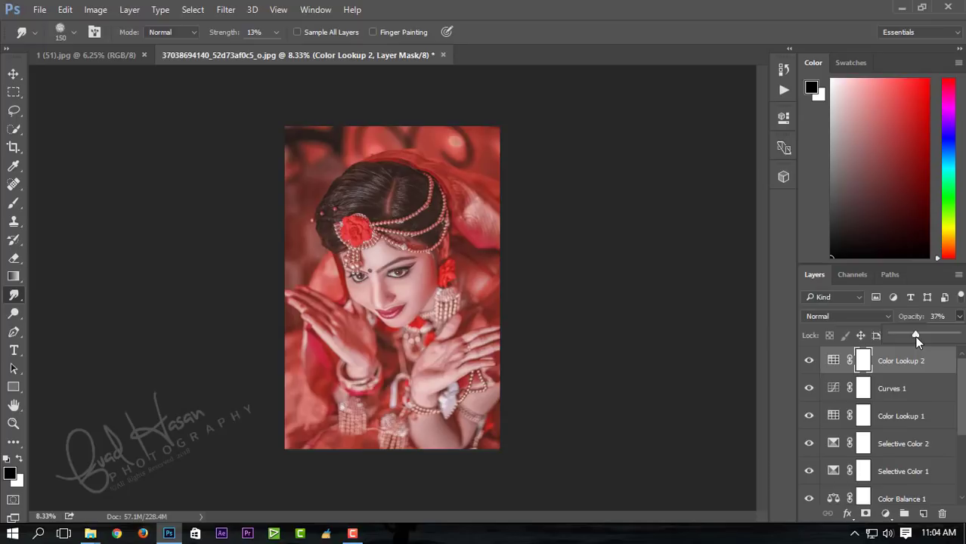
key(ctrl+minus)
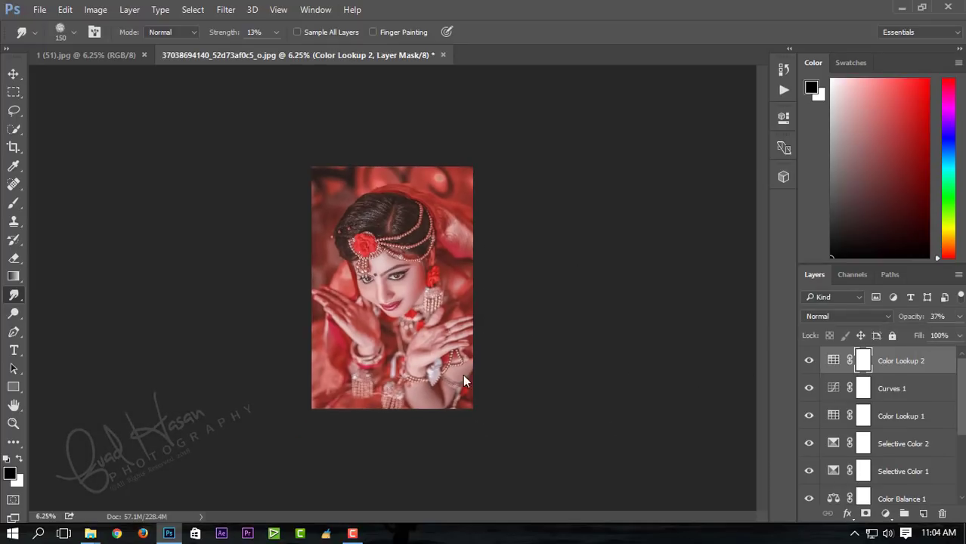
Select all eight layers above Background and merge them into one.
scroll(948, 405, down, 2)
scroll(947, 423, down, 2)
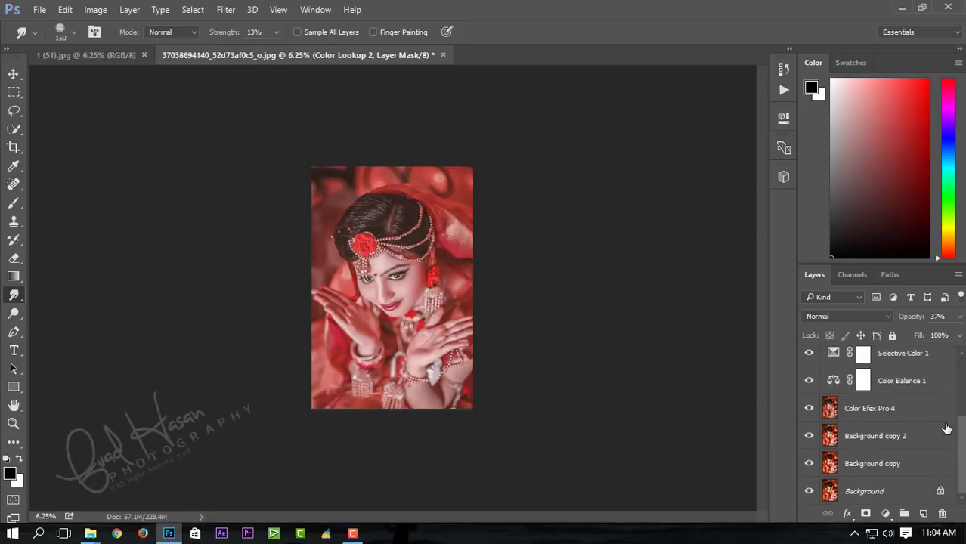
scroll(947, 428, up, 2)
scroll(945, 425, up, 2)
shift+click(894, 391)
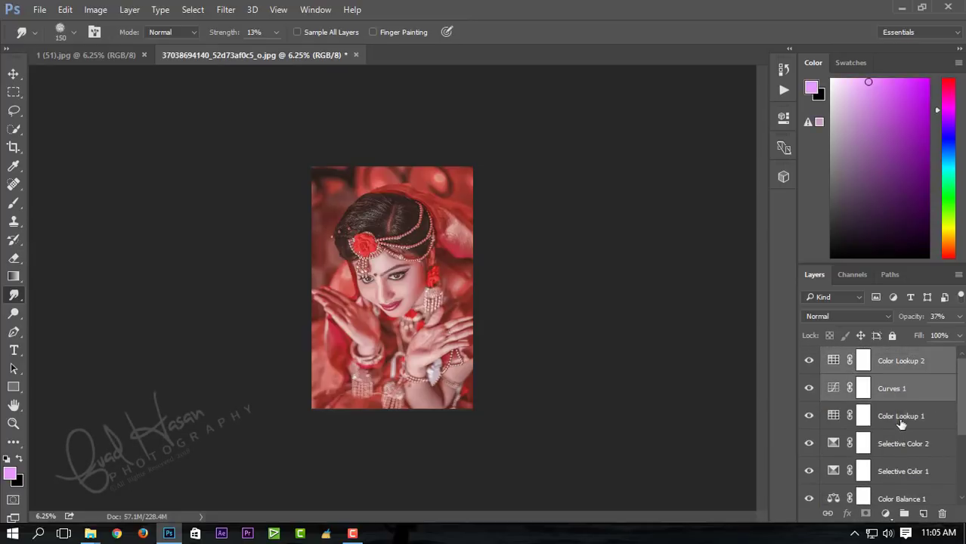
shift+click(901, 417)
shift+click(903, 445)
shift+click(901, 470)
scroll(902, 469, down, 2)
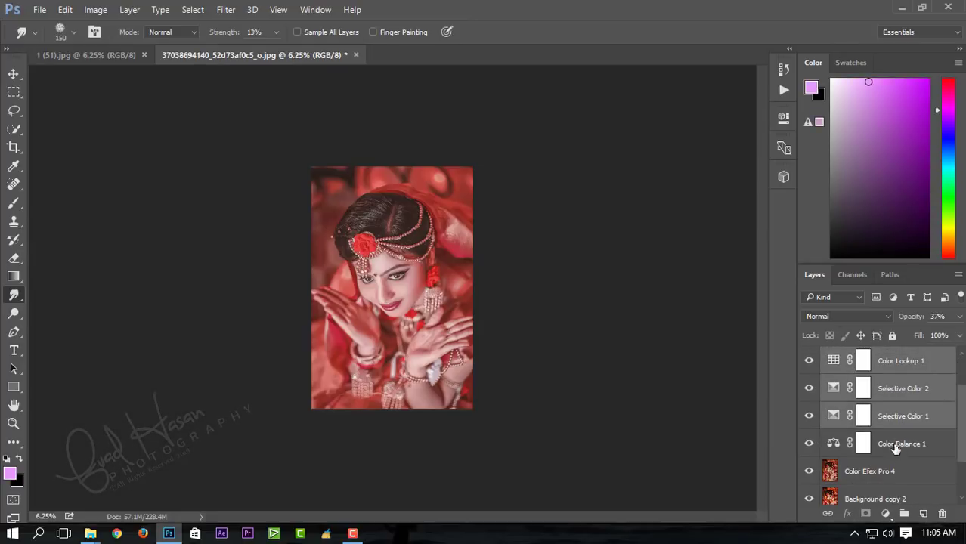
shift+click(895, 446)
shift+click(886, 472)
scroll(884, 475, down, 2)
shift+click(873, 437)
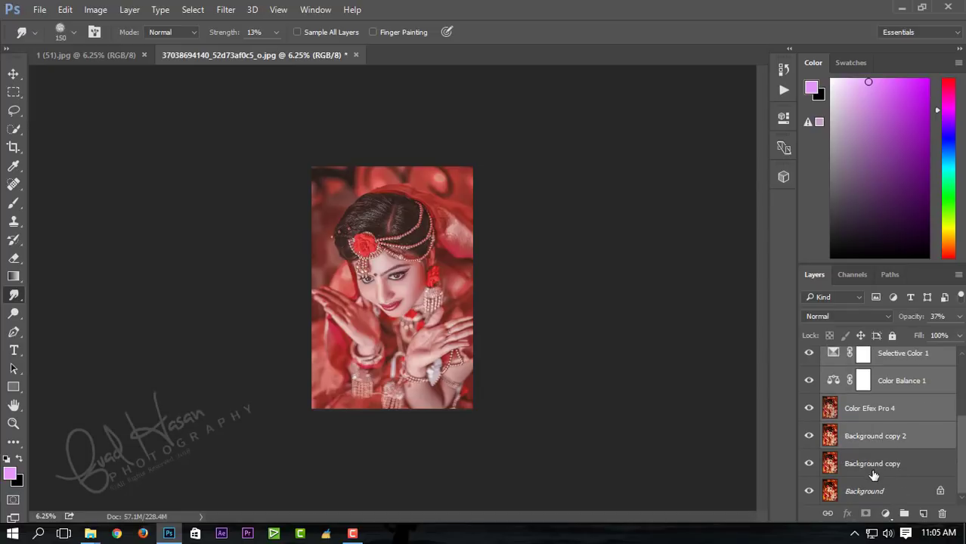
shift+click(872, 471)
right_click(870, 470)
click(723, 428)
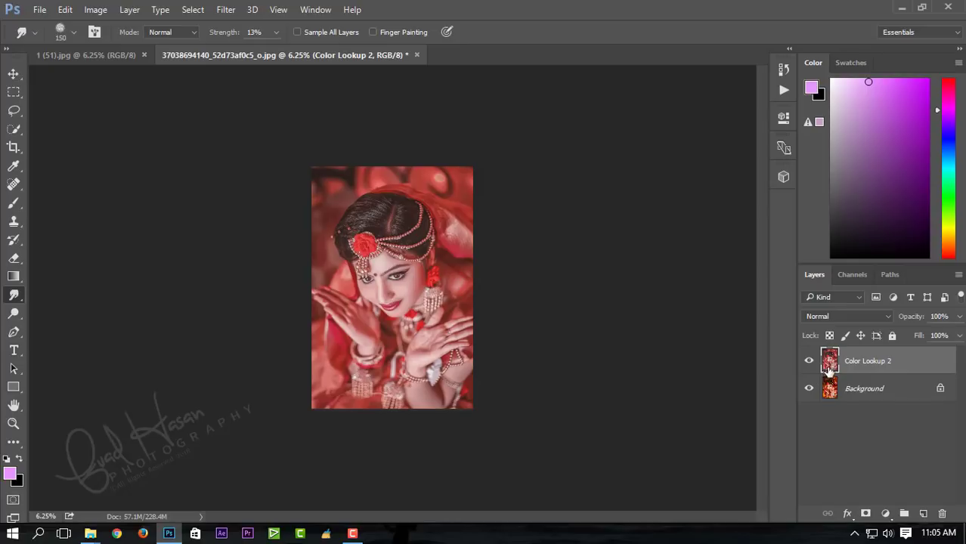
Toggle the merged layer's visibility and zoom in on the face to check it.
click(810, 362)
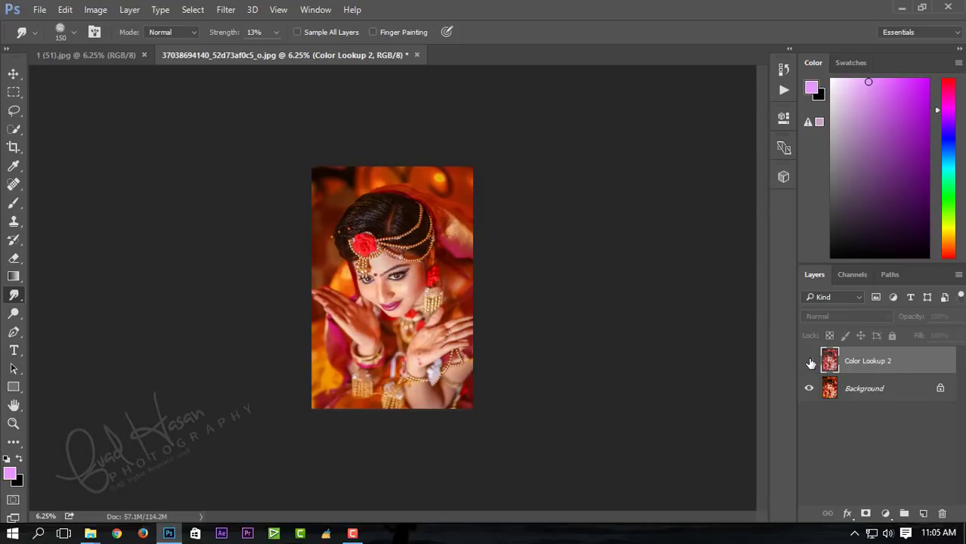
click(810, 362)
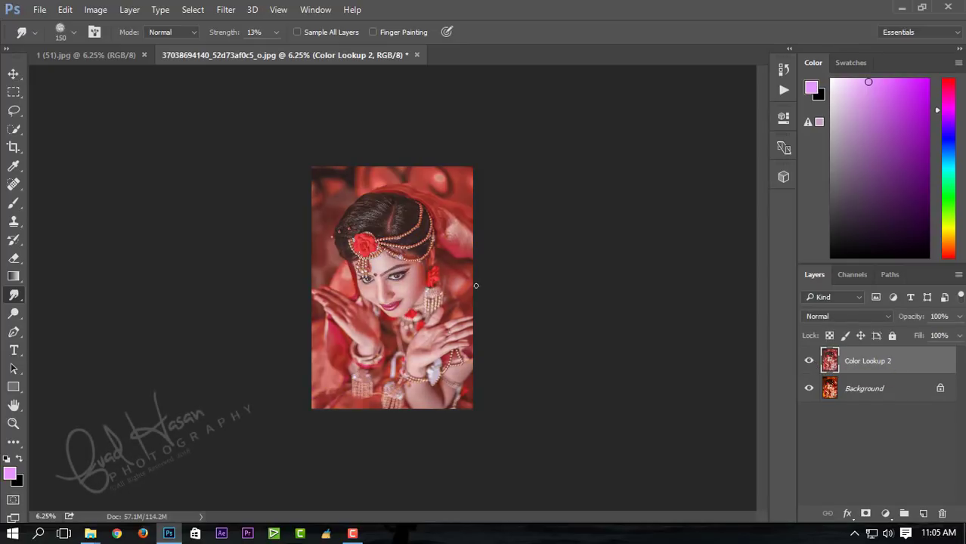
key(ctrl+plus)
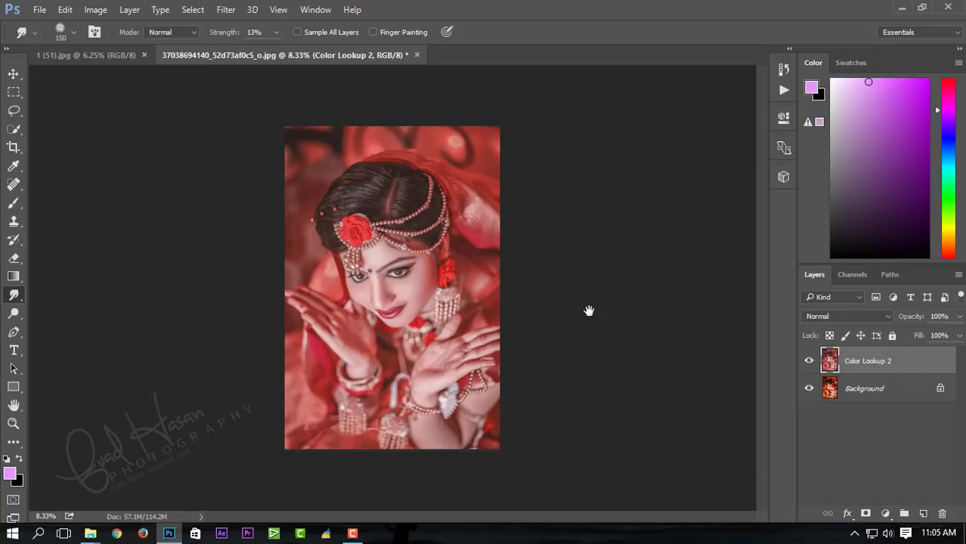
click(589, 310)
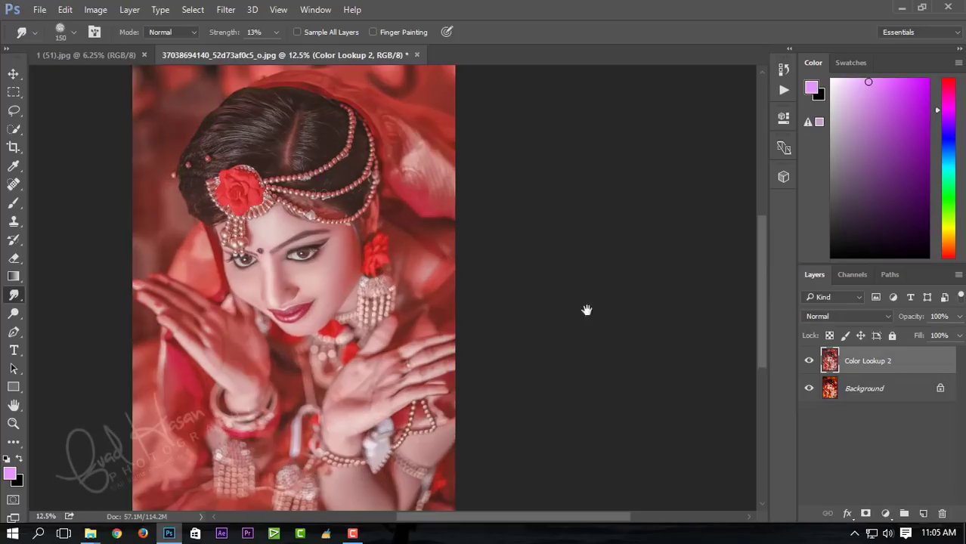
click(284, 304)
click(284, 304)
click(284, 305)
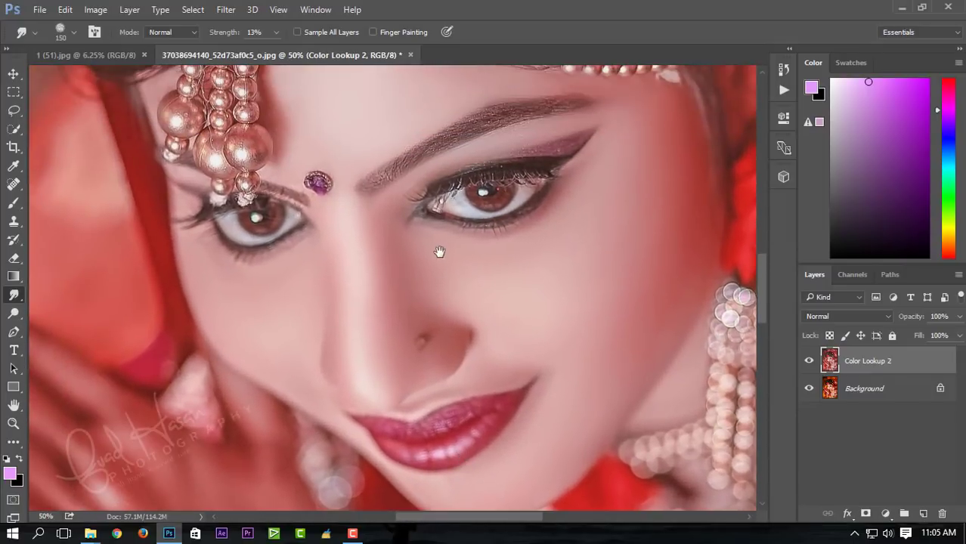
drag(440, 252, 437, 353)
key(ctrl+minus)
key(ctrl+minus)
key(ctrl+minus)
key(ctrl+minus)
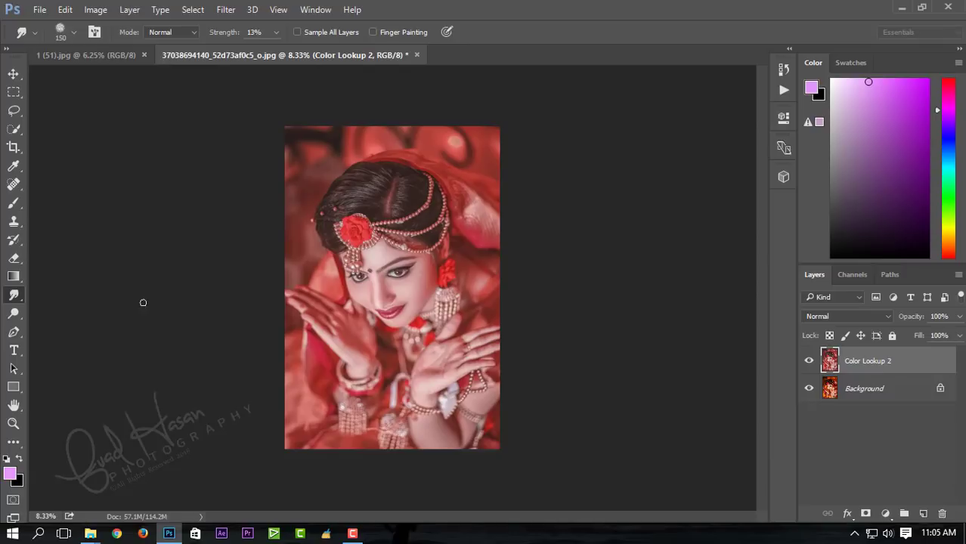
In the Camera Raw filter, set Temperature to −1 and Tint to −1.
click(228, 10)
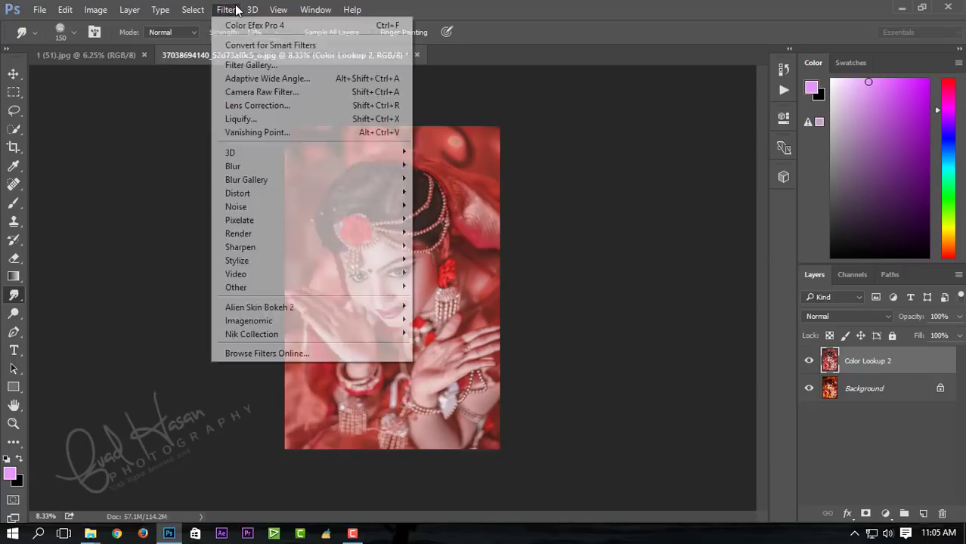
click(263, 94)
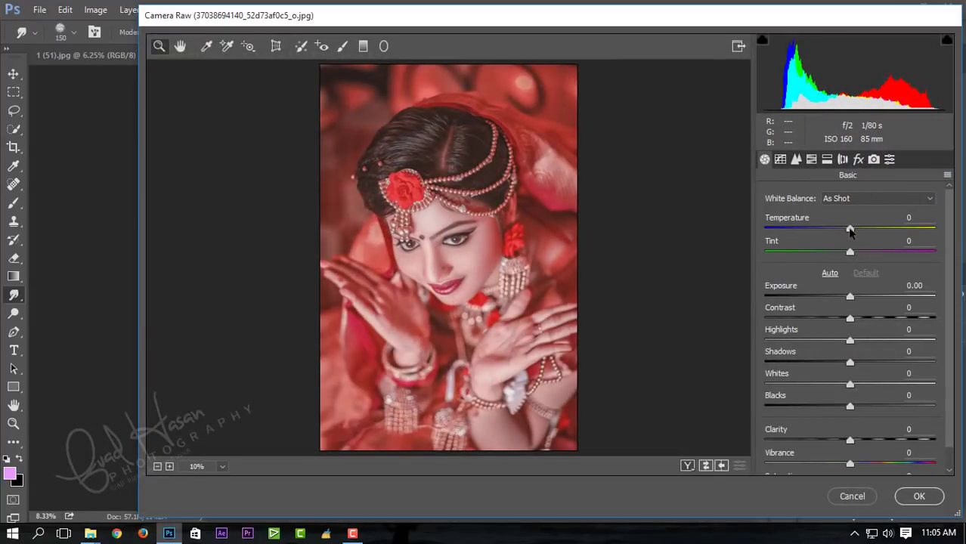
mouse_move(850, 229)
mouse_down()
mouse_move(831, 229)
mouse_move(862, 229)
mouse_move(846, 232)
mouse_move(856, 253)
mouse_up()
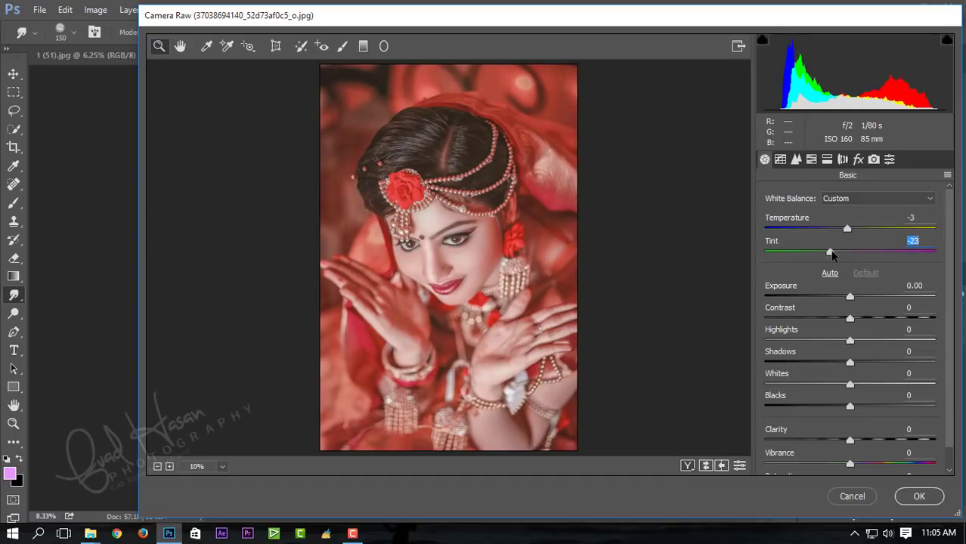
mouse_move(858, 255)
mouse_down()
mouse_move(911, 257)
mouse_move(833, 257)
mouse_move(851, 263)
mouse_up()
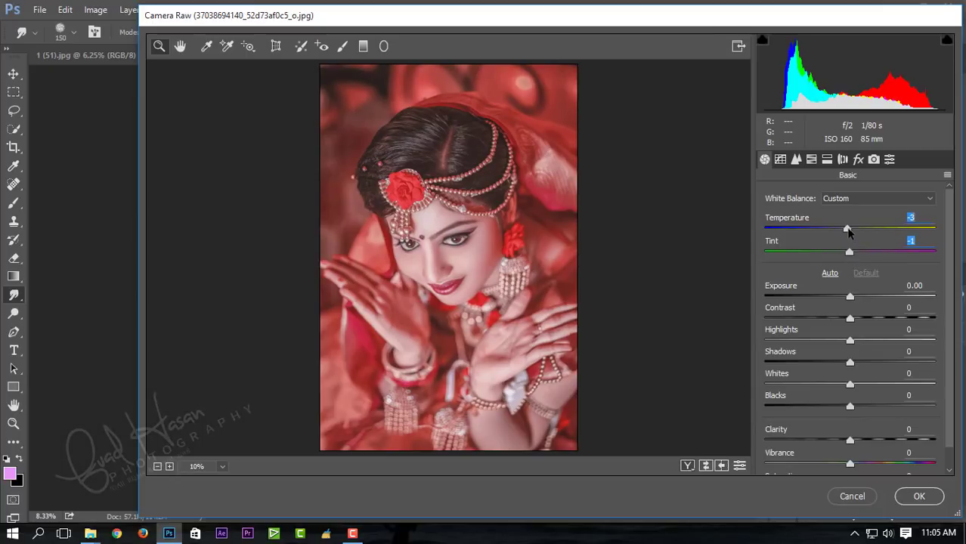
drag(848, 232, 850, 234)
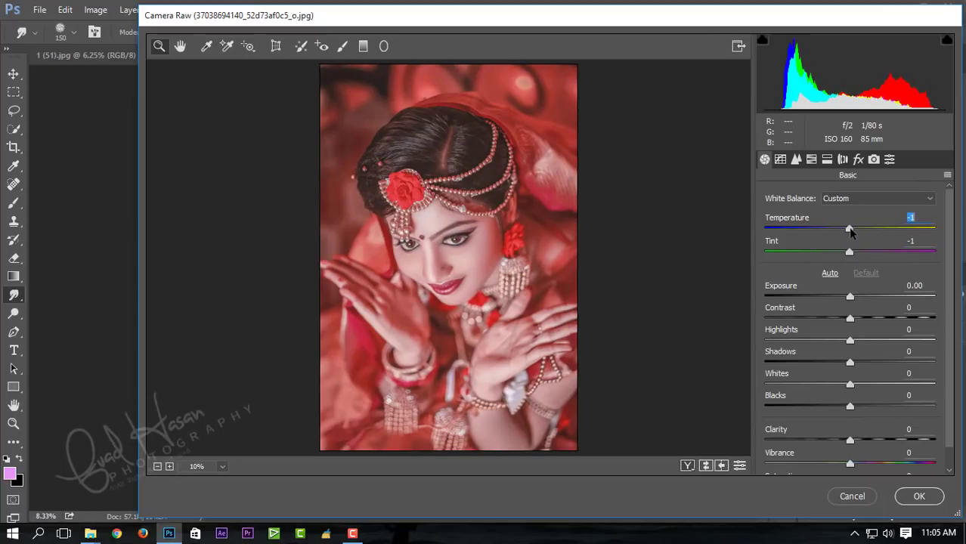
Raise Contrast to +7 and Clarity to +12.
scroll(839, 322, down, 1)
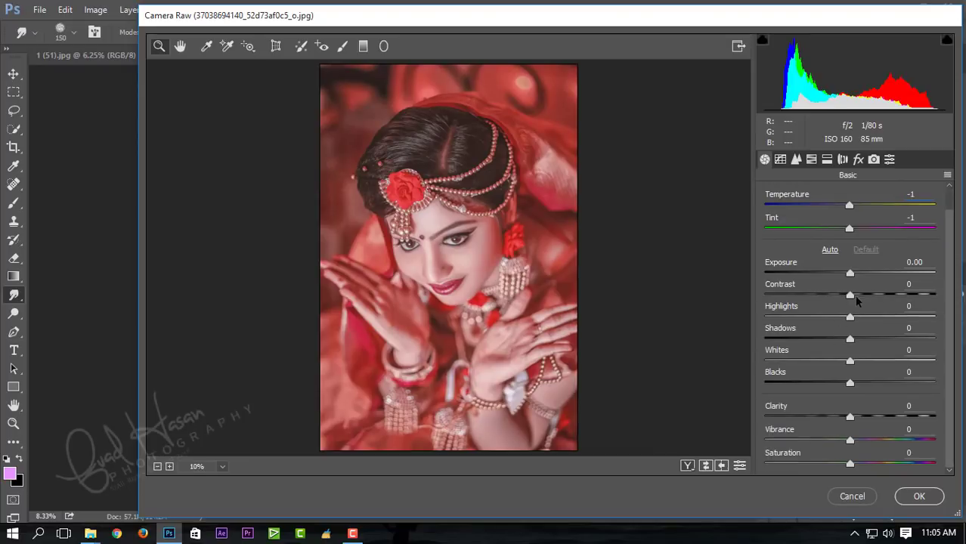
click(854, 295)
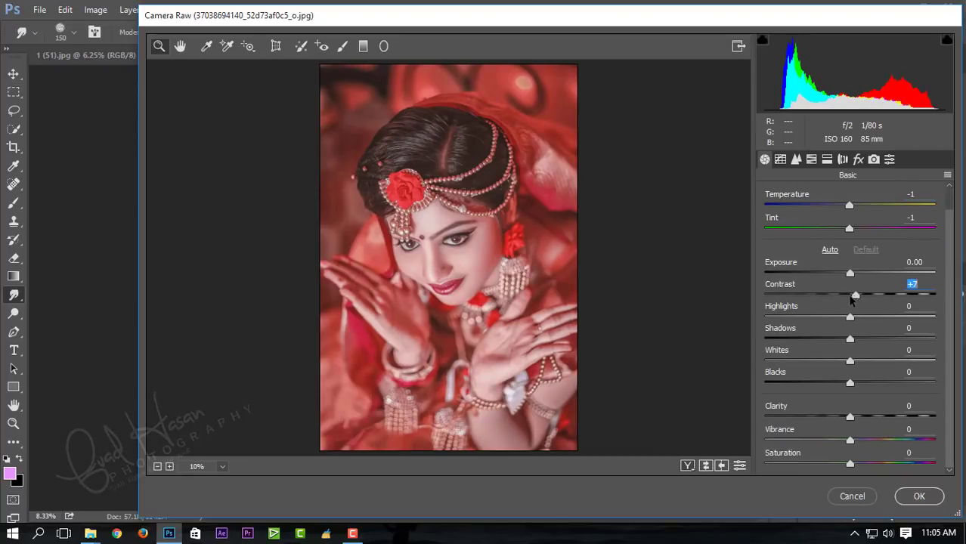
drag(850, 294, 855, 296)
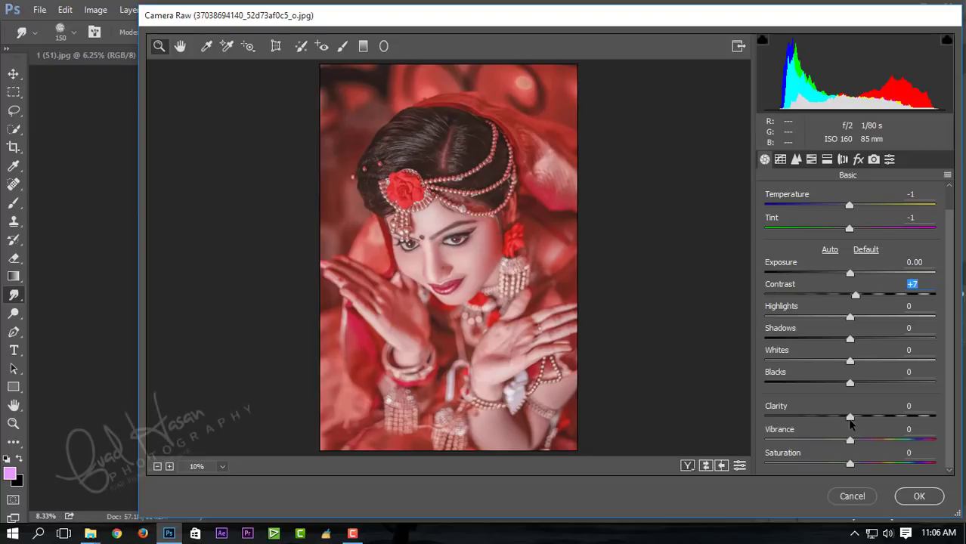
drag(850, 416, 853, 422)
In Effects, set Dehaze to about +11 and a post-crop vignette of -13 with Feather 78.
click(858, 158)
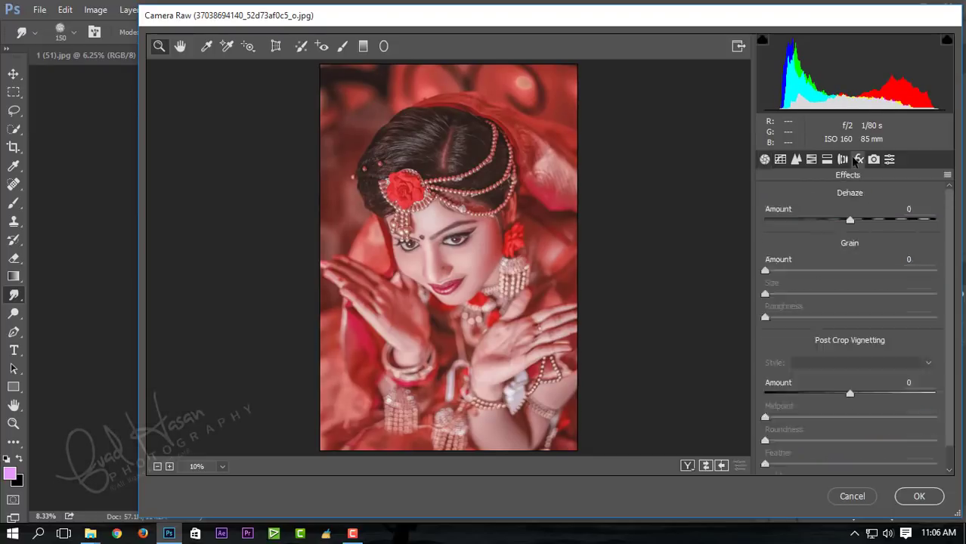
drag(850, 220, 858, 220)
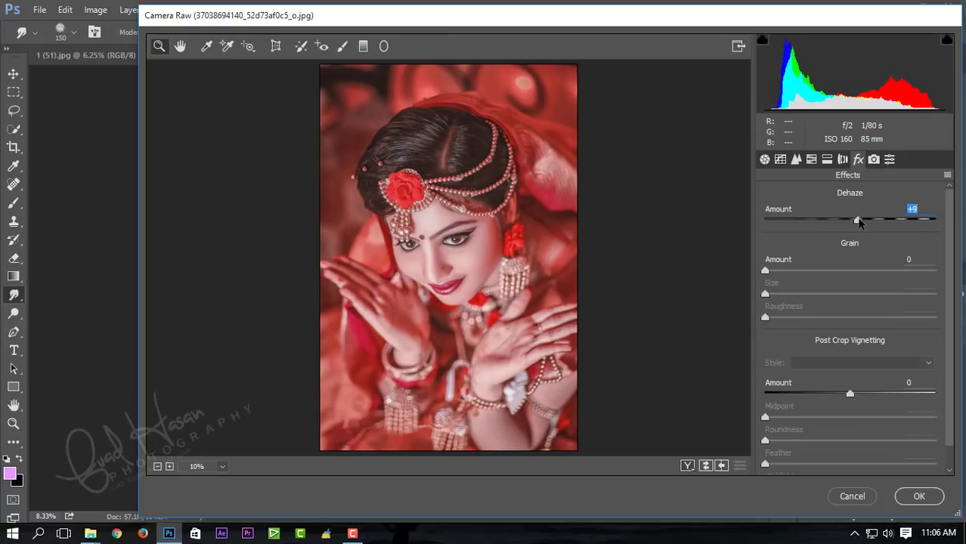
click(850, 394)
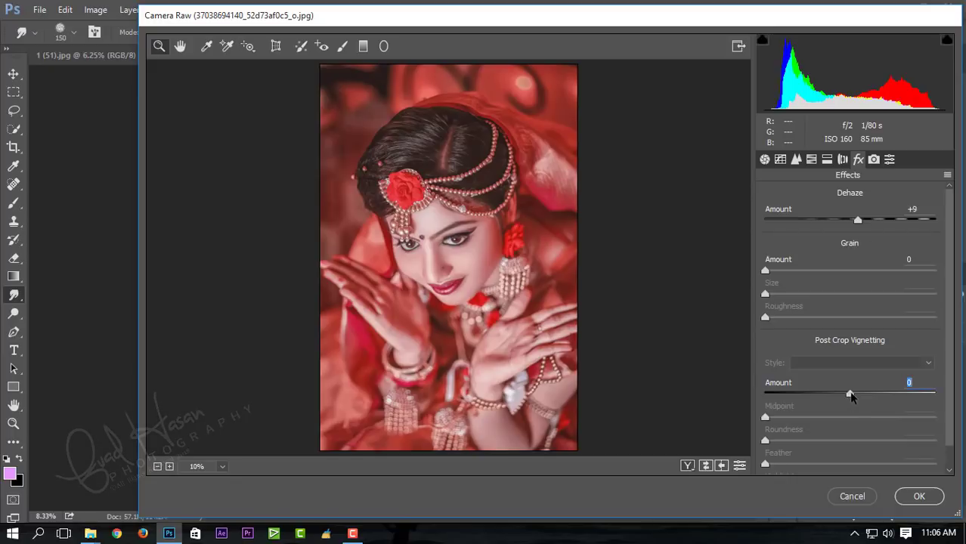
drag(850, 394, 762, 418)
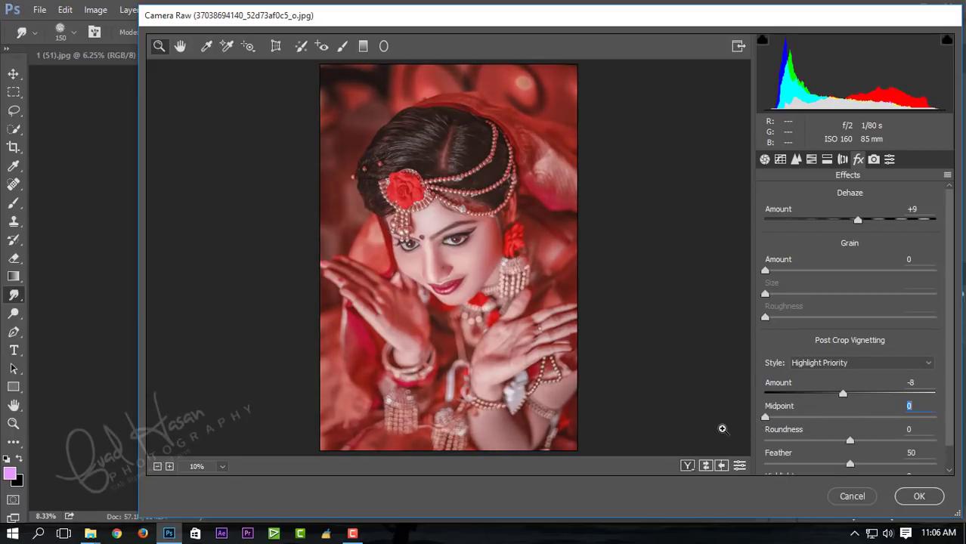
drag(843, 394, 840, 395)
scroll(857, 446, down, 1)
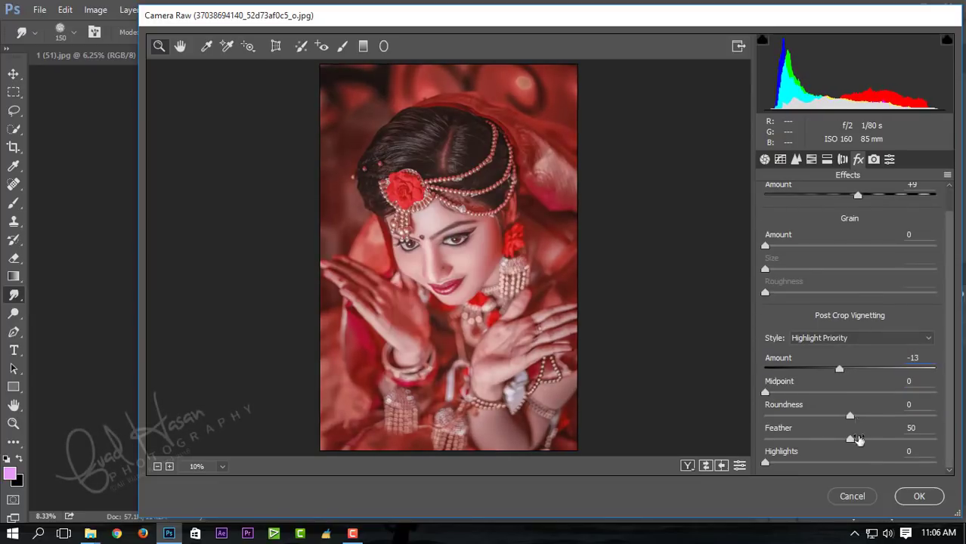
click(853, 445)
mouse_move(853, 446)
mouse_down()
mouse_move(907, 446)
mouse_move(874, 446)
mouse_move(899, 440)
mouse_up()
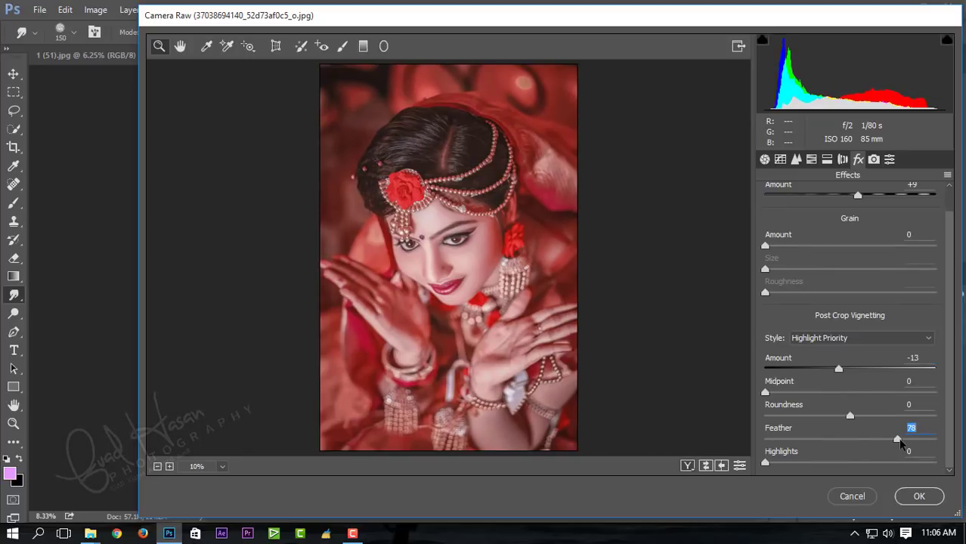
drag(858, 195, 859, 198)
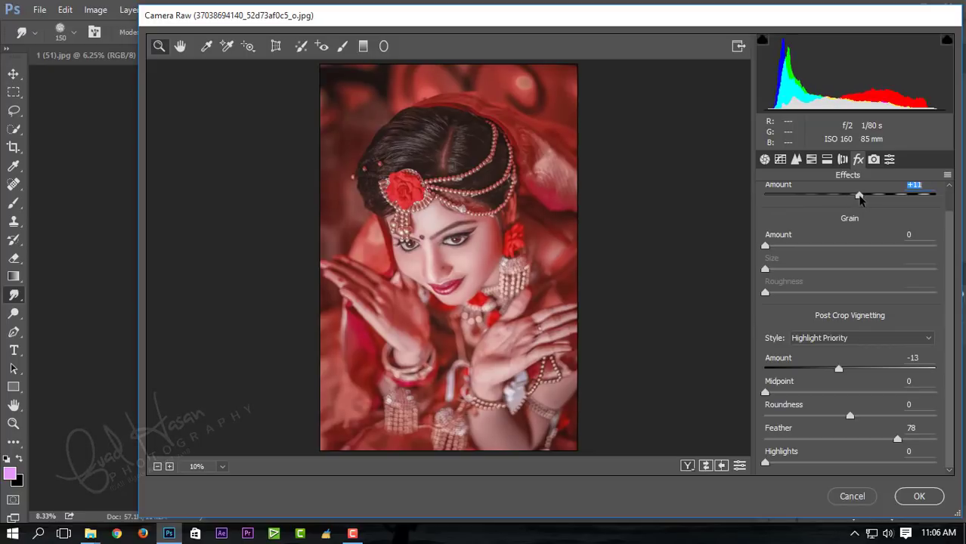
Darken the Oranges in HSL Luminance and apply the Camera Raw edits.
click(812, 160)
click(867, 219)
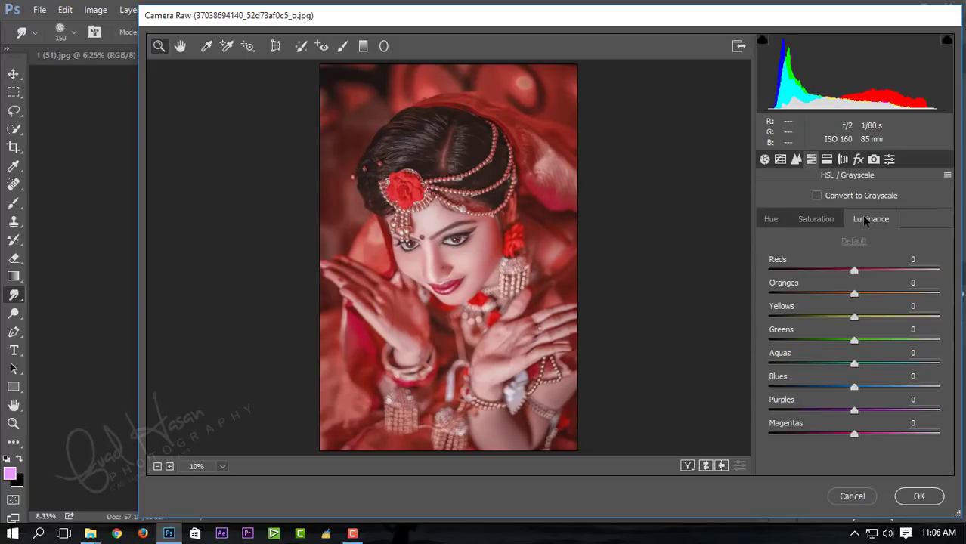
mouse_move(855, 298)
mouse_down()
mouse_move(837, 297)
mouse_move(860, 295)
mouse_up()
click(916, 502)
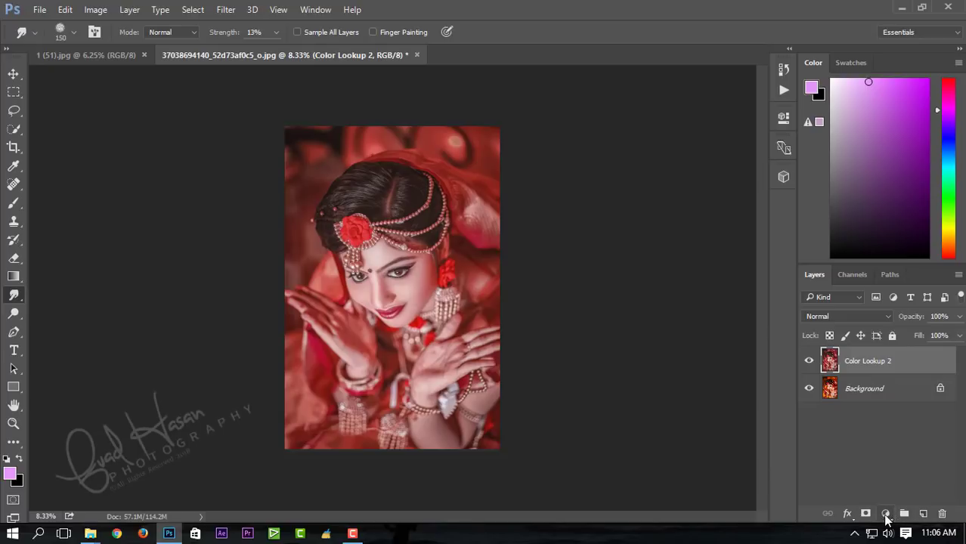
Add an Exposure adjustment layer with a slightly raised Offset.
click(885, 514)
click(864, 307)
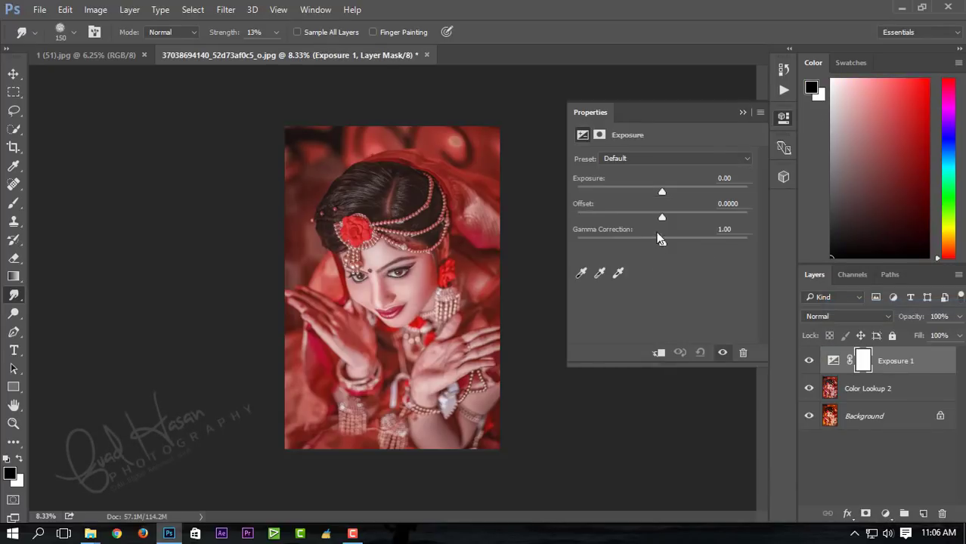
drag(665, 217, 664, 220)
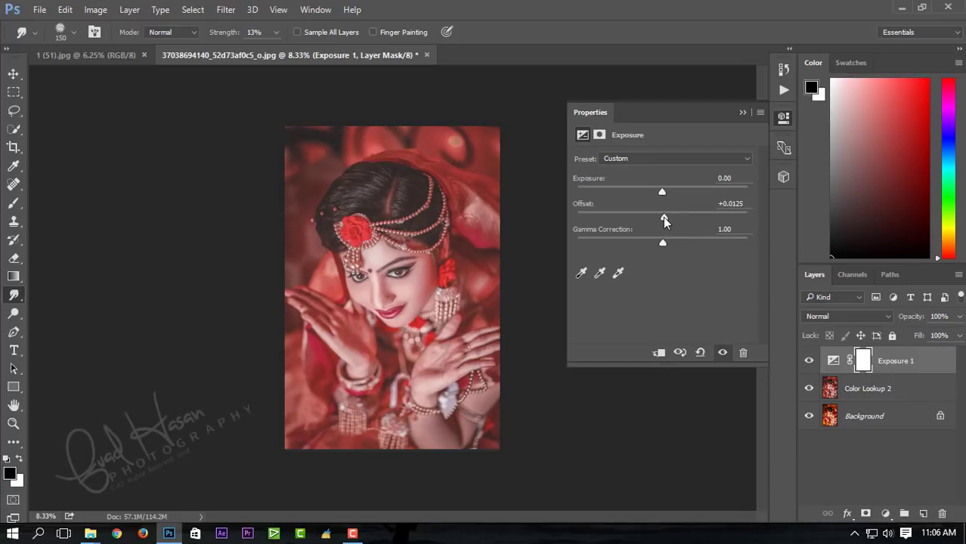
click(742, 113)
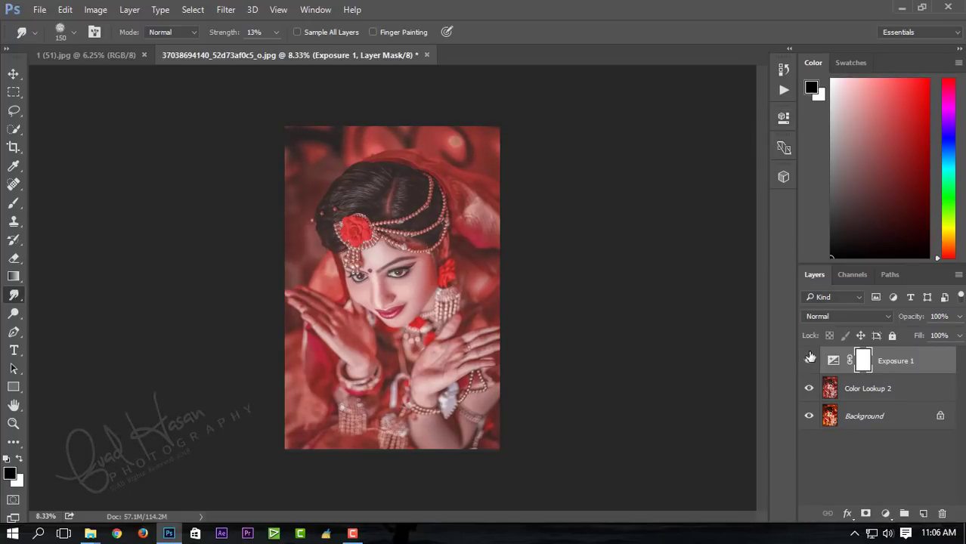
Merge Exposure 1 down into Color Lookup 2 and toggle its visibility to compare.
right_click(922, 366)
click(662, 480)
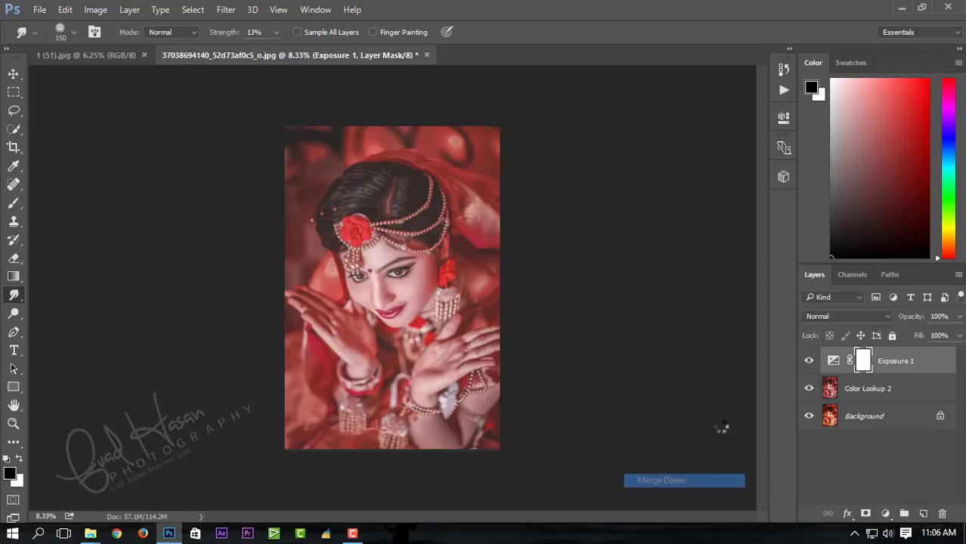
click(809, 362)
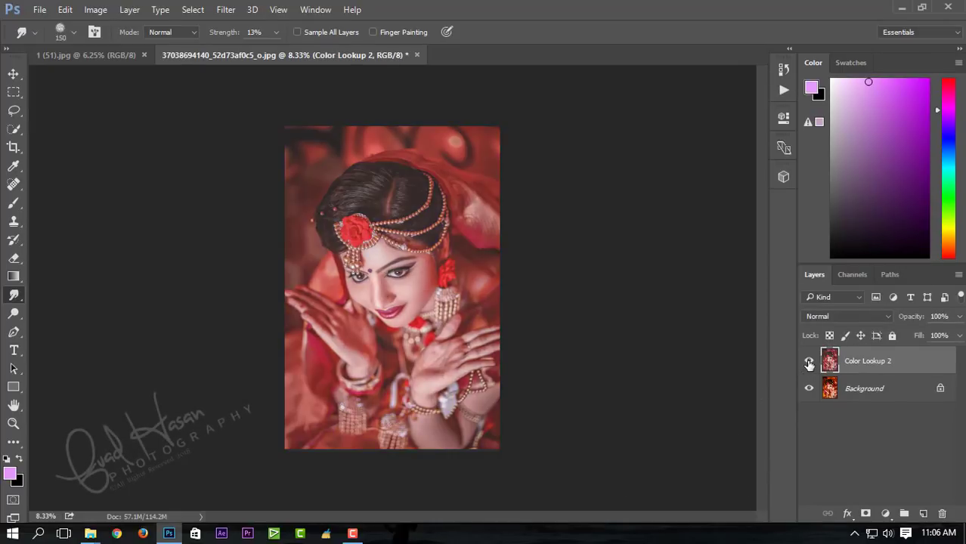
click(809, 361)
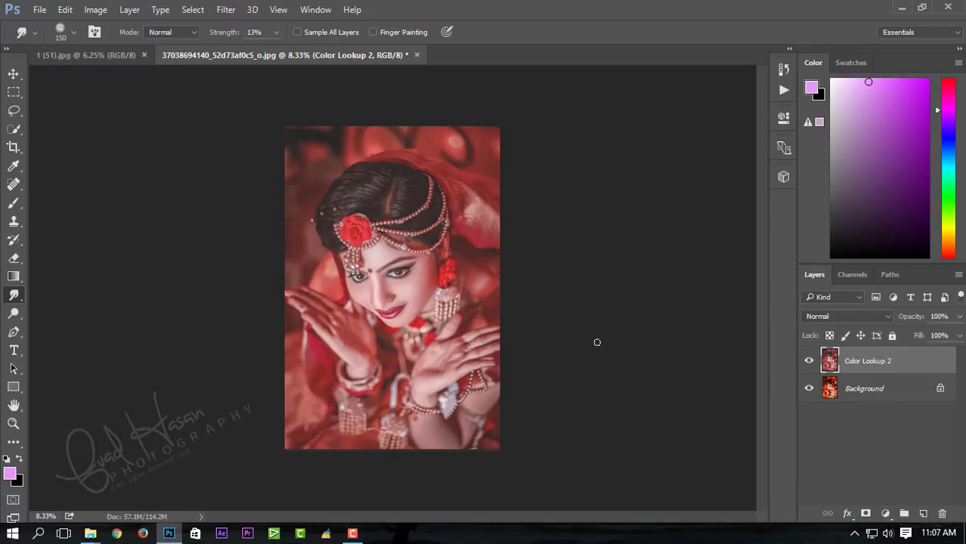
Start a Save As to the Desktop with JPEG as the file format.
click(38, 12)
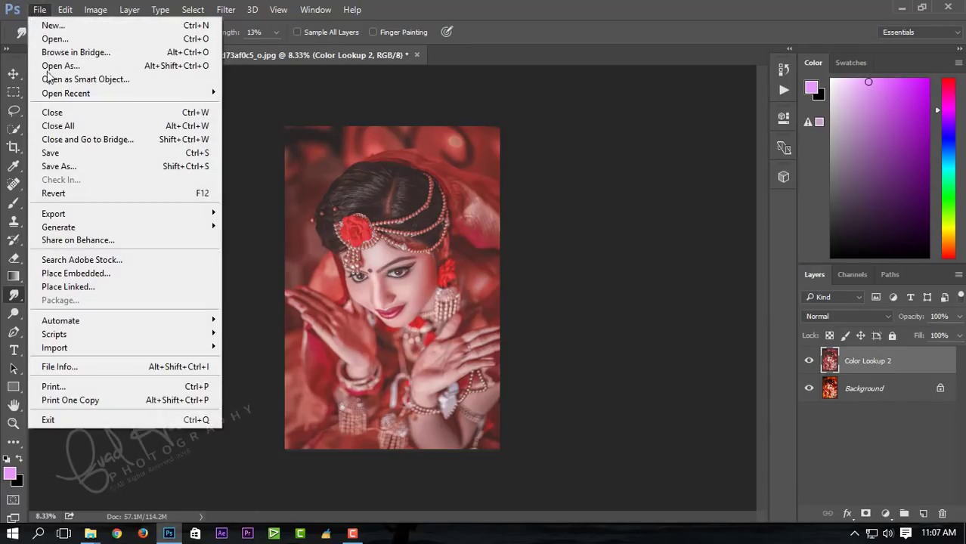
click(72, 166)
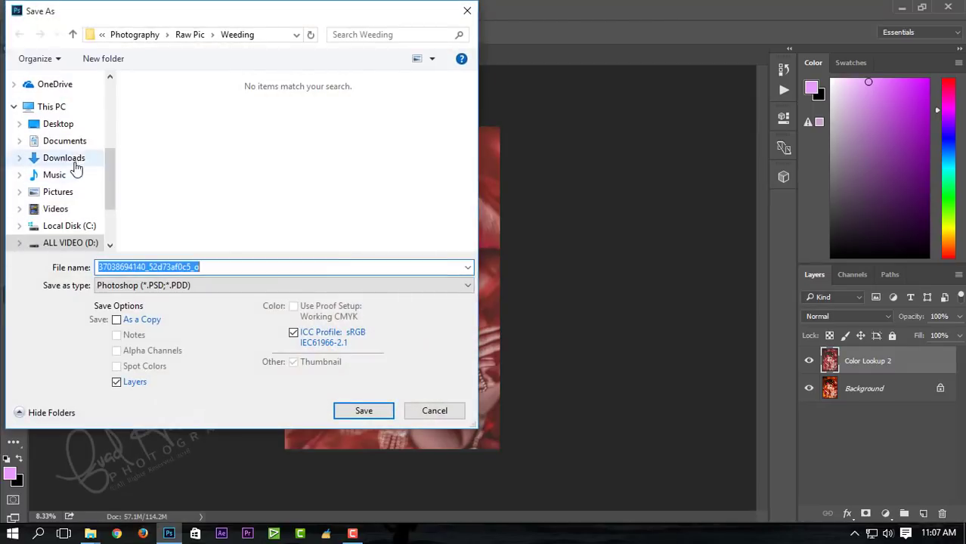
drag(113, 178, 114, 106)
click(58, 101)
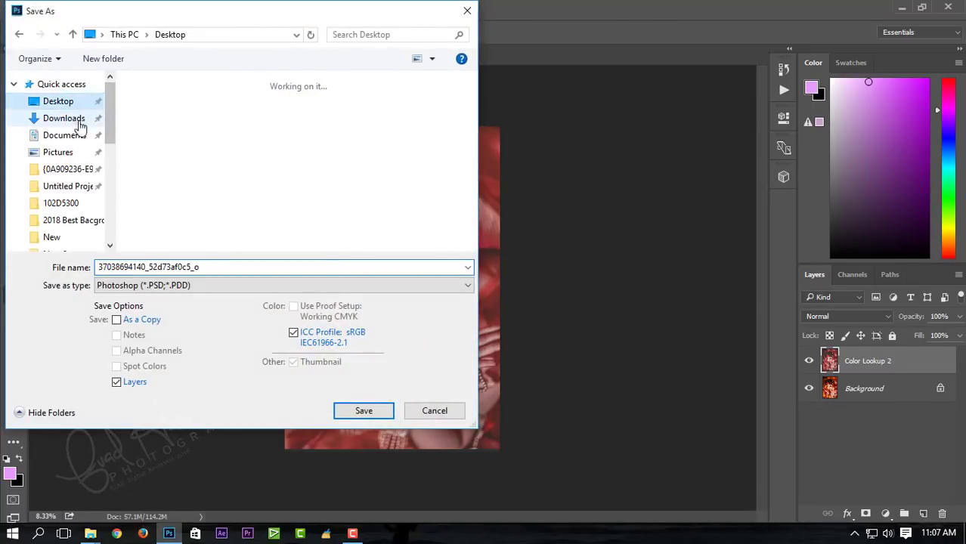
click(151, 285)
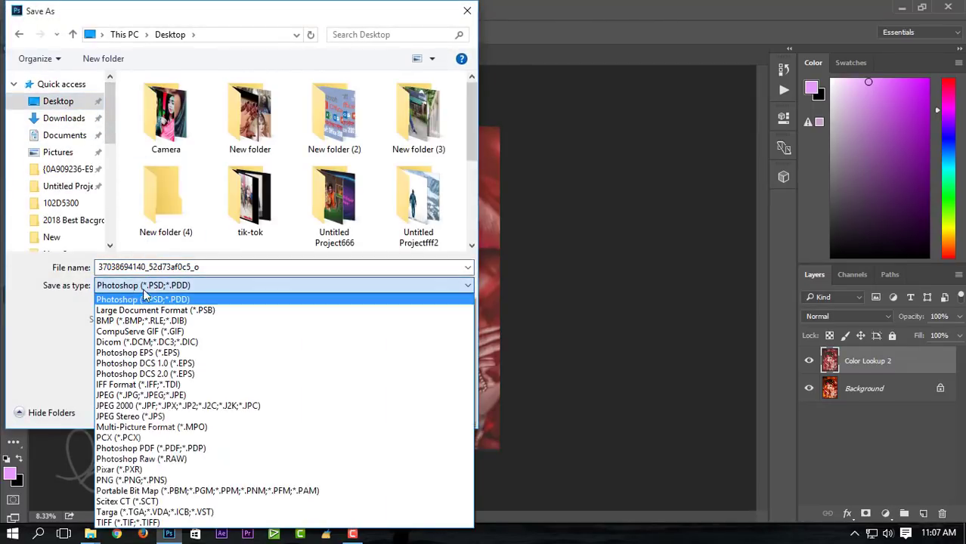
click(159, 402)
Name the file 'eeeeeeeeeeeeee' and save it as a quality-12 JPEG.
double_click(213, 268)
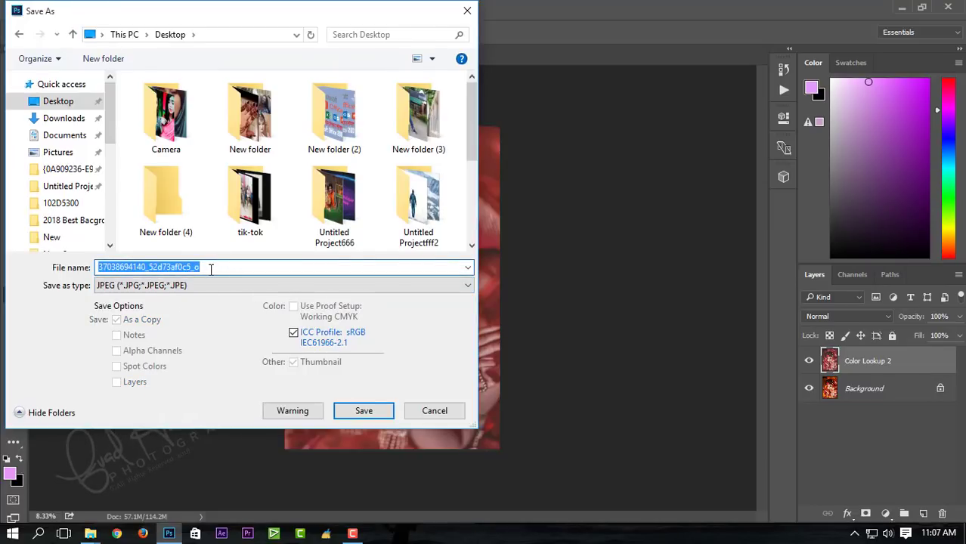
text(eeeee)
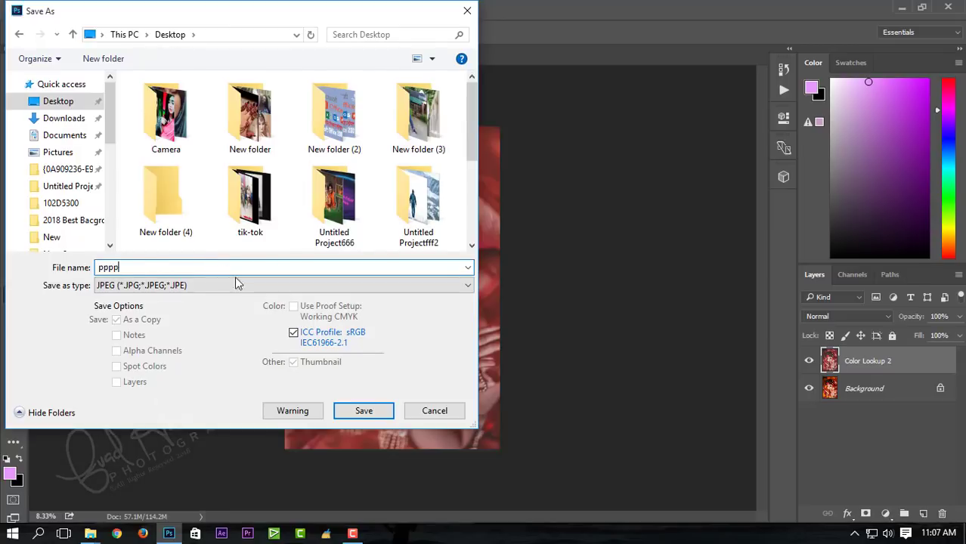
text(eeeeeeeee)
click(363, 411)
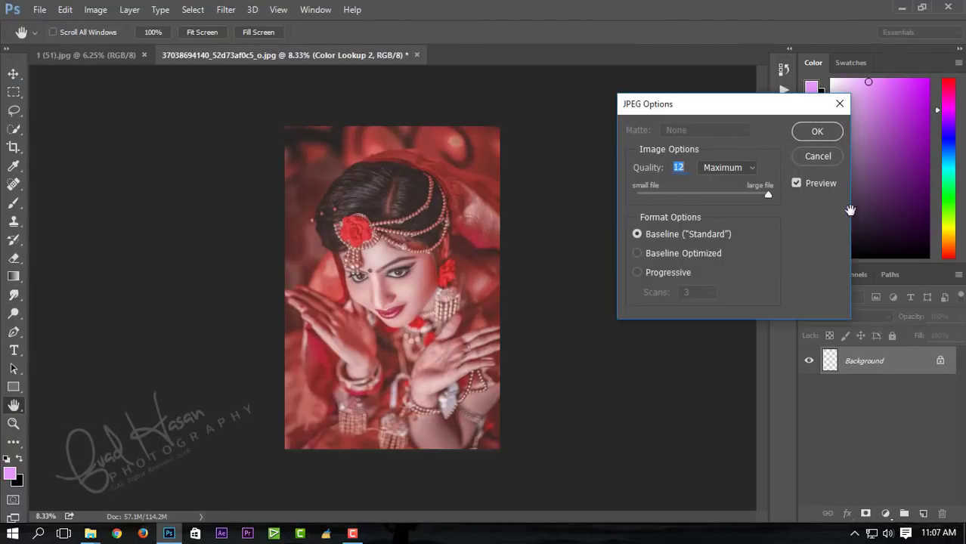
click(818, 132)
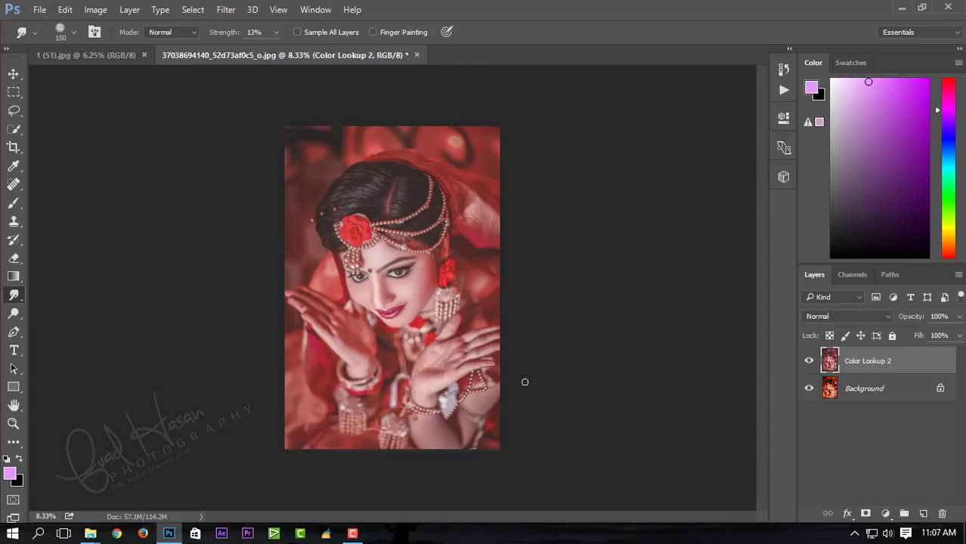